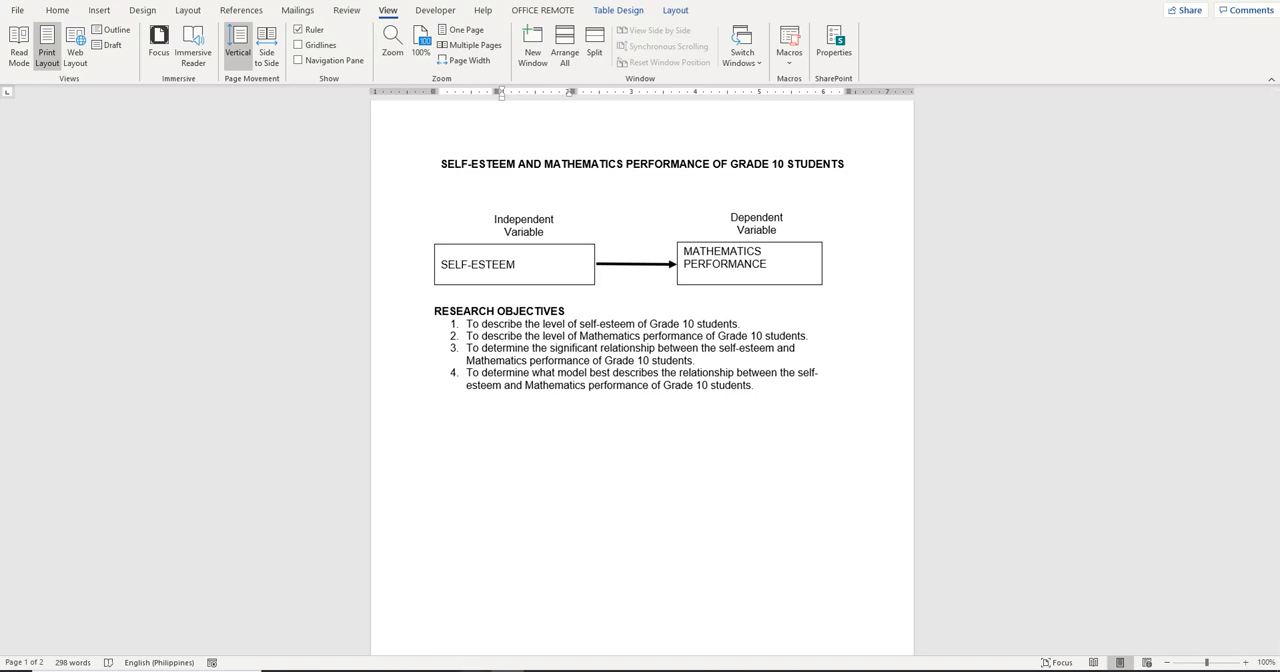
Switch to the Excel workbook and run MegaStat descriptive statistics on A2:B31 with only the mean and 95% confidence interval
left_click(474, 671)
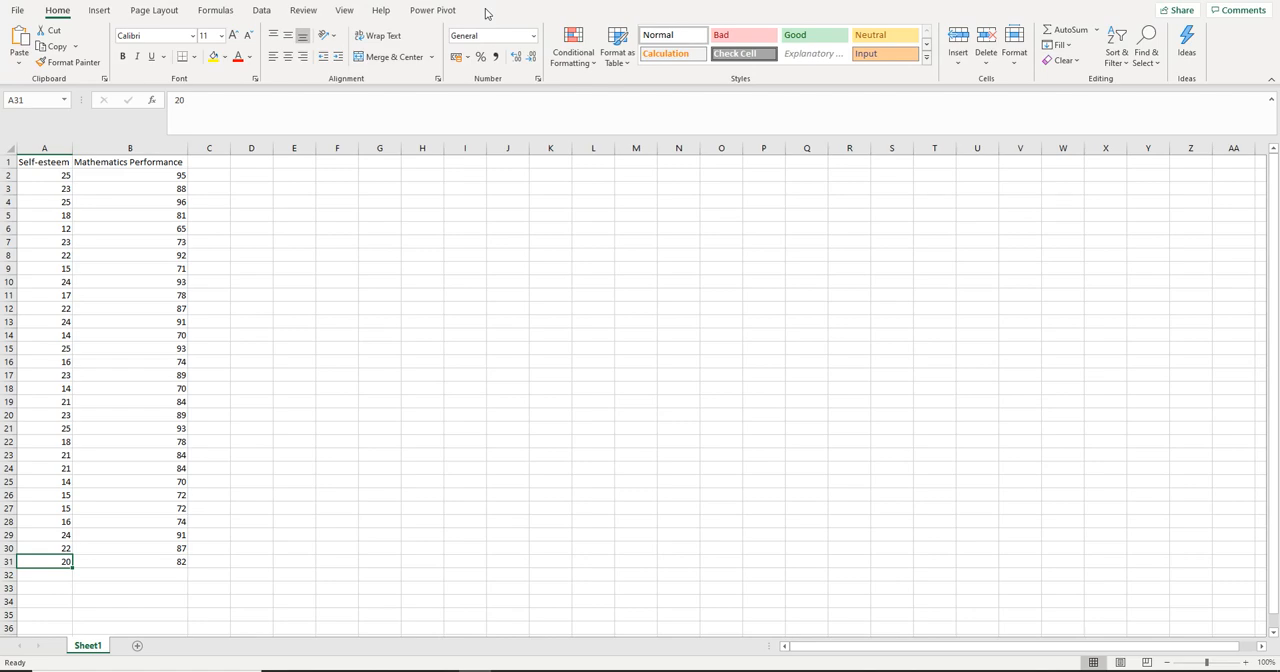
left_click(262, 11)
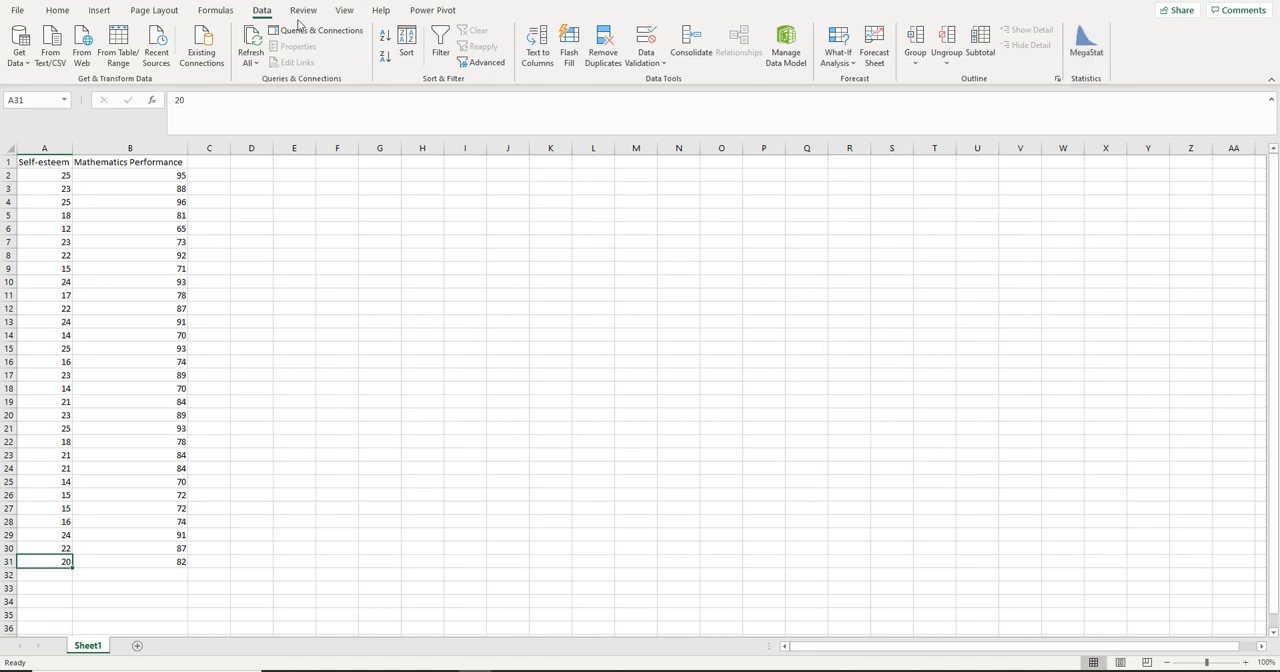
left_click(1095, 58)
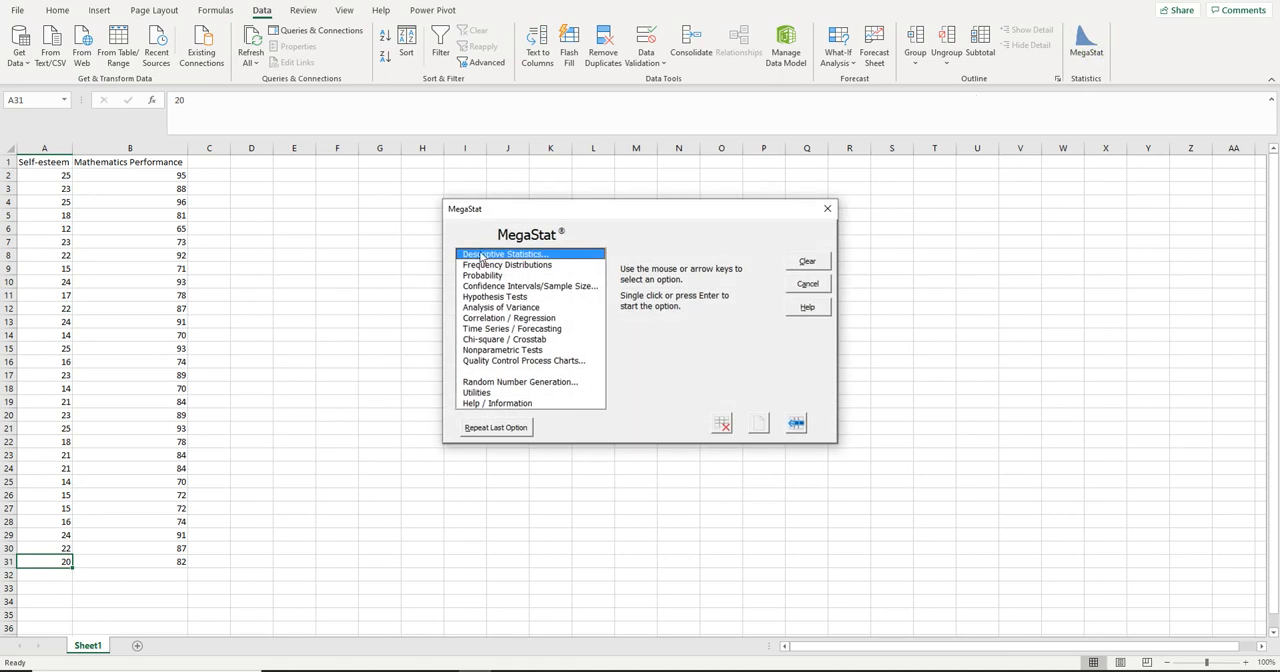
left_click(494, 259)
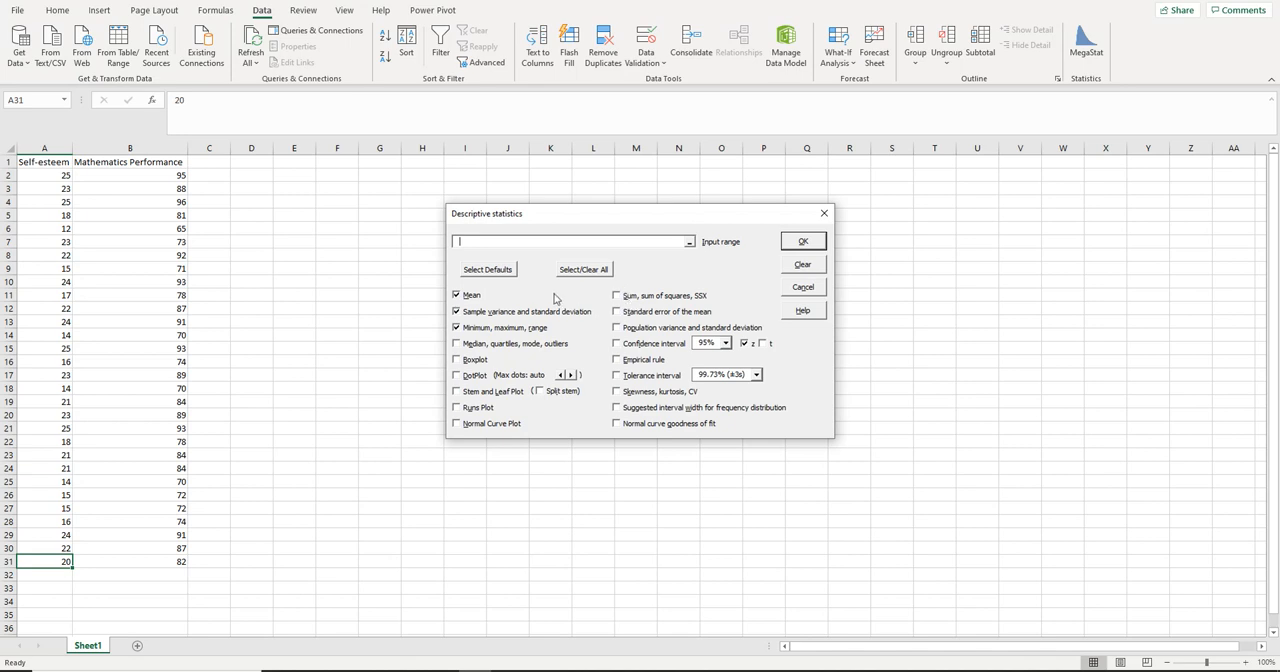
left_click(455, 324)
left_click(456, 313)
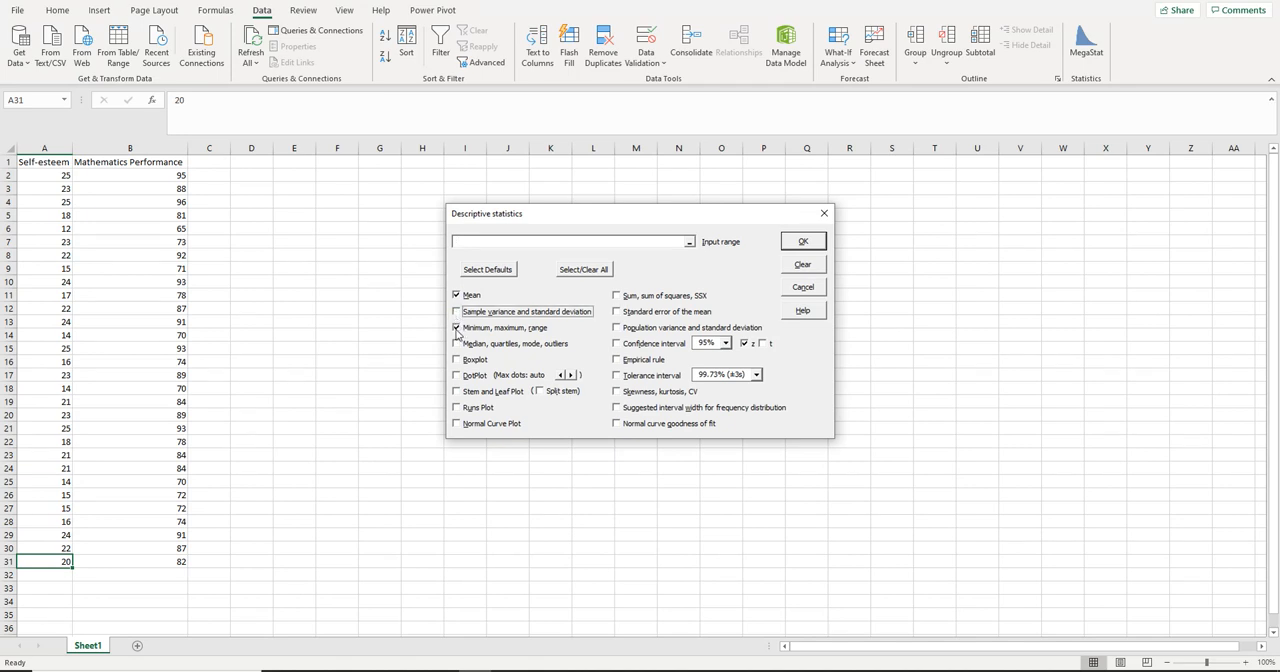
left_click(456, 328)
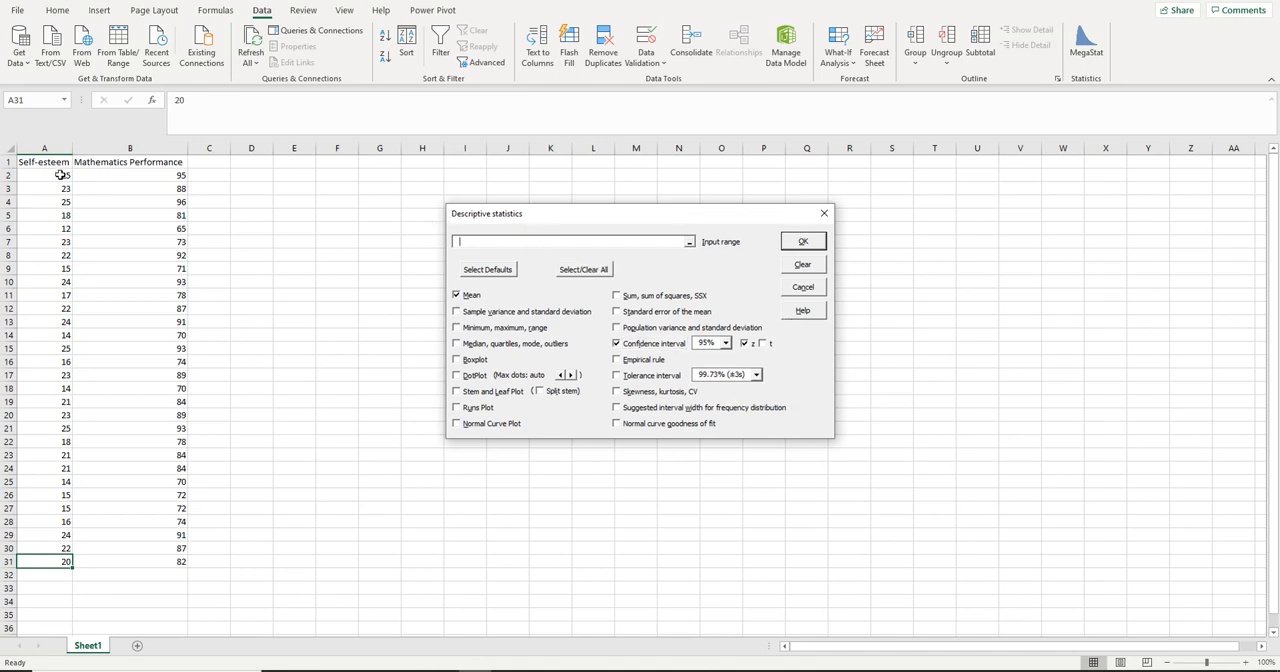
left_click_drag(51, 177, 148, 561)
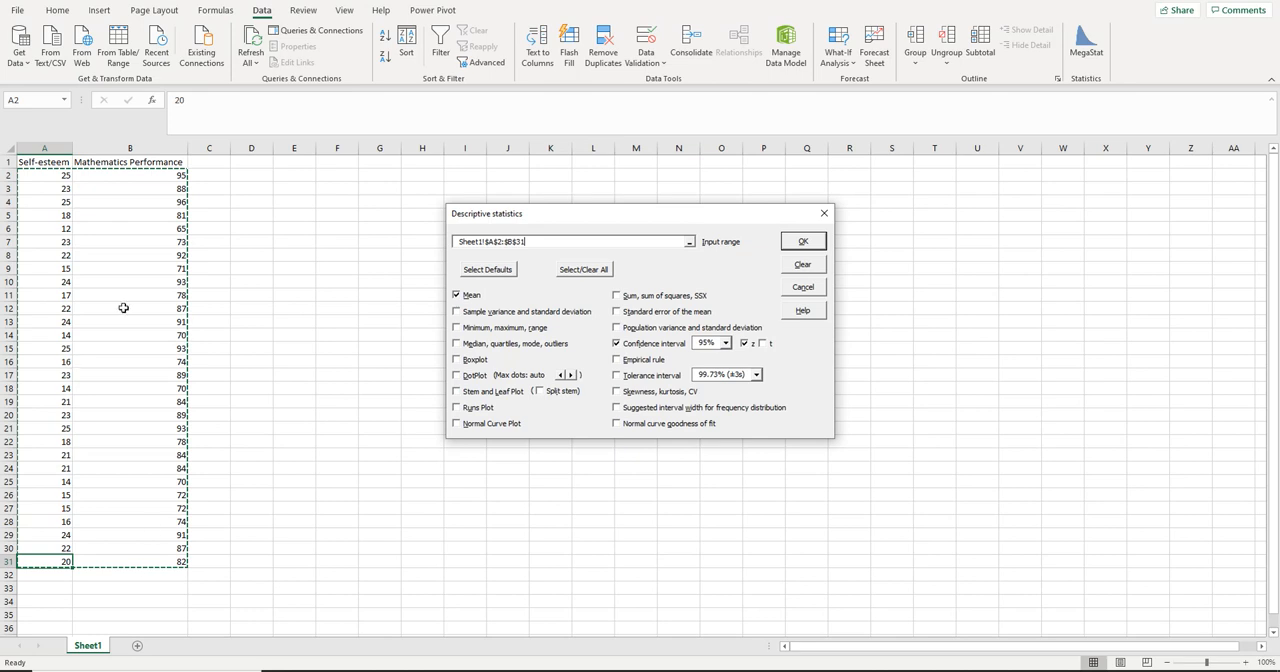
left_click(810, 242)
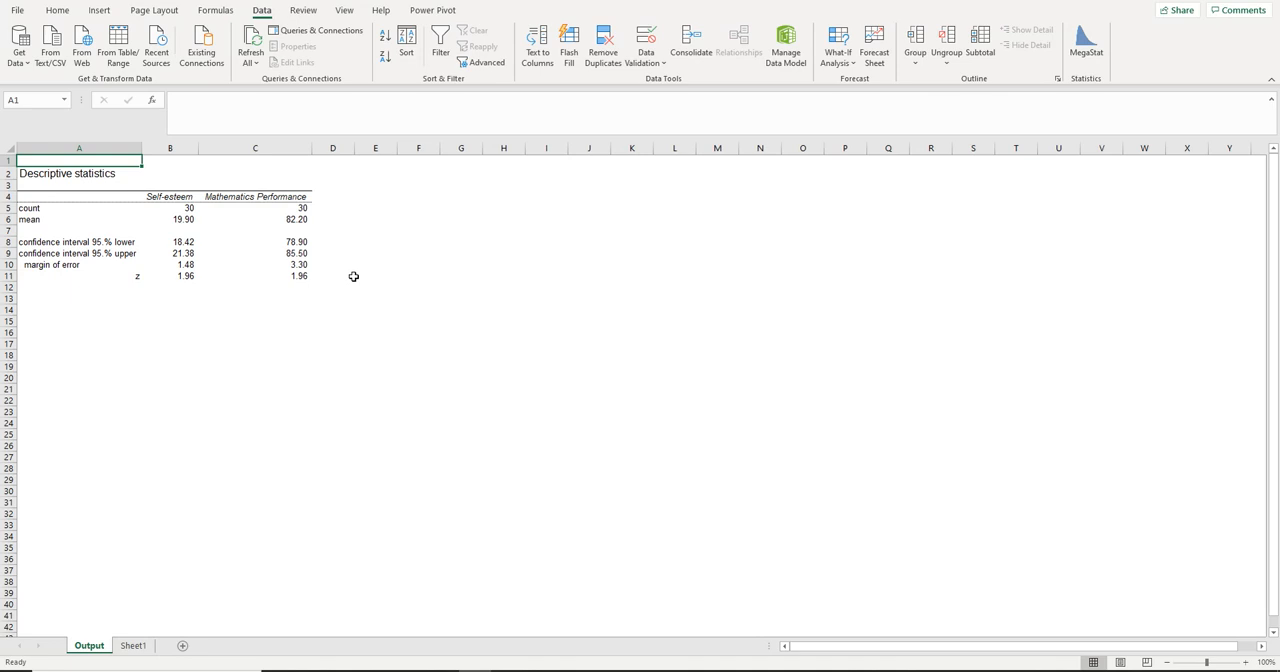
Generate a MegaStat correlation matrix from Sheet1 range A2:B31
left_click(135, 649)
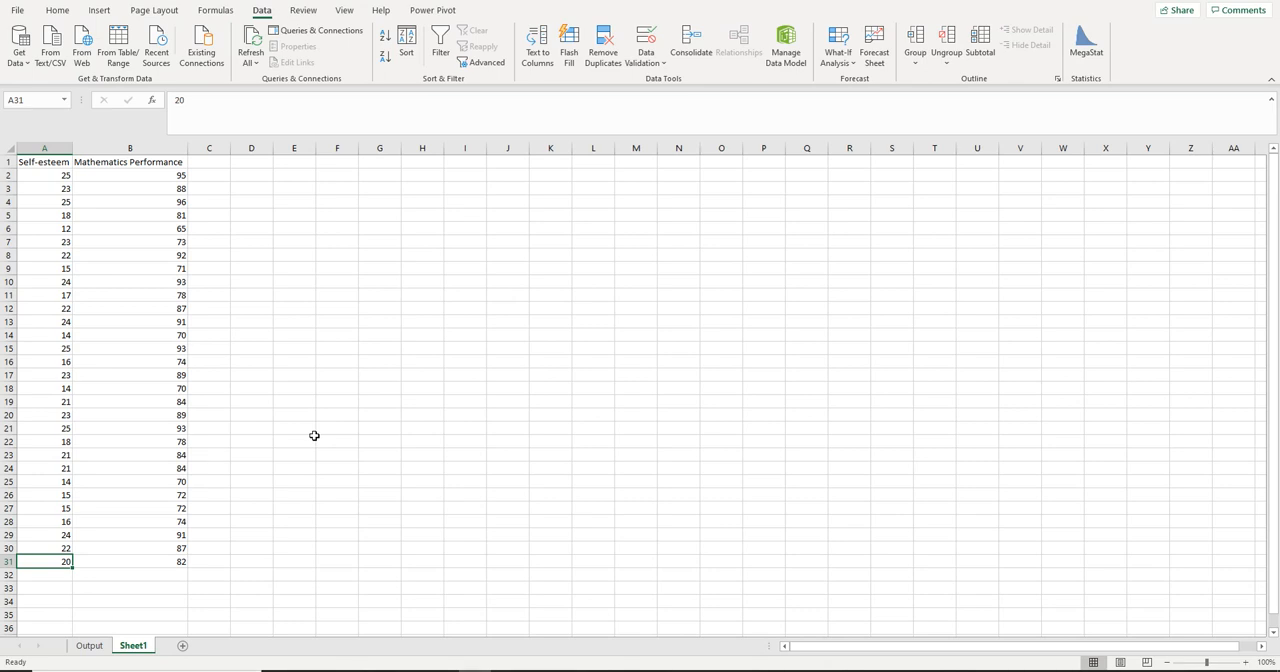
left_click(1089, 55)
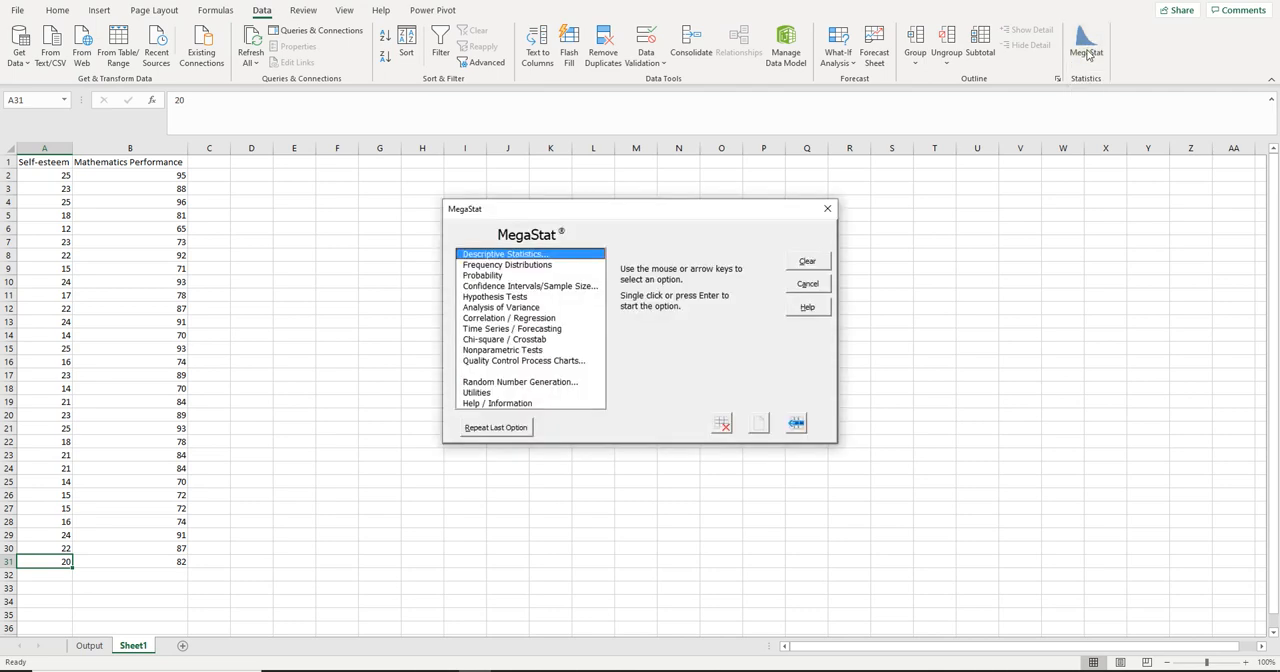
left_click(485, 319)
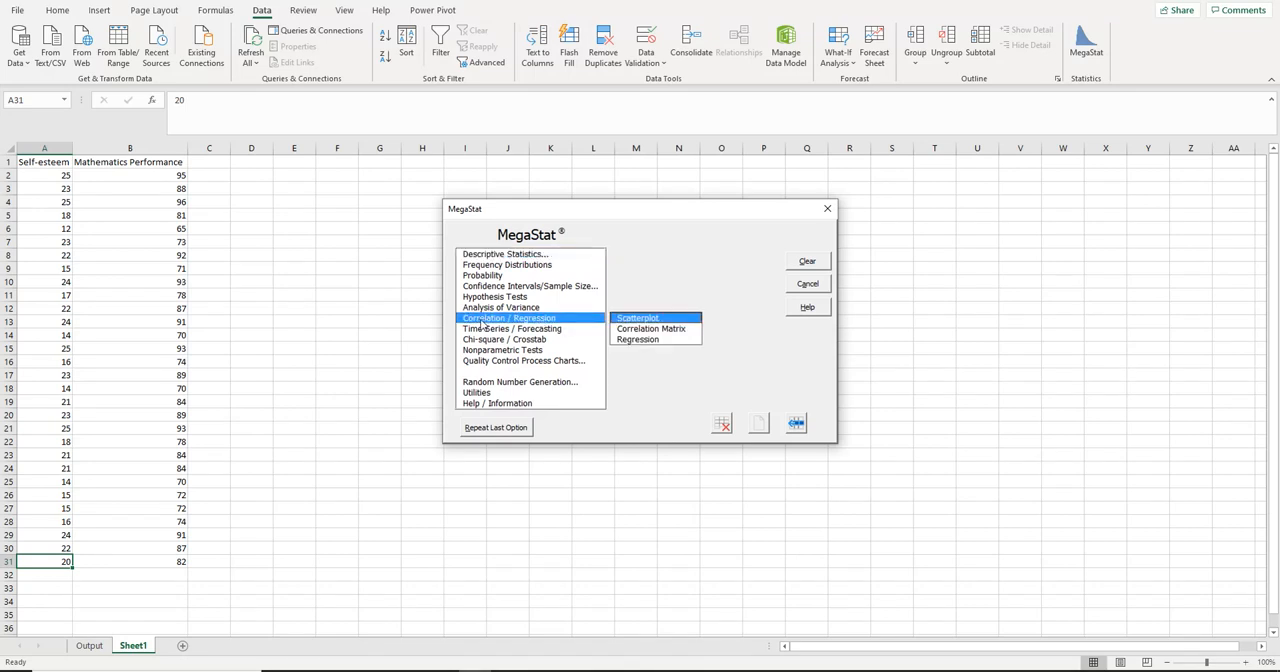
left_click(645, 329)
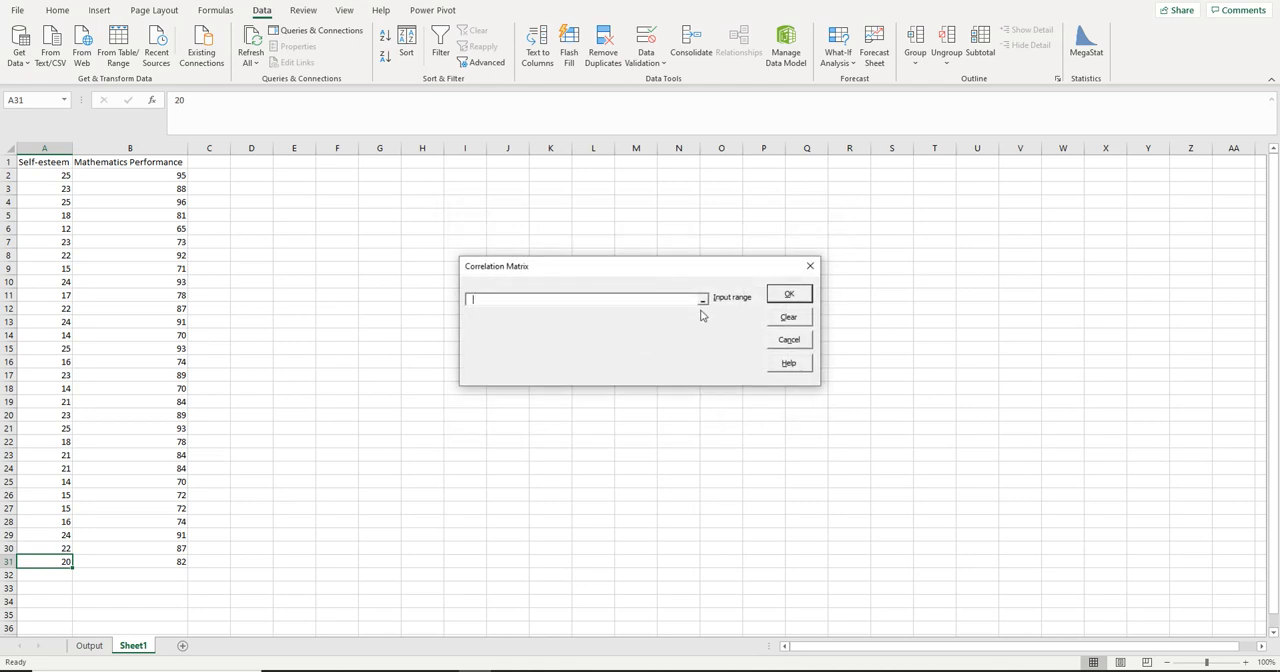
left_click_drag(54, 174, 151, 563)
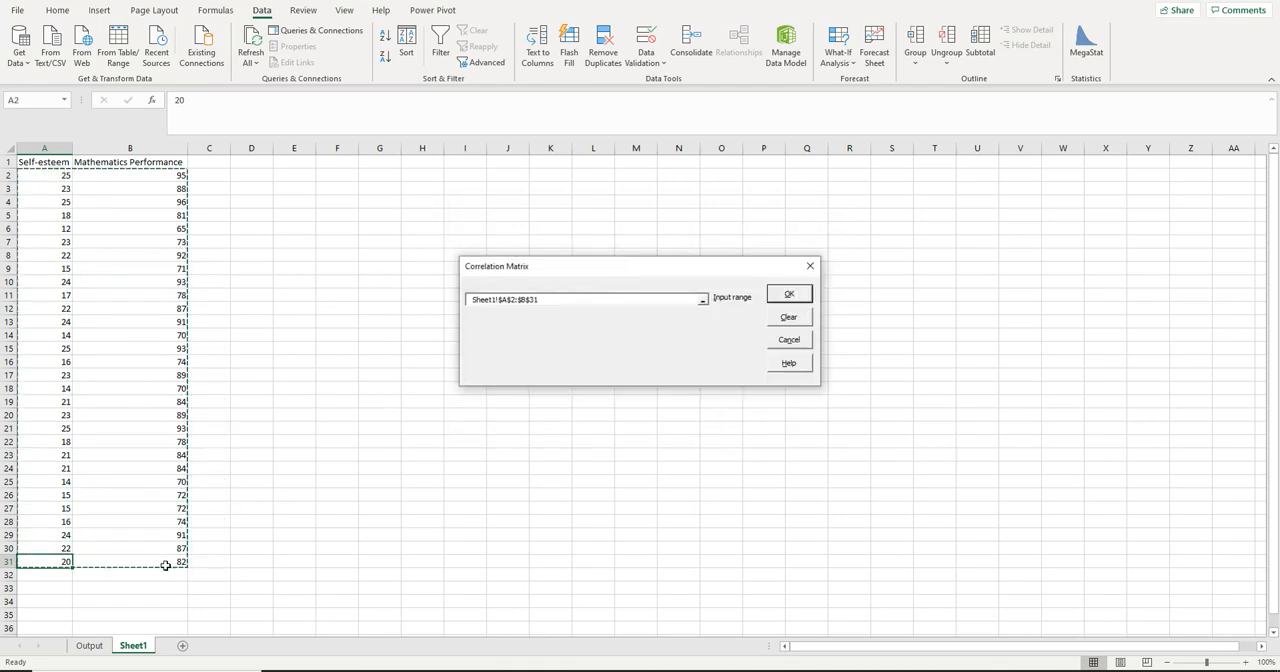
left_click(799, 295)
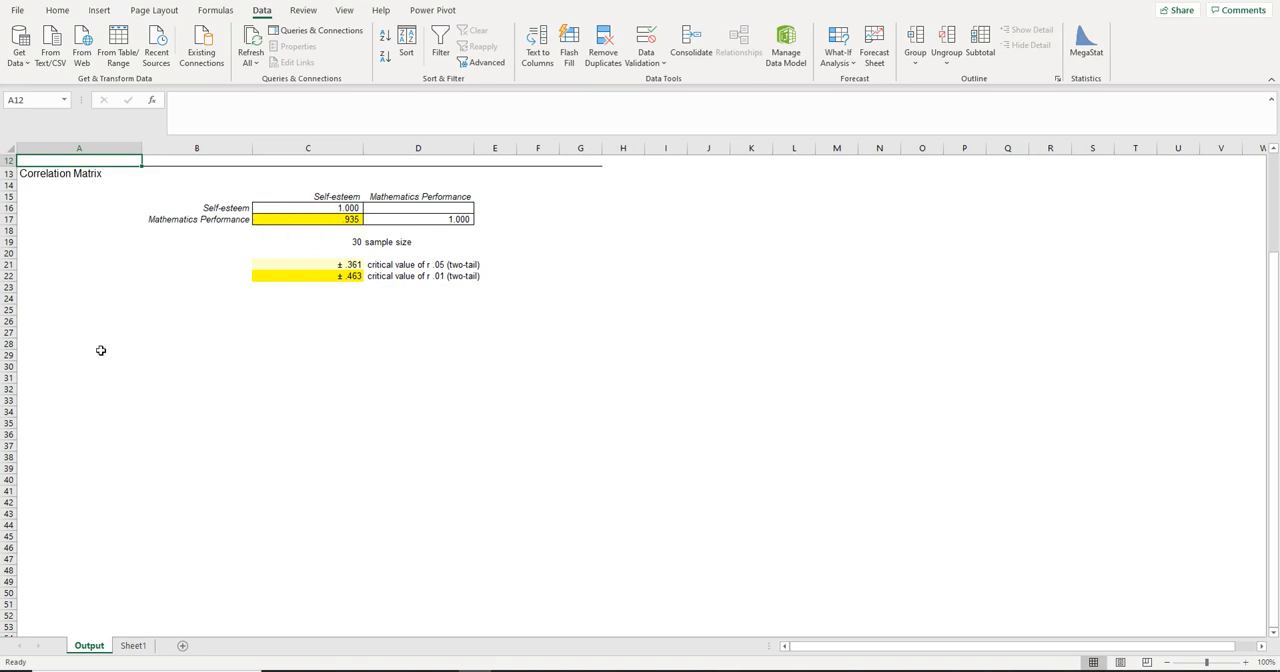
Run a MegaStat regression with Sheet1 A2:A31 as the independent variable and B2:B31 as the dependent variable, dismissing any error dialog
left_click(133, 646)
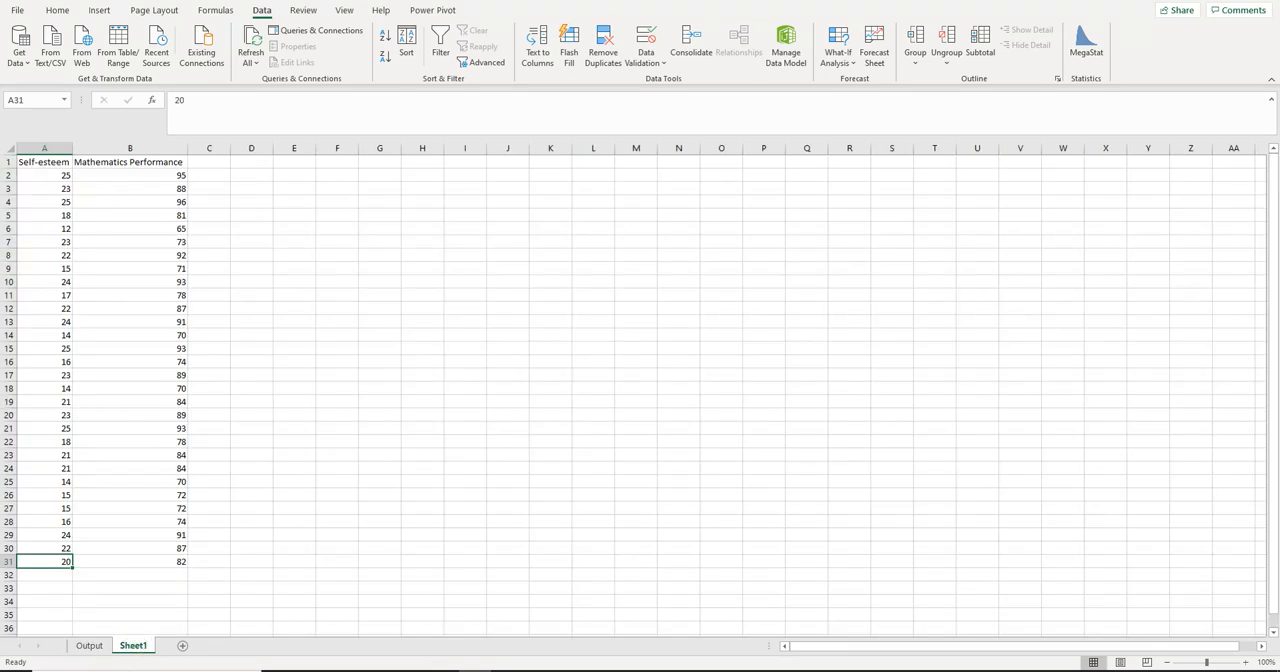
left_click(1095, 50)
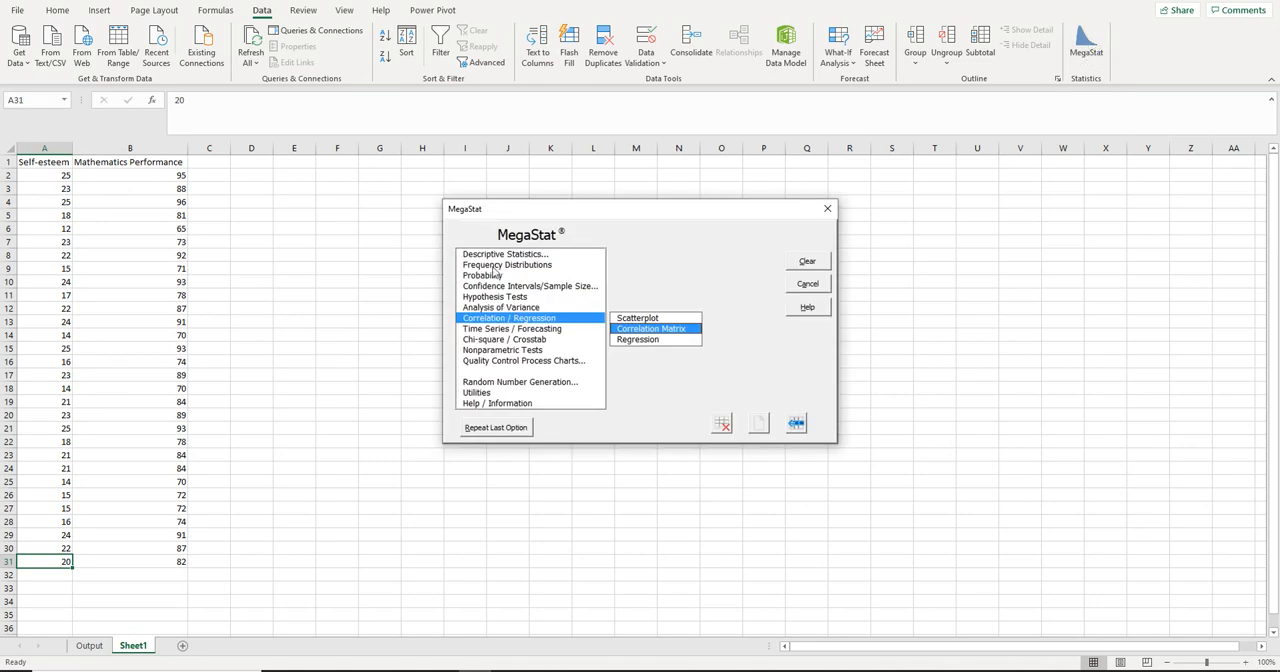
left_click(640, 340)
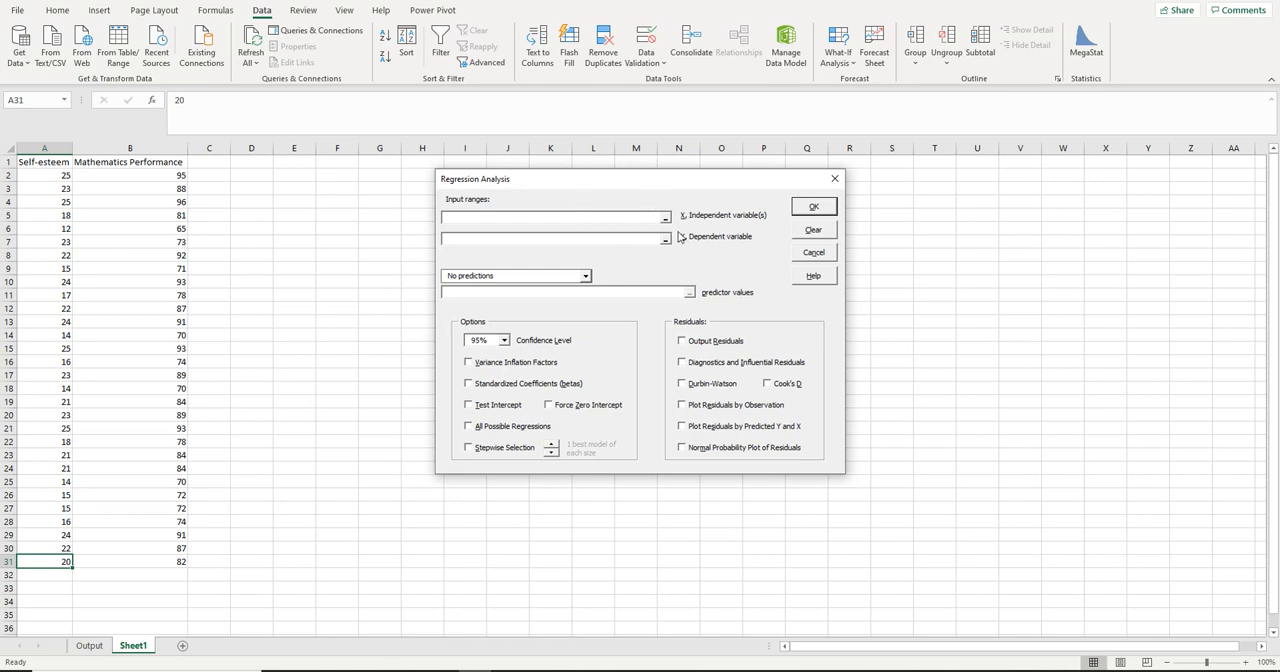
left_click_drag(49, 172, 41, 564)
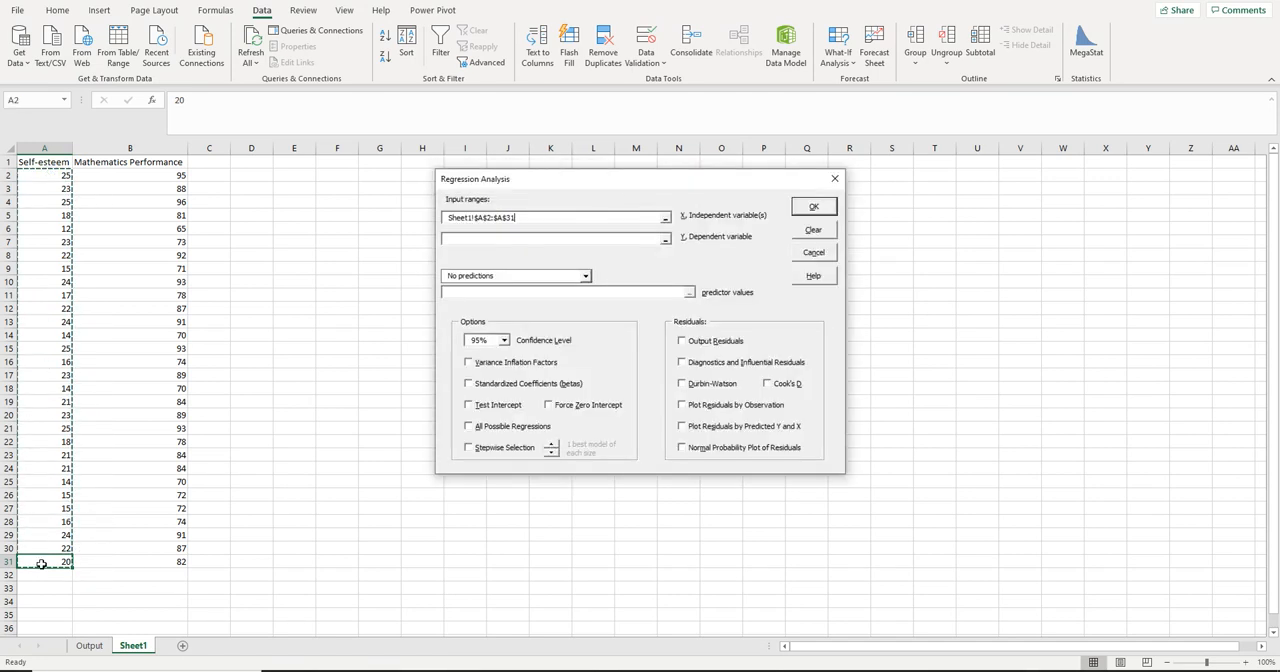
left_click(507, 238)
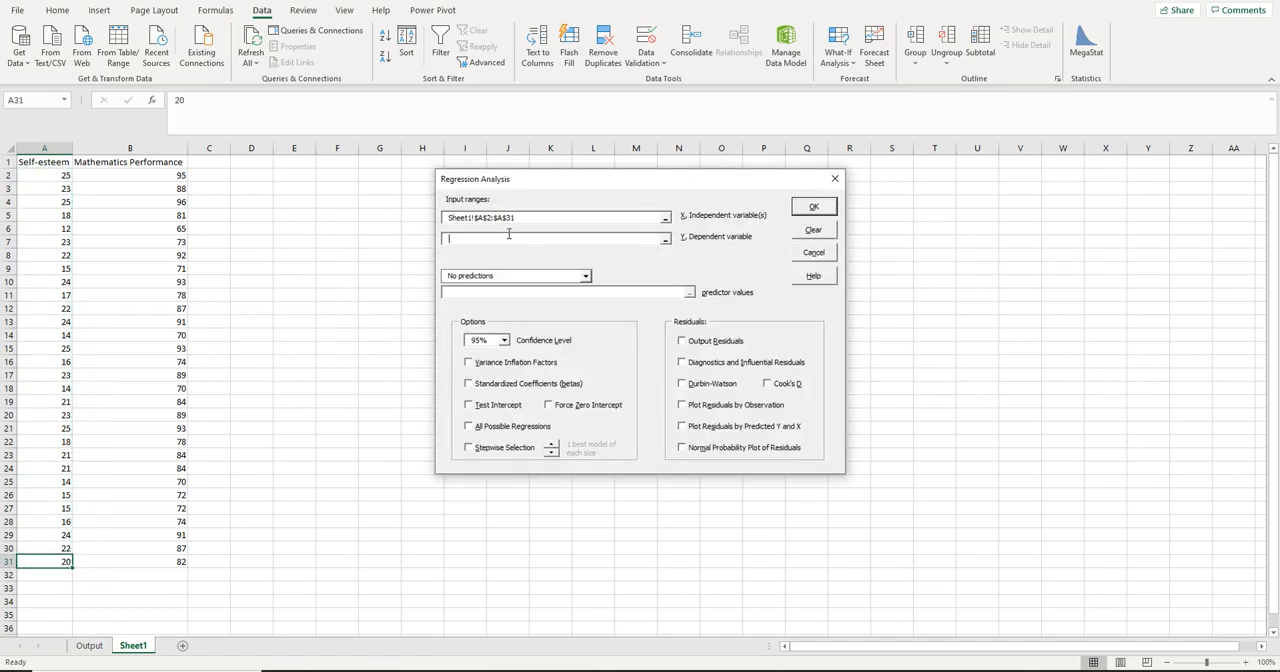
left_click(176, 173)
left_click_drag(172, 284, 172, 562)
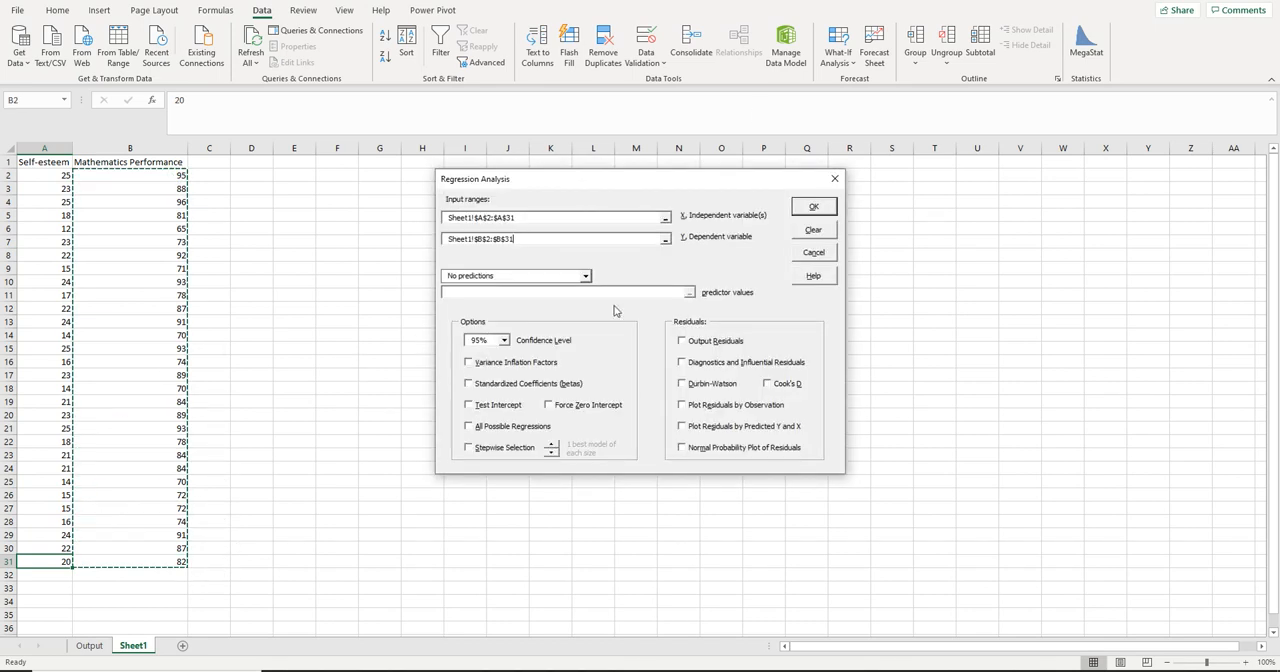
left_click(813, 208)
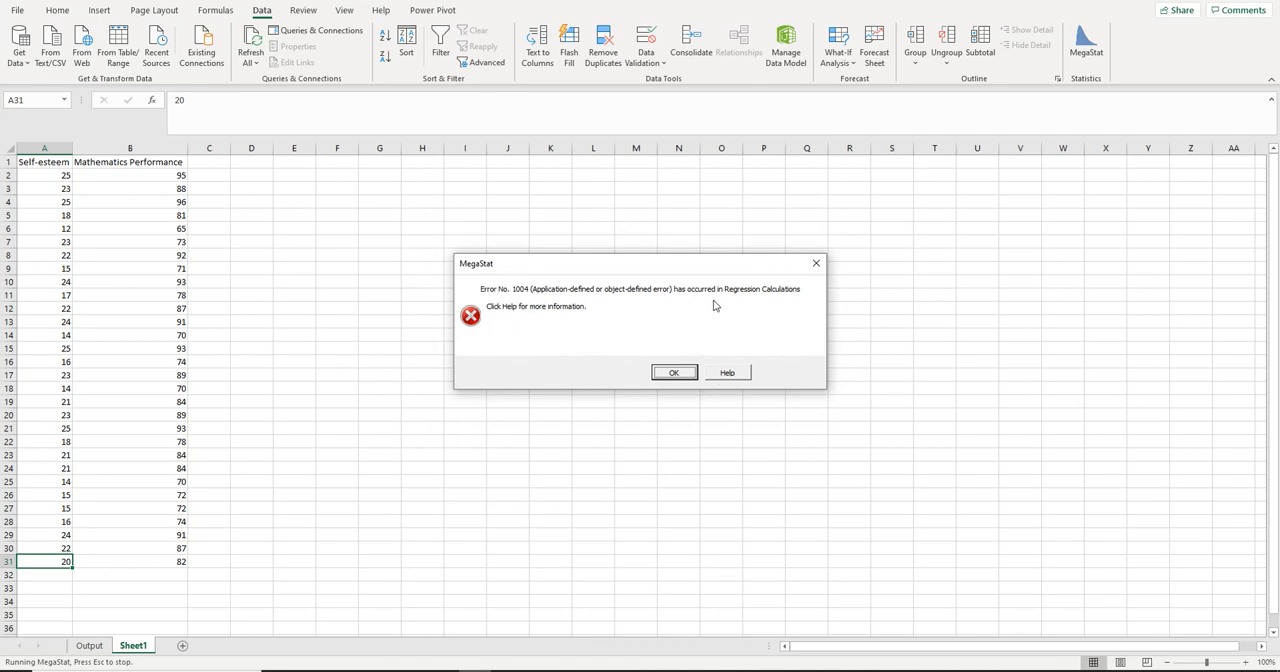
left_click(674, 374)
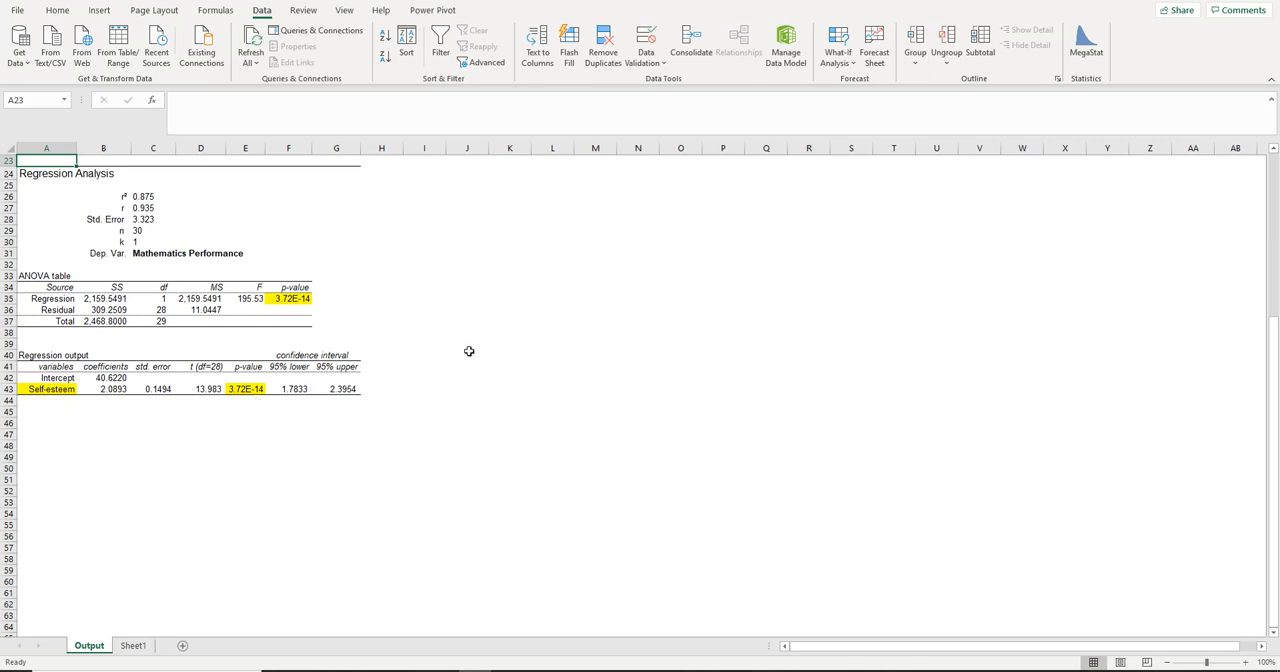
Review the statistics on the Output sheet, and switch to the Word document to examine its objectives and parameter ranges
scroll(609, 375, "up", 2)
scroll(609, 375, "up", 5)
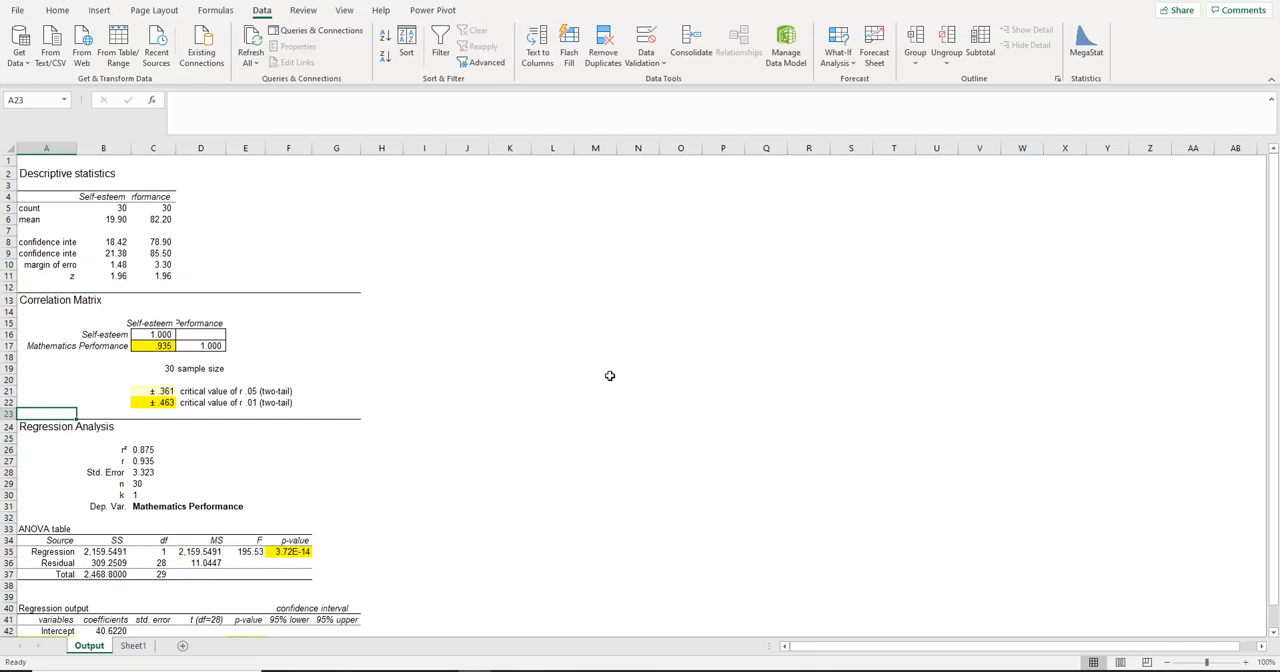
scroll(609, 375, "down", 1)
scroll(609, 375, "up", 1)
left_click(490, 671)
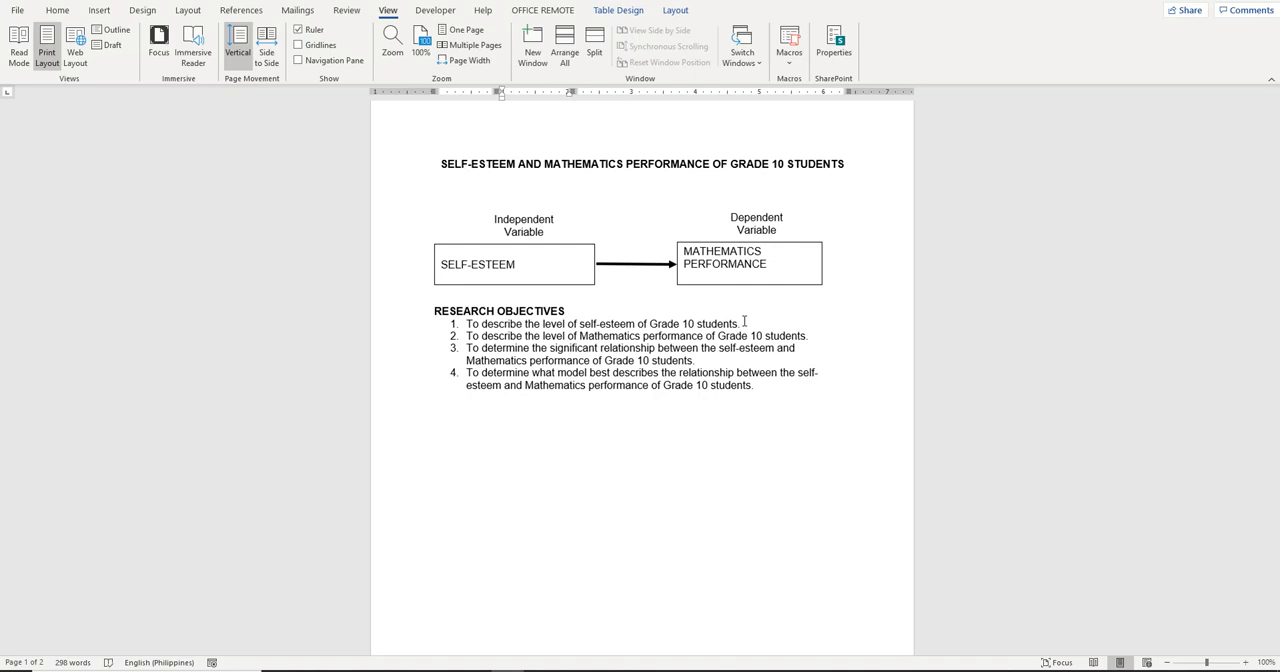
scroll(742, 341, "down", 5)
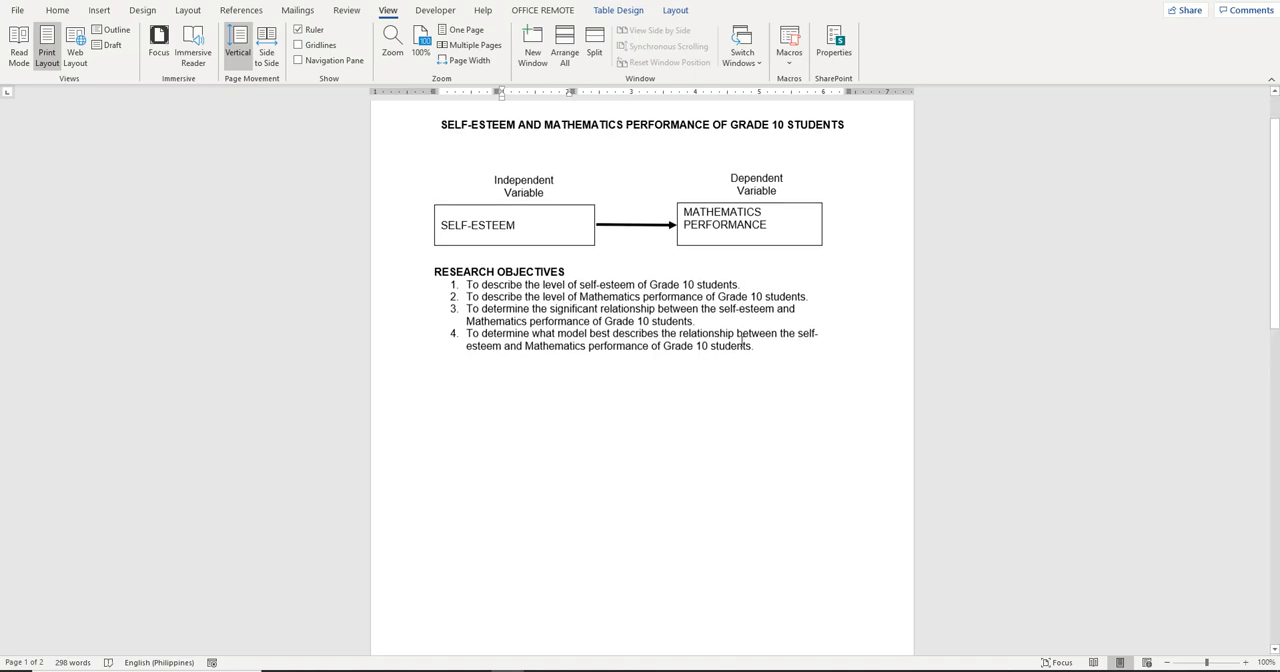
scroll(742, 341, "down", 7)
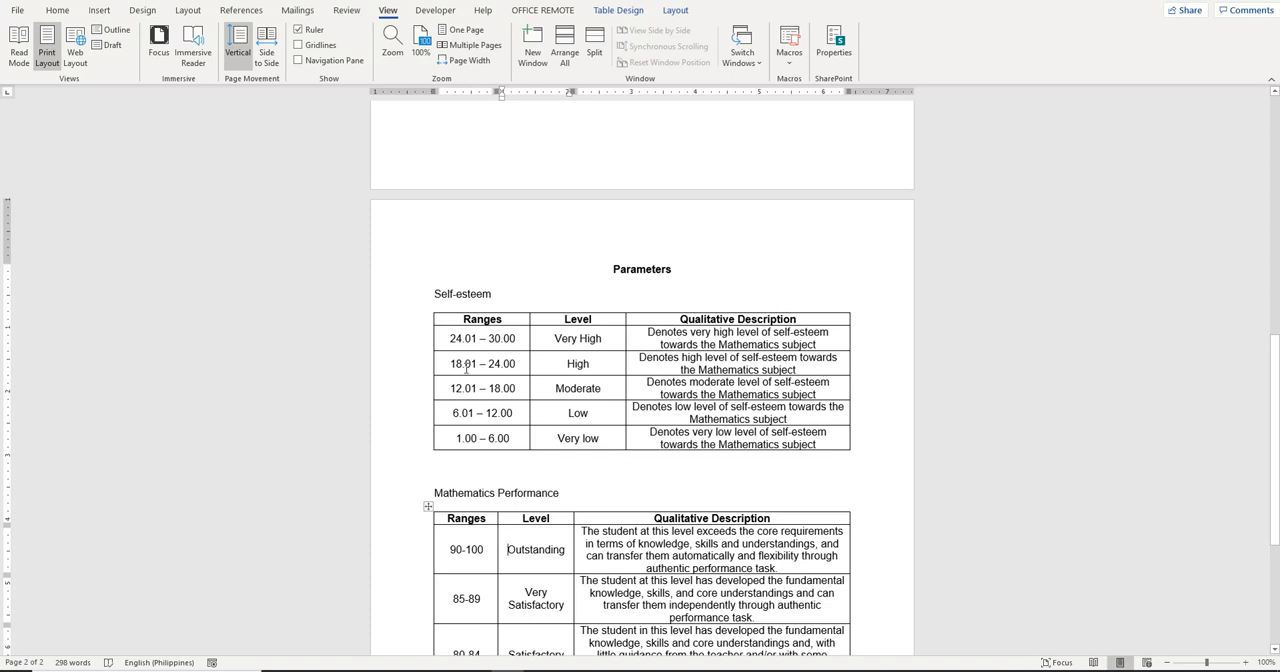
Add a left-aligned line reading "Table" below the research objectives, followed by a new paragraph
scroll(720, 308, "up", 10)
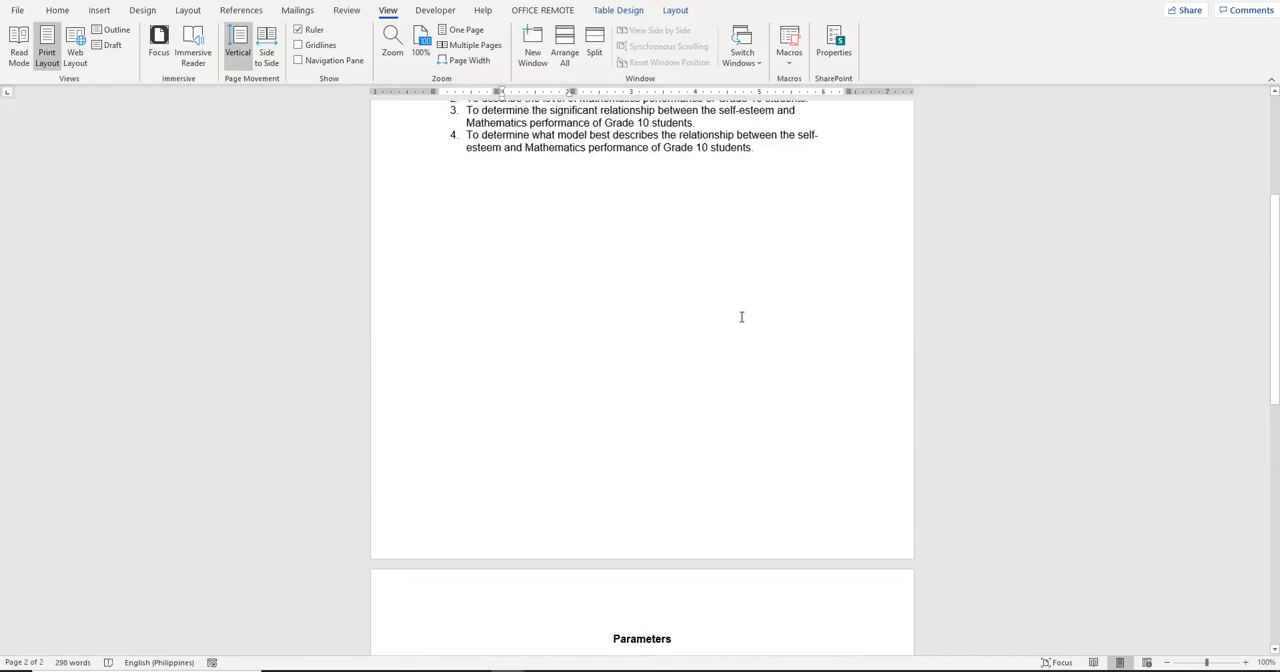
left_click(781, 341)
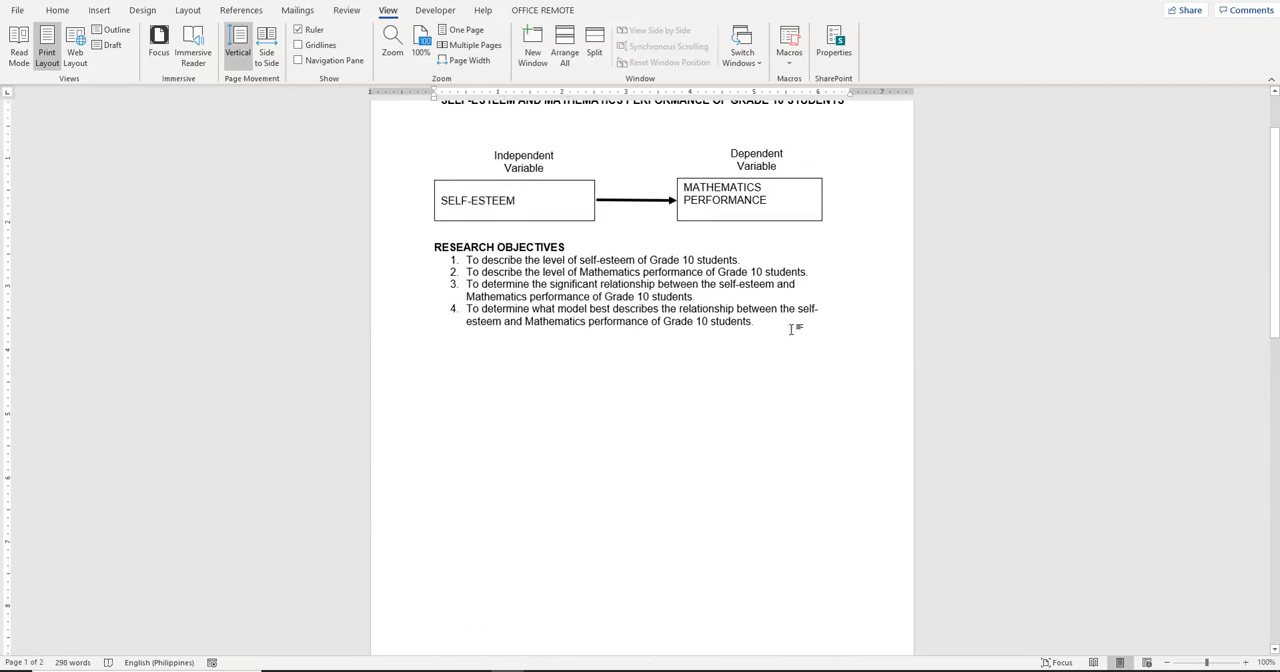
key("ctrl+l")
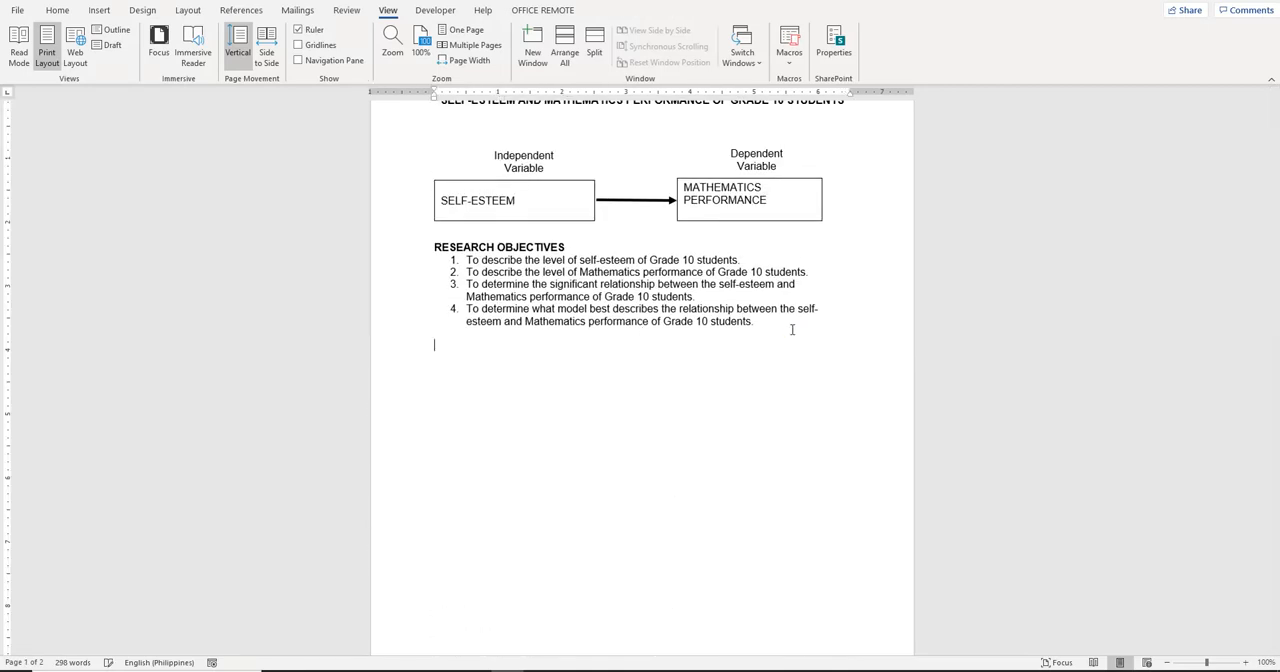
type("Tools")
key("BackSpace")
key("BackSpace")
key("BackSpace")
key("BackSpace")
type("able")
key("Return")
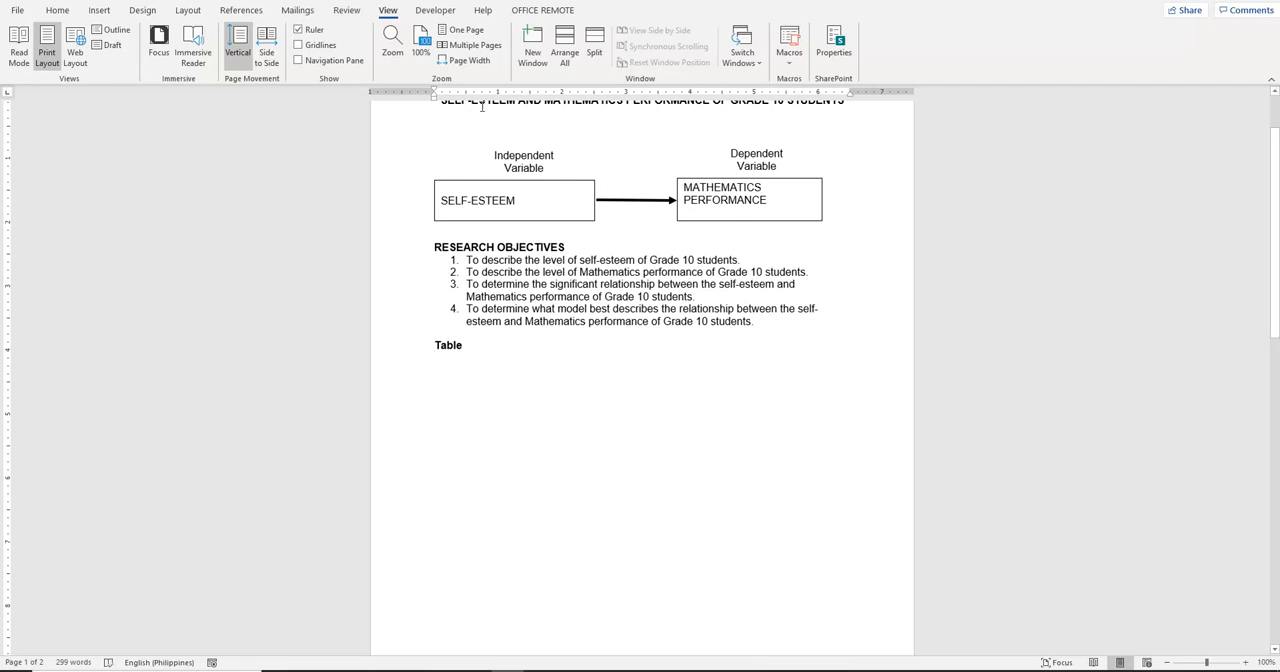
Insert a table with three columns and two rows beneath the "Table" caption
left_click(96, 11)
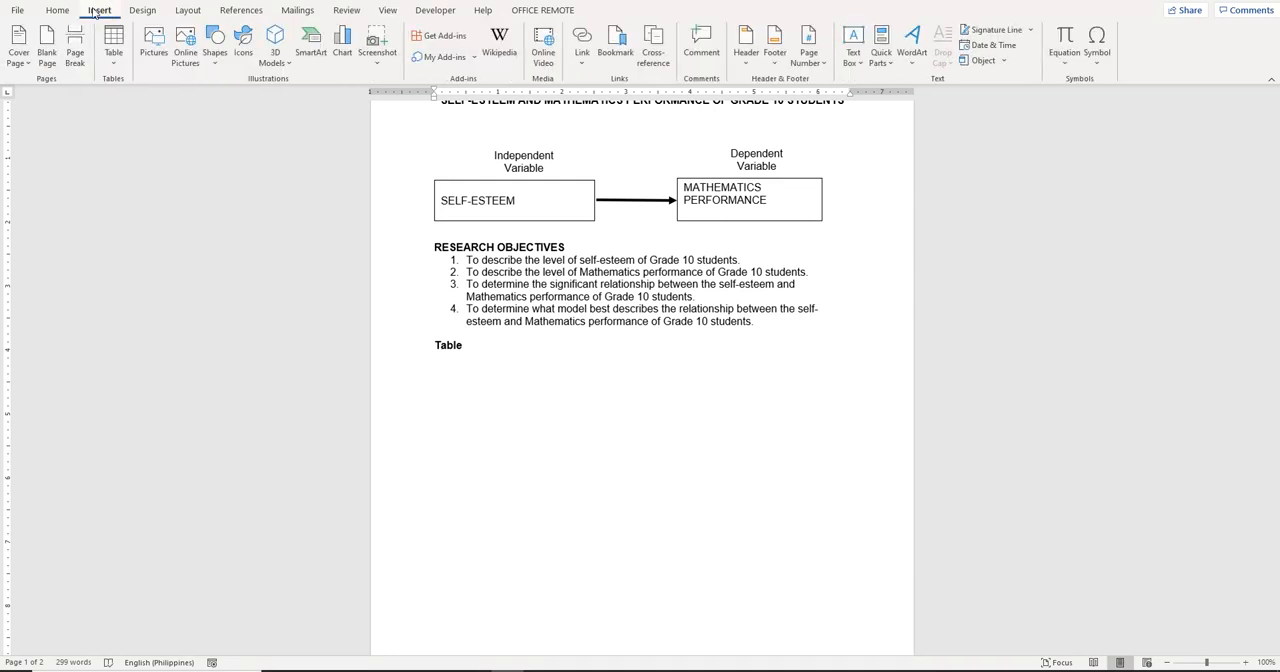
left_click(113, 45)
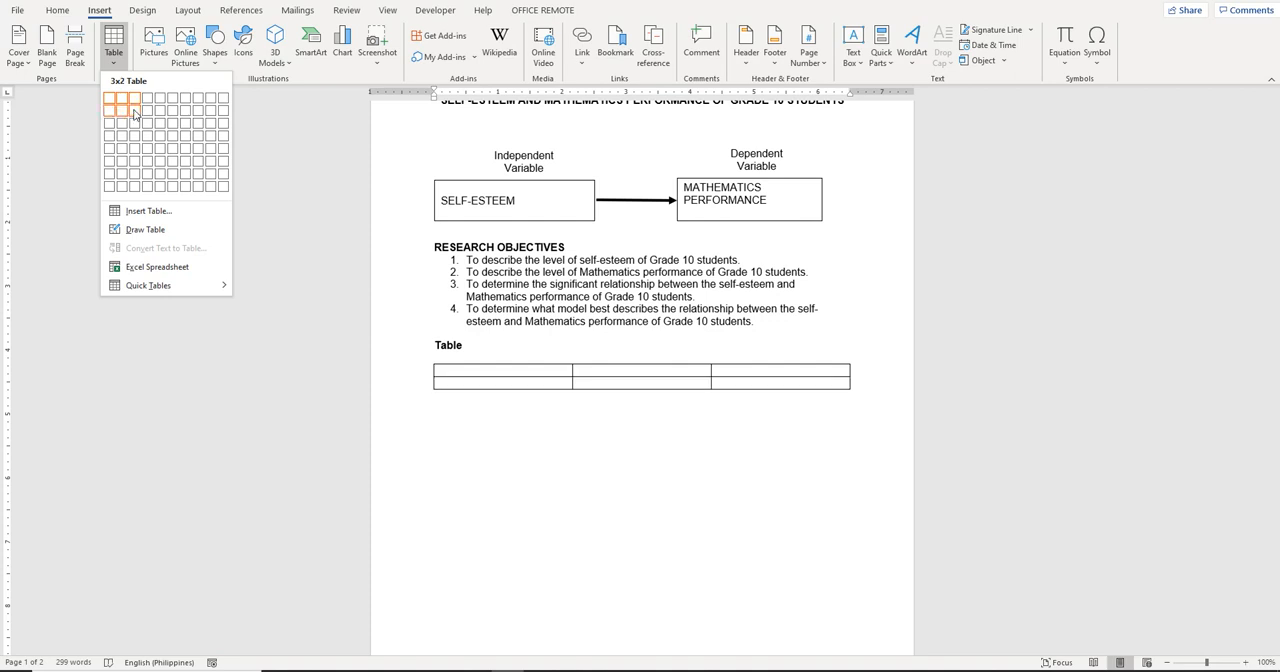
left_click(134, 113)
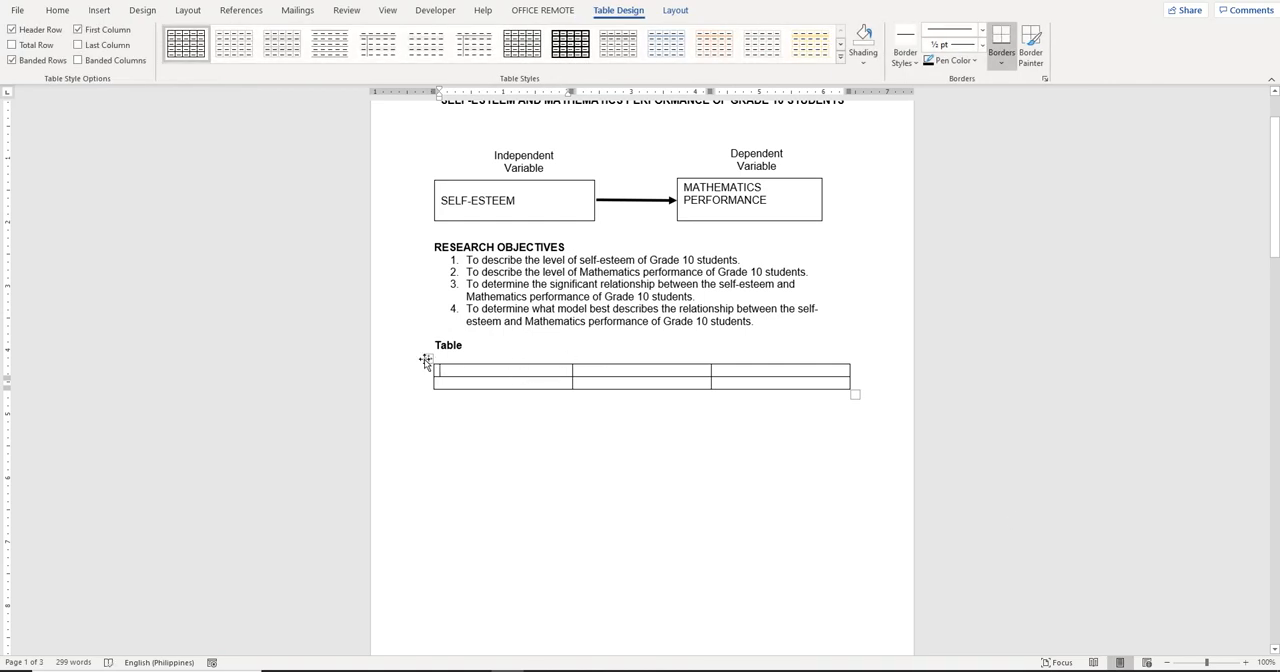
Centre the text in both rows of the new table and remove bold from the second row
left_click_drag(451, 366, 767, 374)
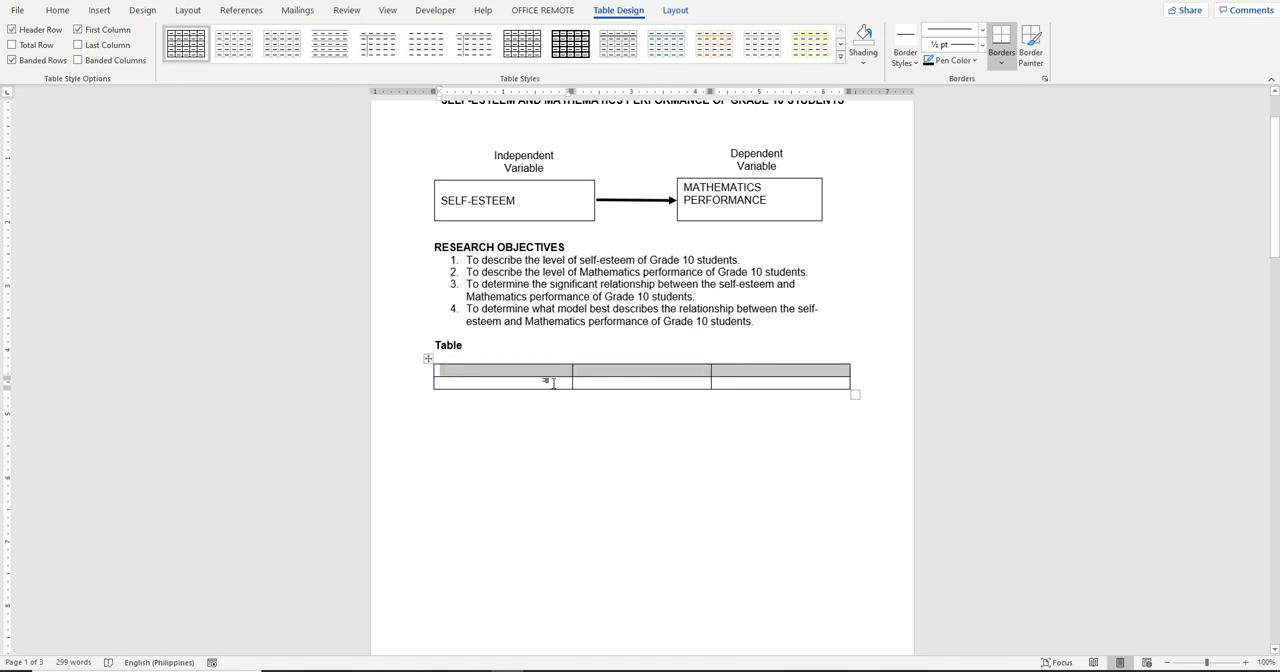
left_click_drag(543, 380, 748, 382)
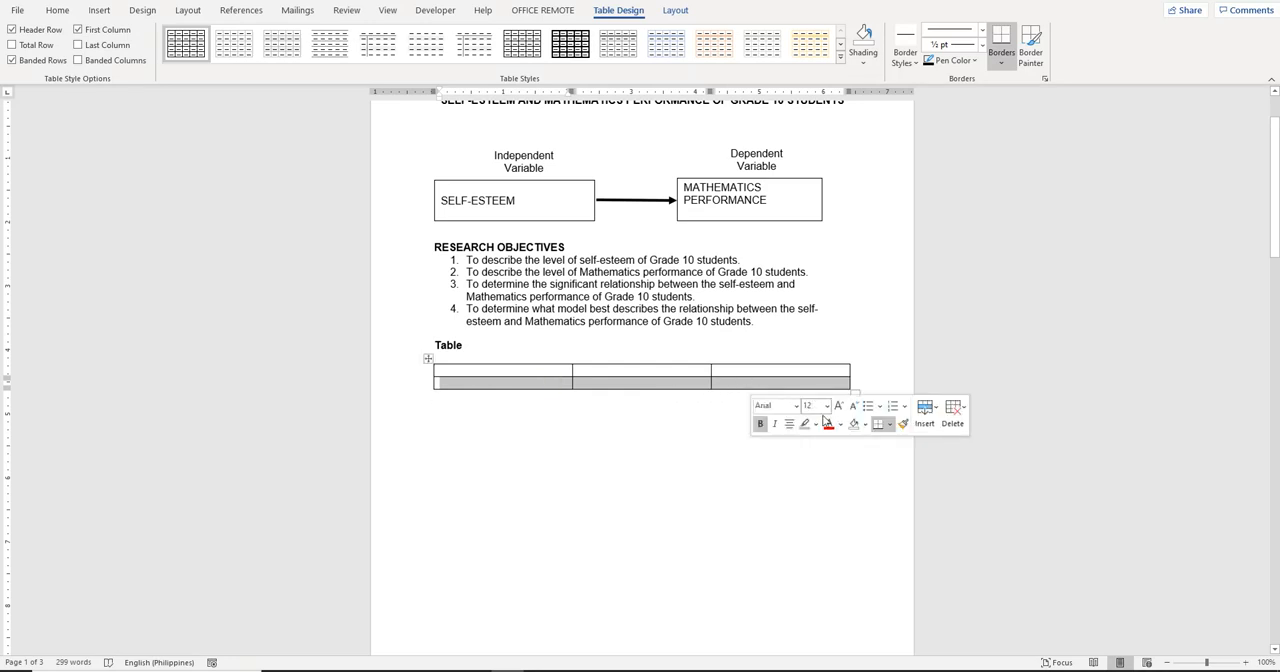
left_click(761, 426)
Enter "Independent variable", "Mean" and "Level" as the table's column headers
left_click(496, 369)
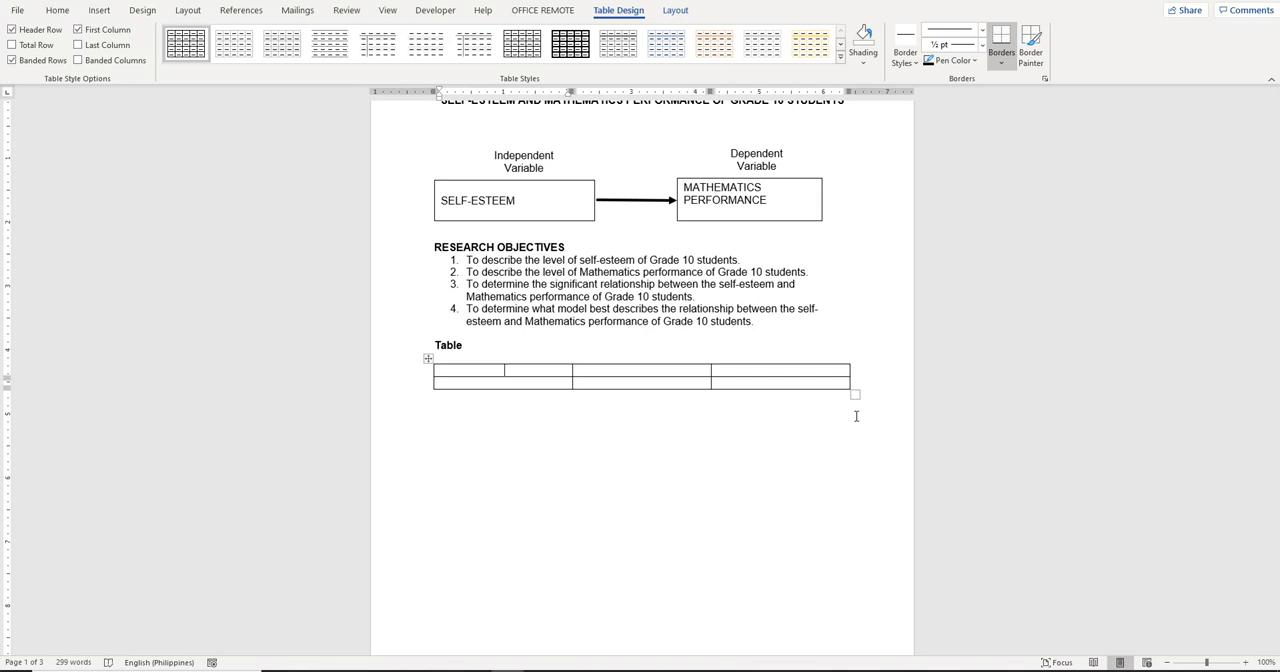
type("Independent variable")
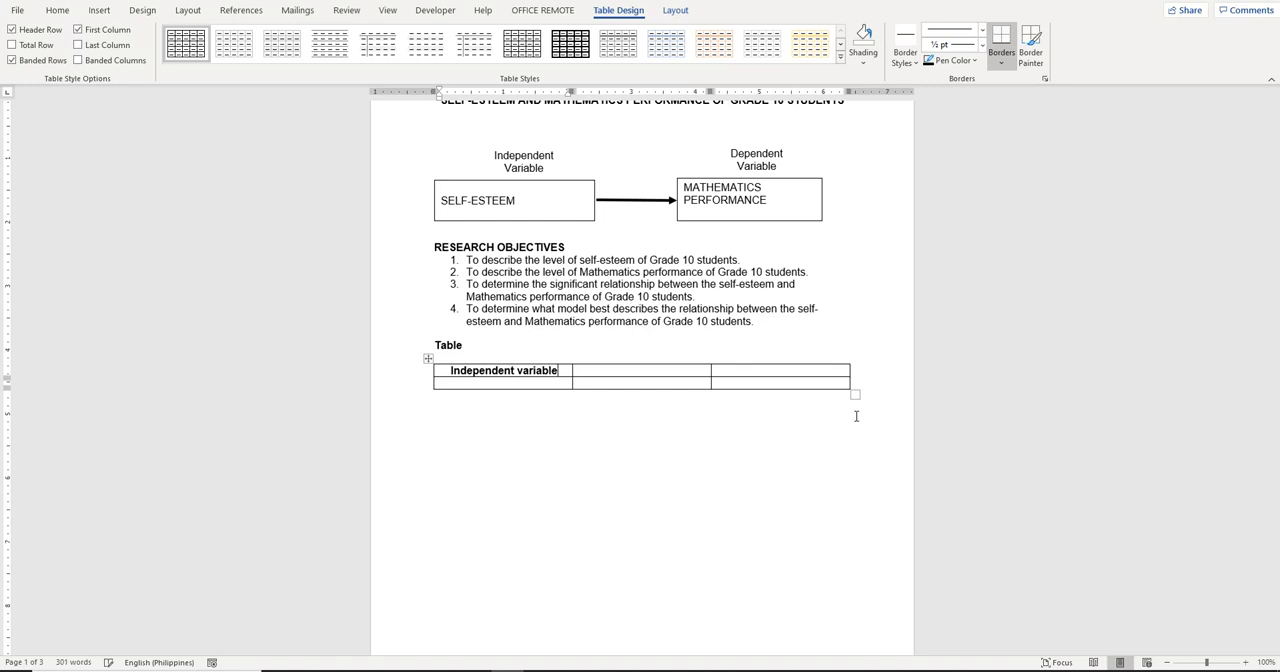
key("Tab")
type("Mean")
key("Tab")
type("Level")
key("Tab")
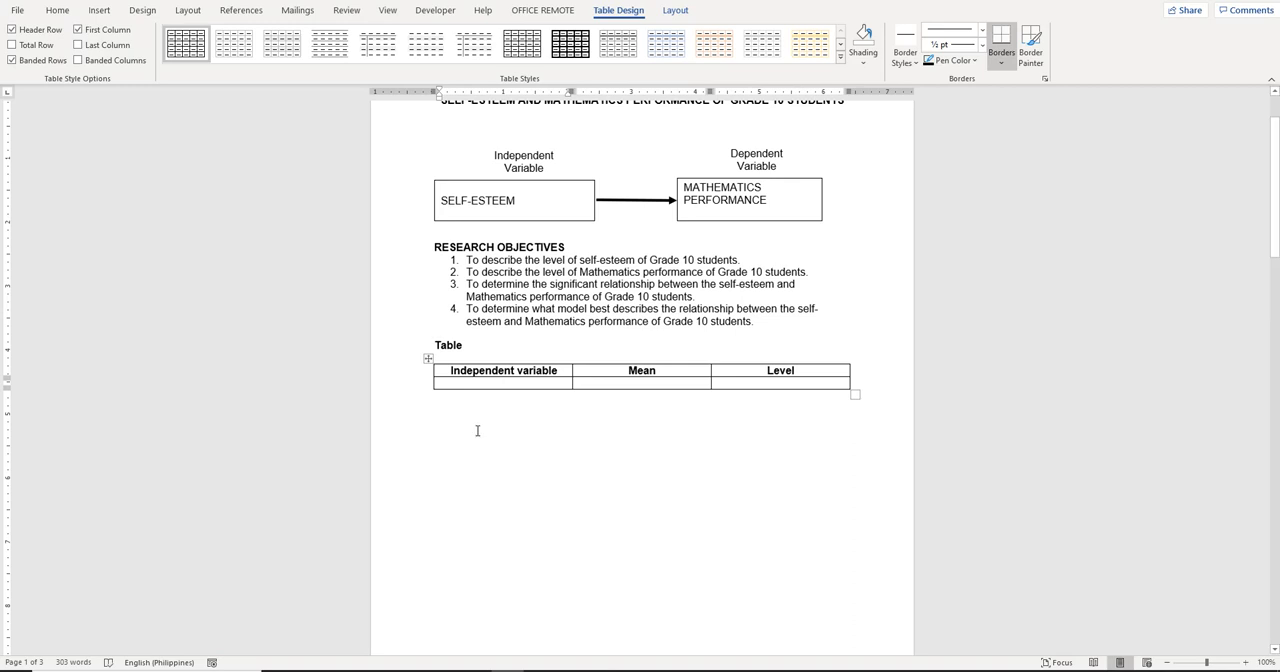
Check the Excel output, add a fourth column at the end of the Word table, and centre all cells horizontally and vertically
key("alt+Tab")
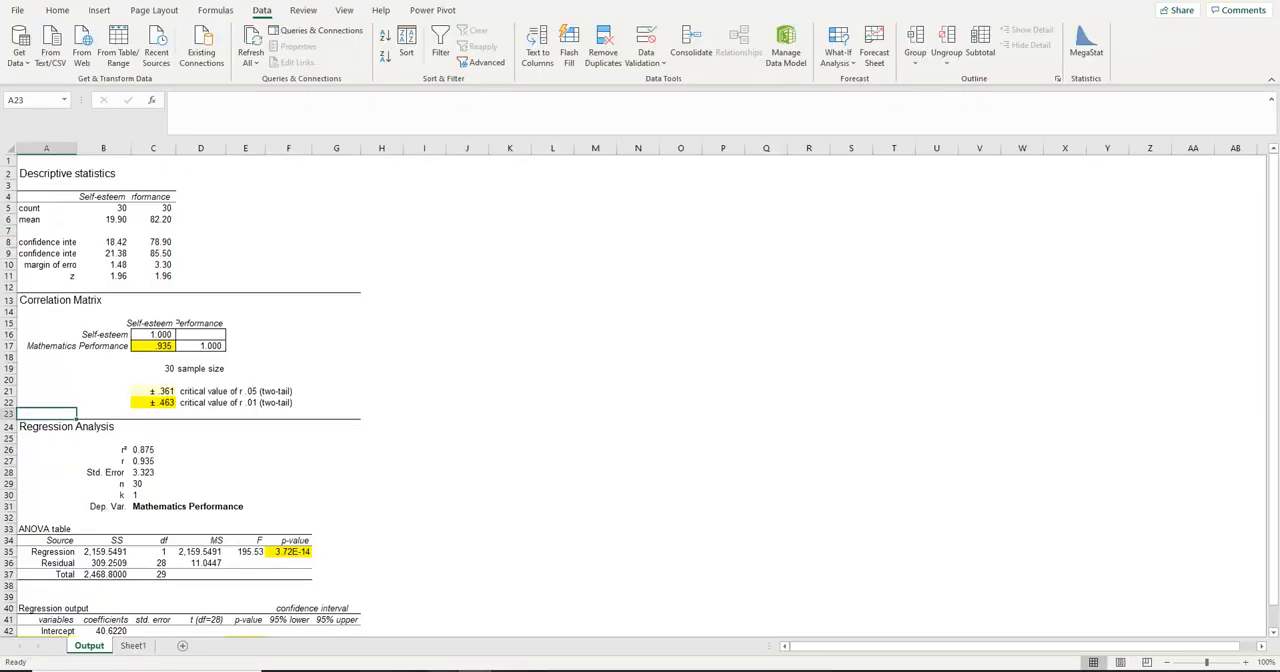
key("alt+Tab")
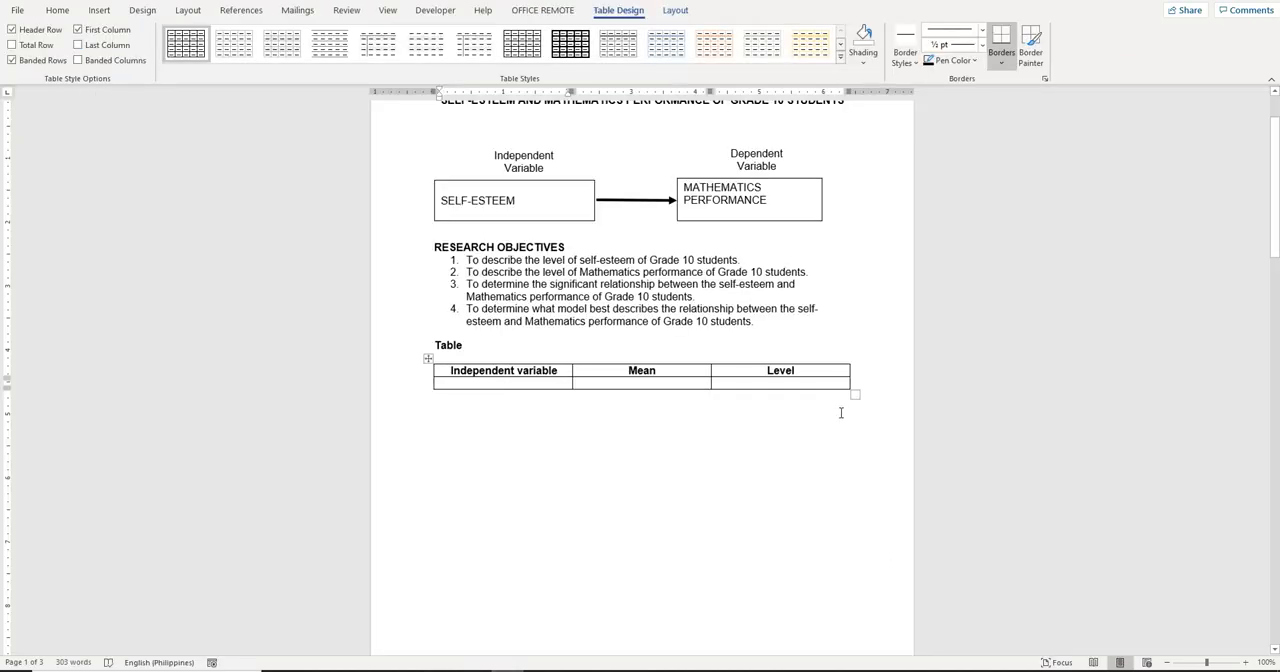
mouse_move(851, 360)
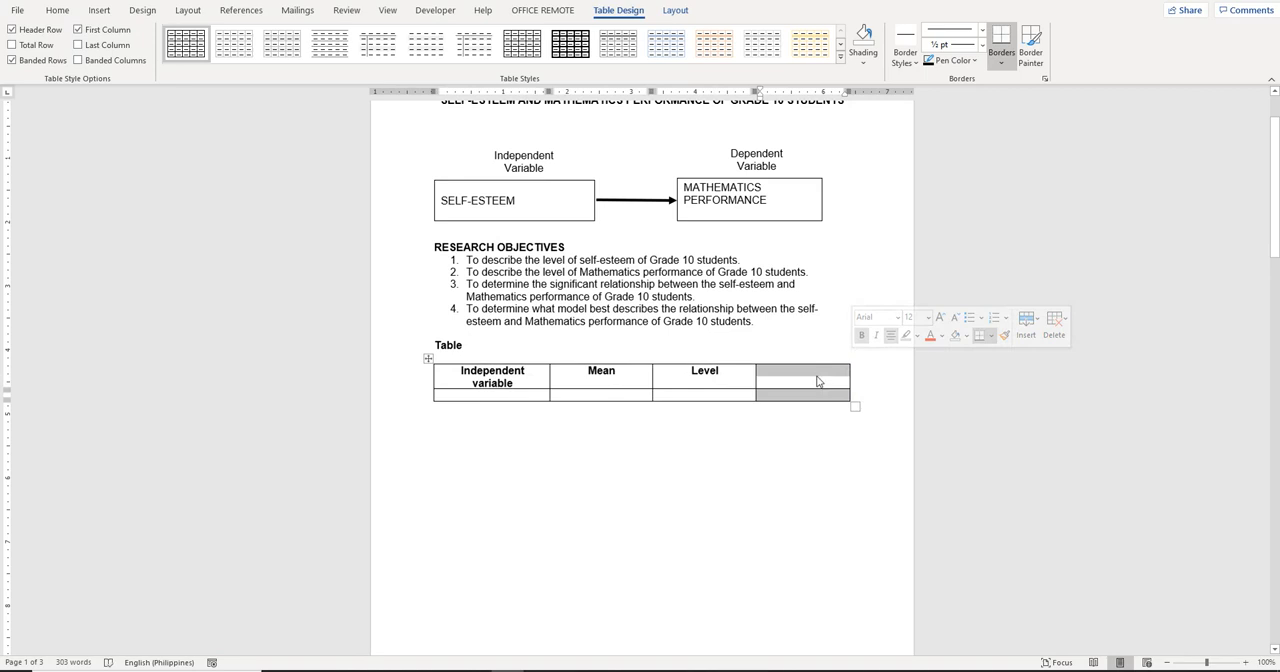
left_click(428, 358)
left_click(675, 10)
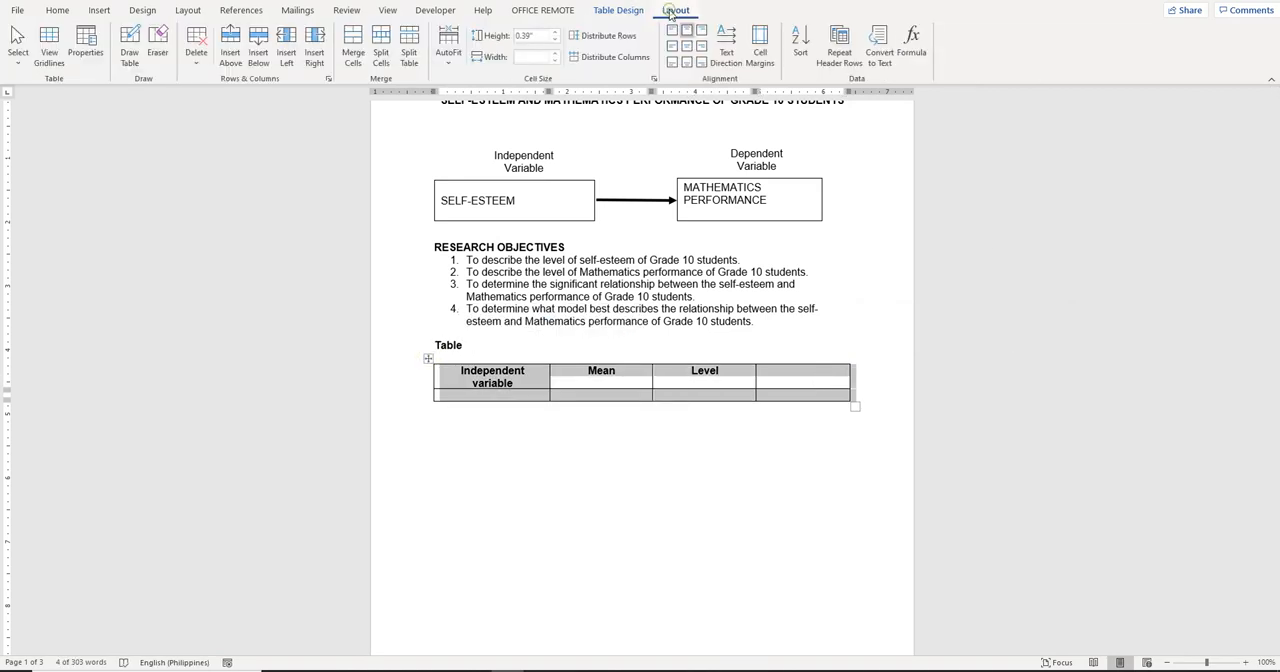
left_click(688, 47)
Enter "Confidence Interval" as the header of the fourth column
left_click(790, 377)
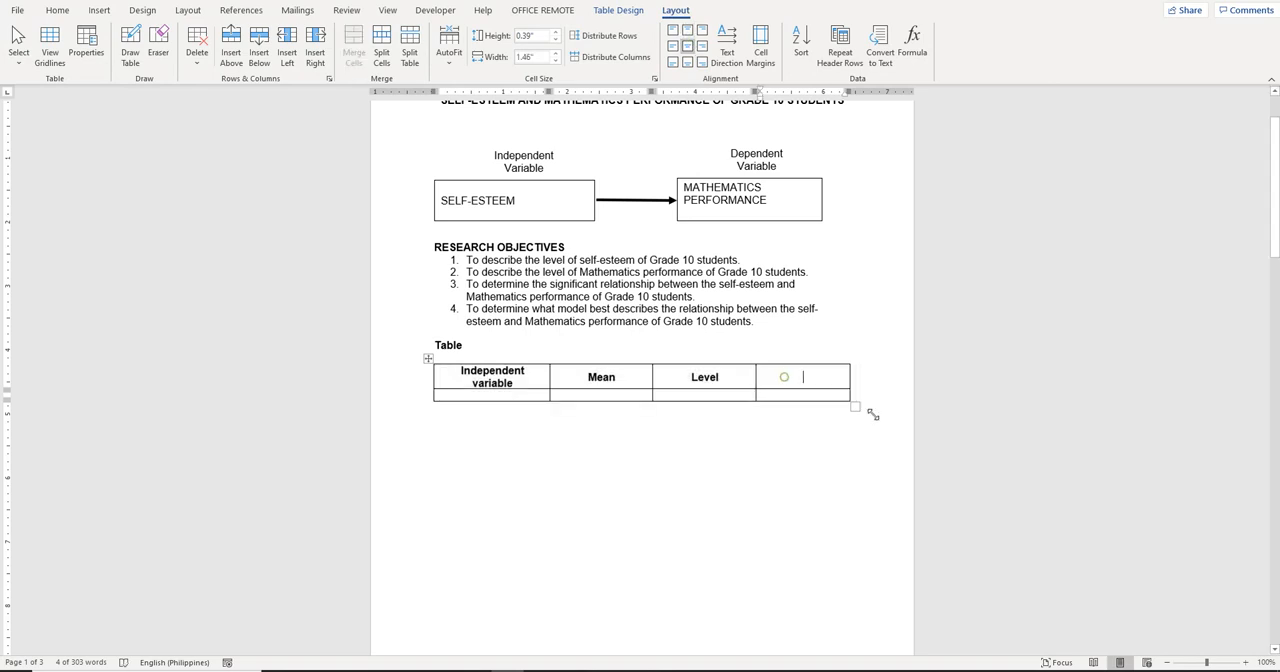
type("Con")
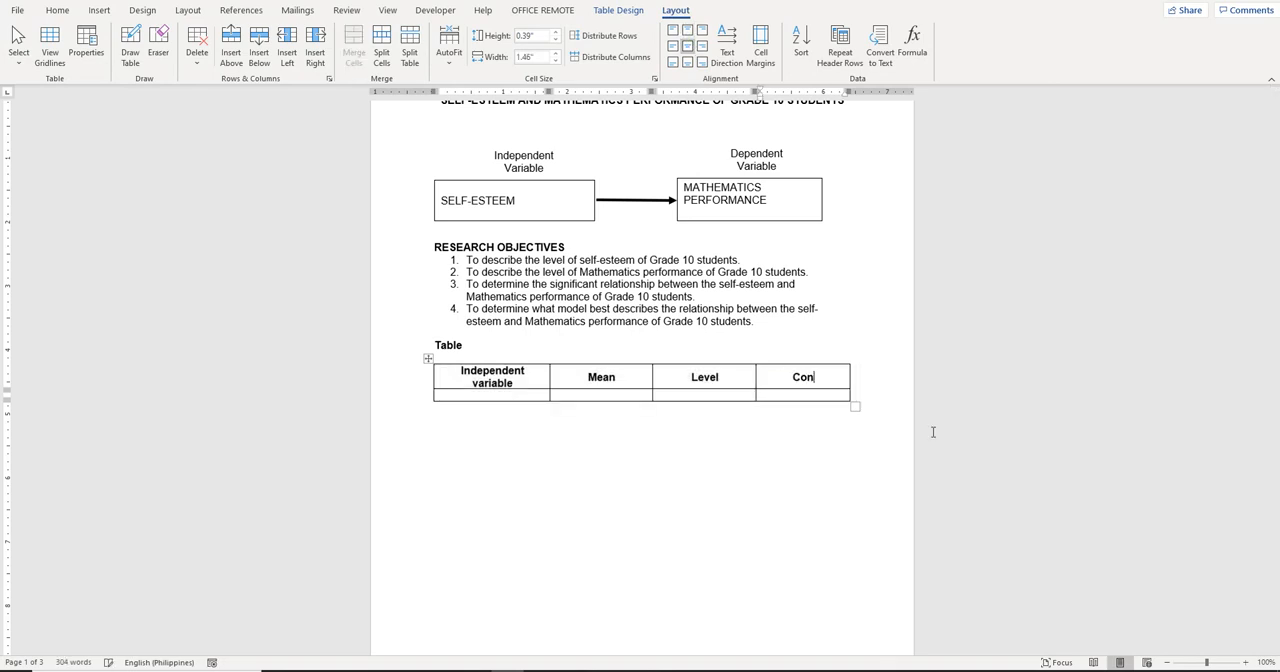
type("fidence Interval")
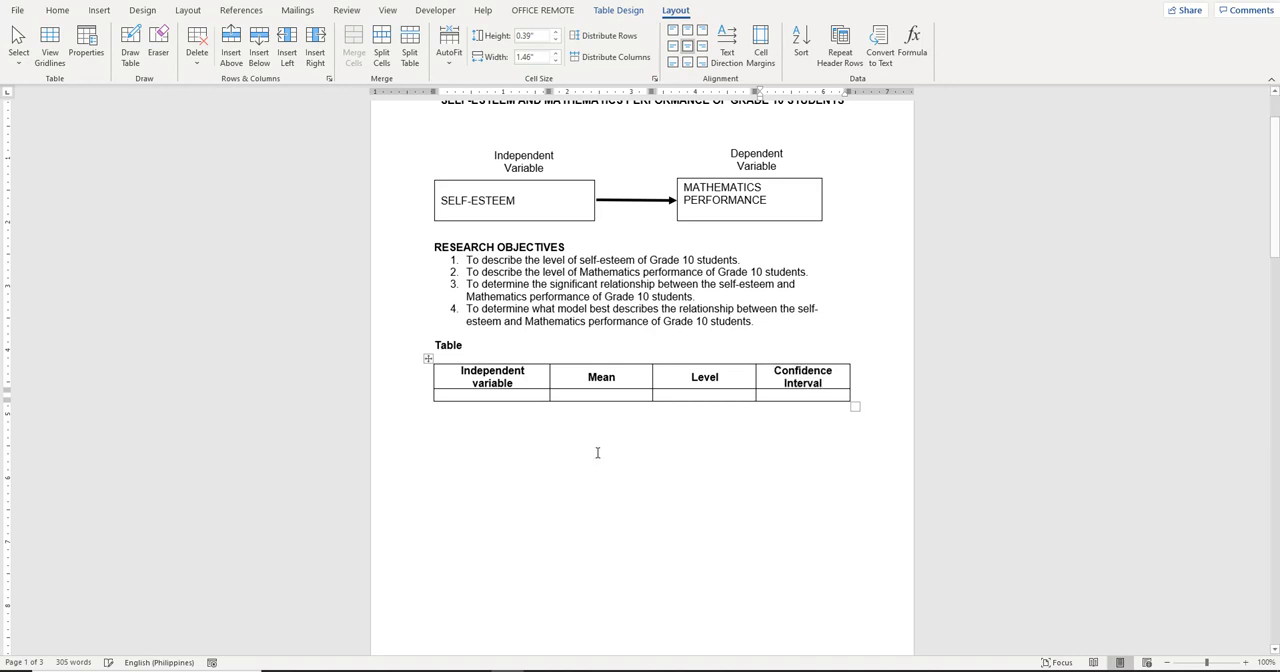
Fill in the second row with "Self-Esteem" and its mean, 19.90, taken from the Excel descriptive statistics
left_click(505, 395)
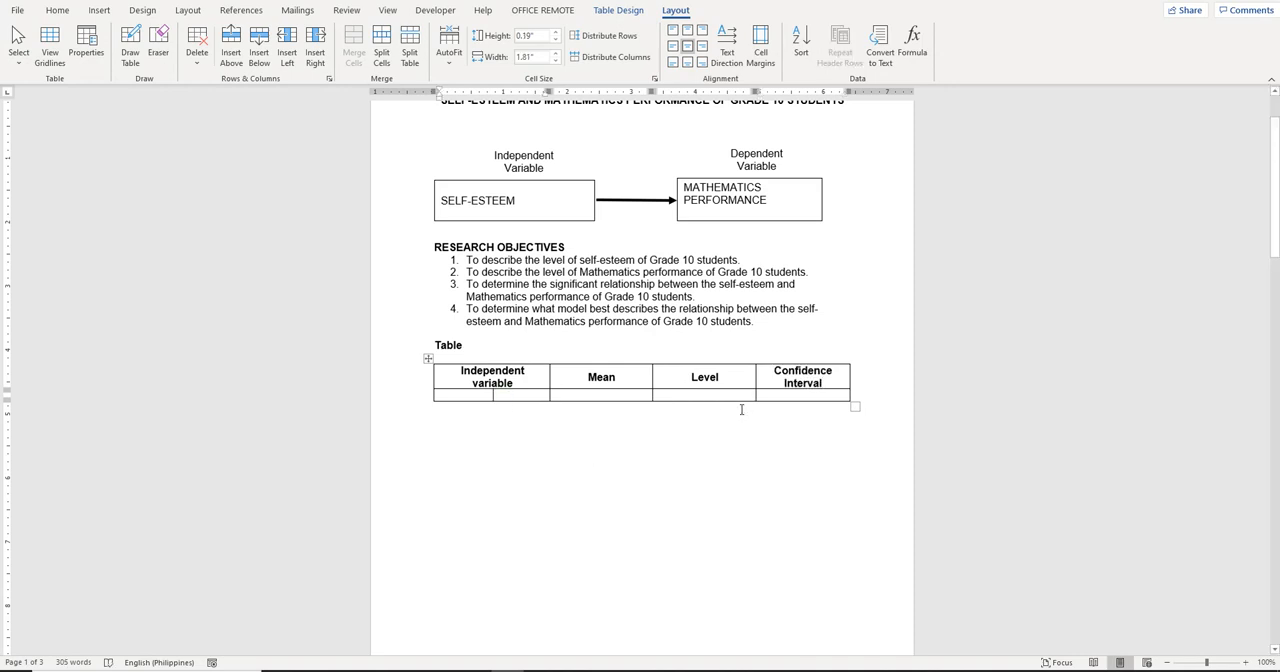
type("Self-")
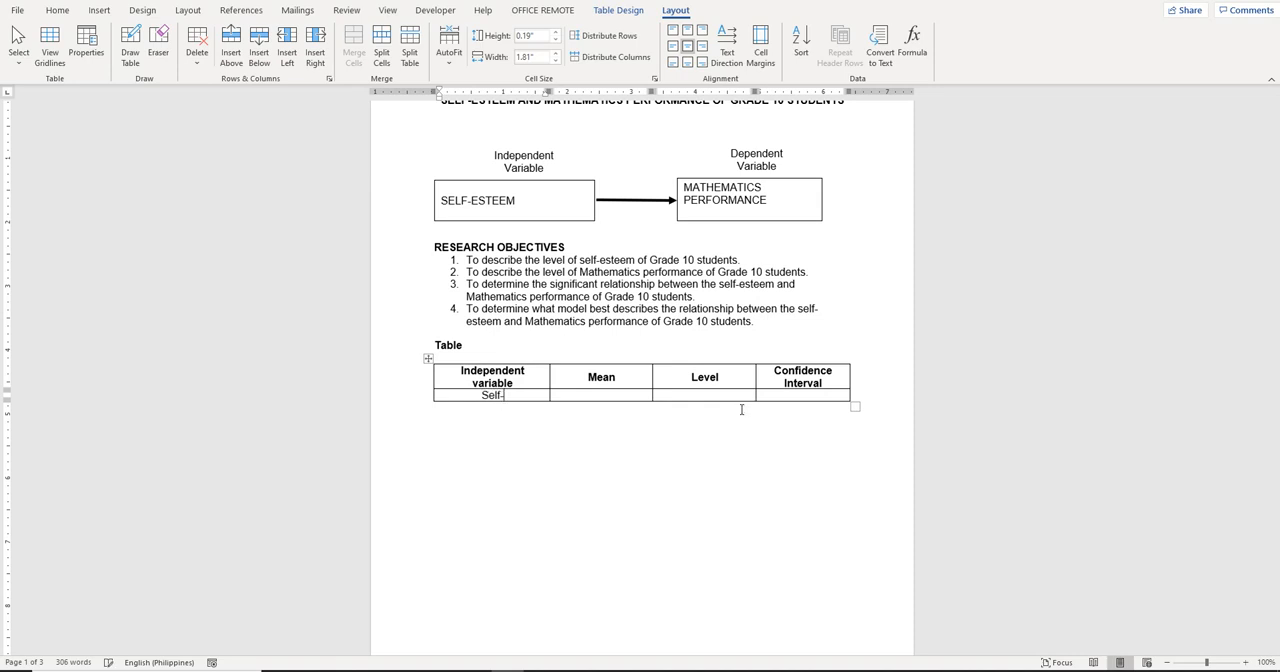
type("Esteem")
key("Tab")
key("alt+Tab")
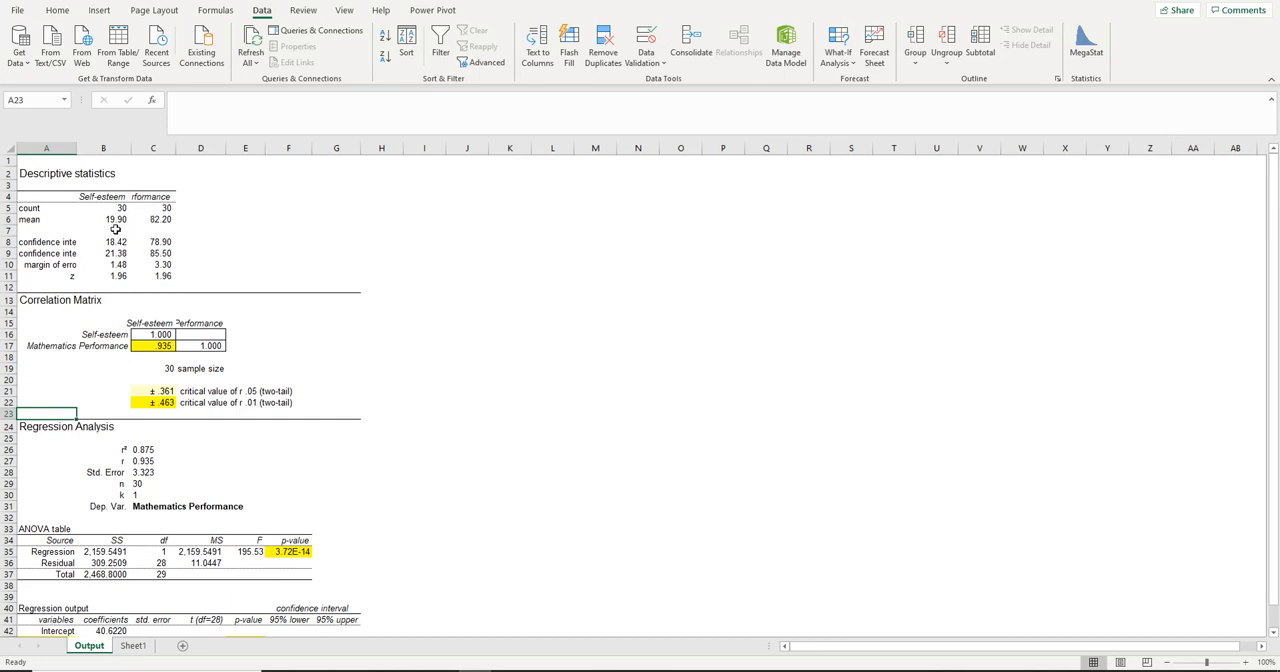
key("alt+Tab")
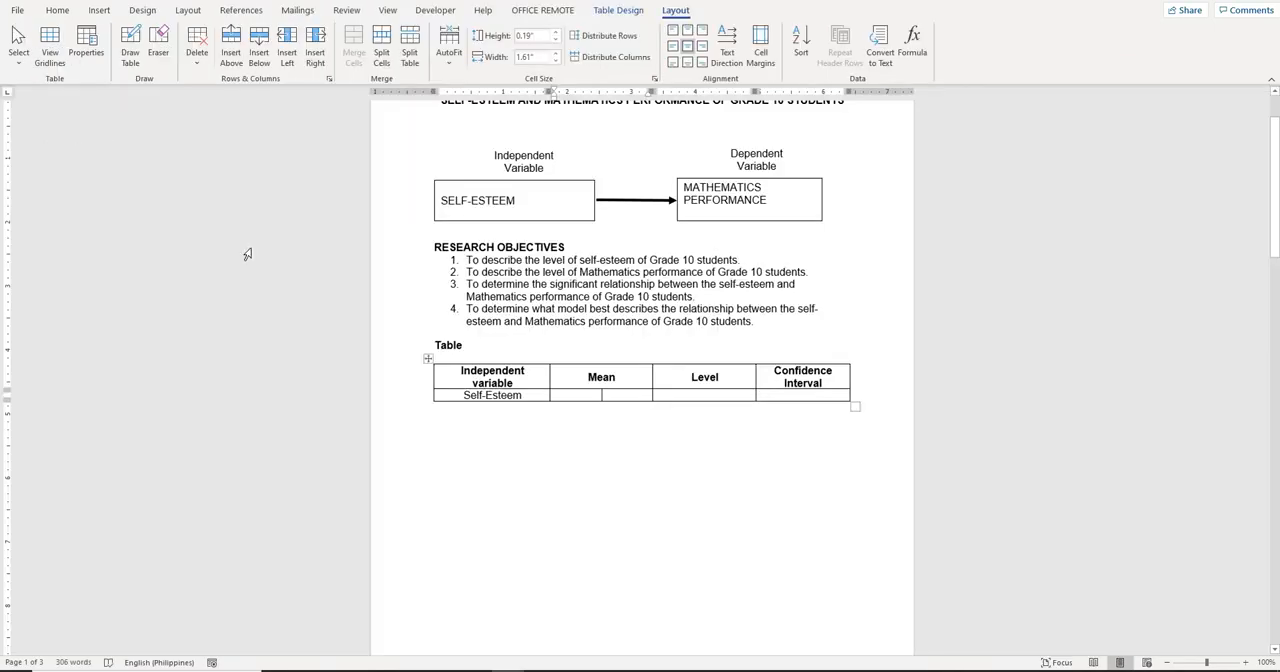
type("19.6")
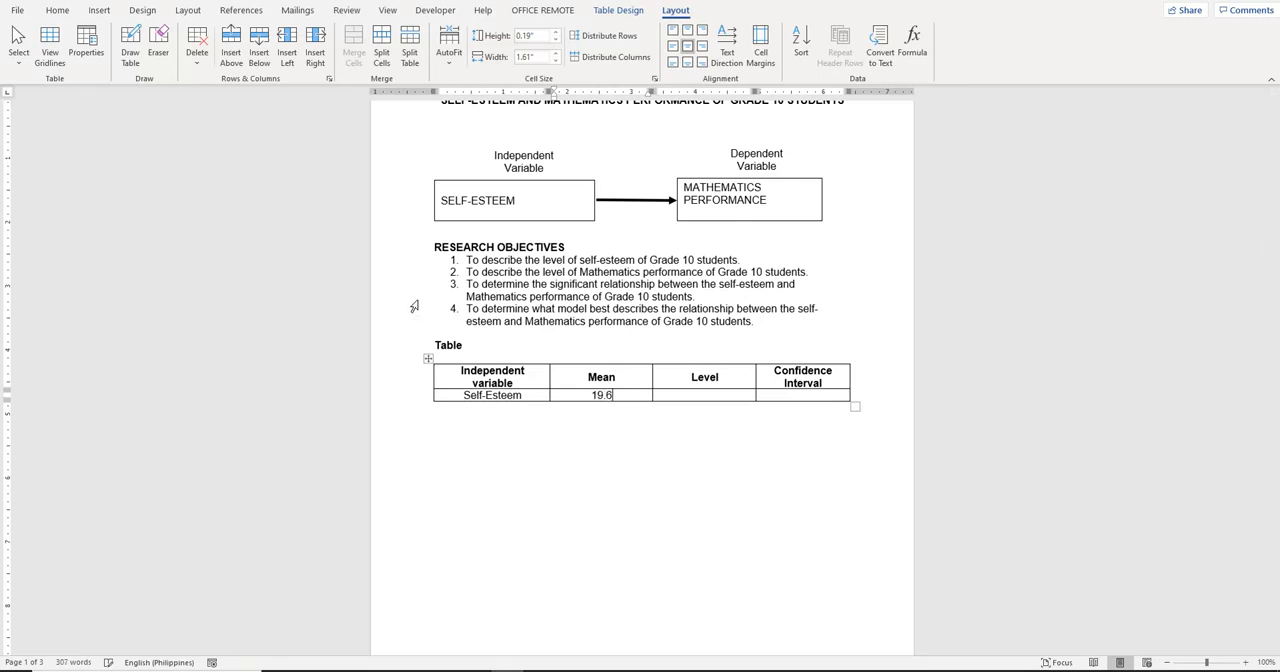
key("BackSpace")
type("90")
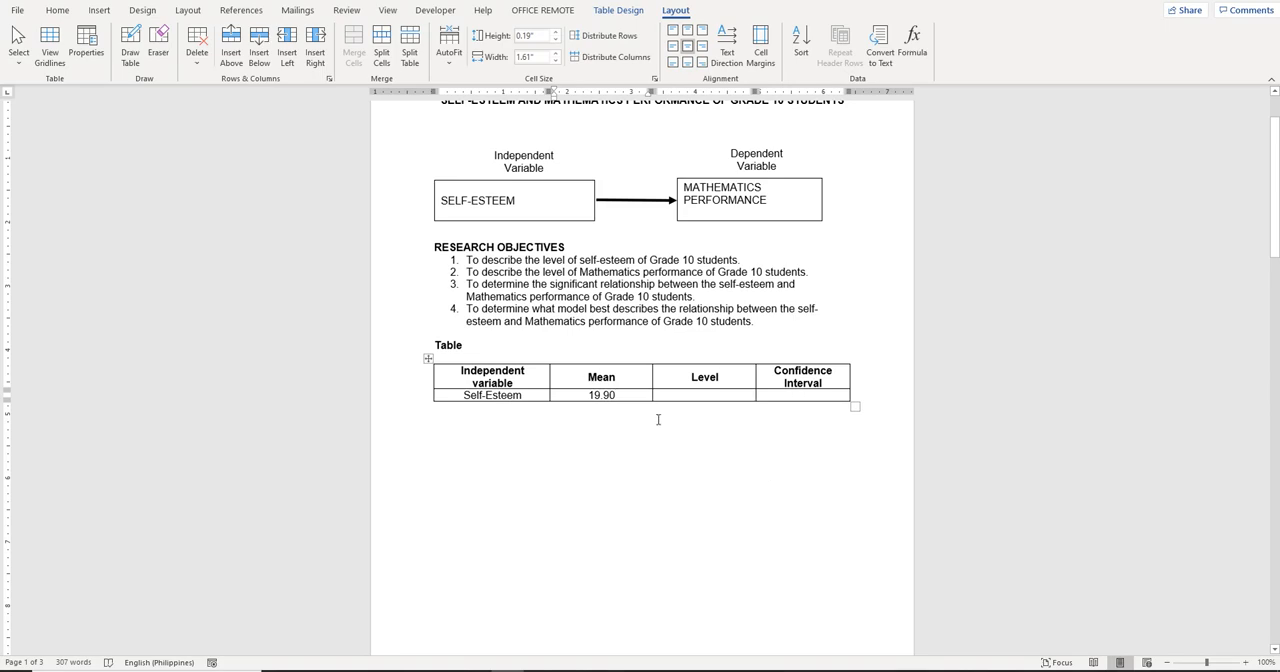
Check the mean against the self-esteem parameter ranges and enter "High" in the Level cell
scroll(667, 418, "down", 2)
scroll(667, 418, "down", 8)
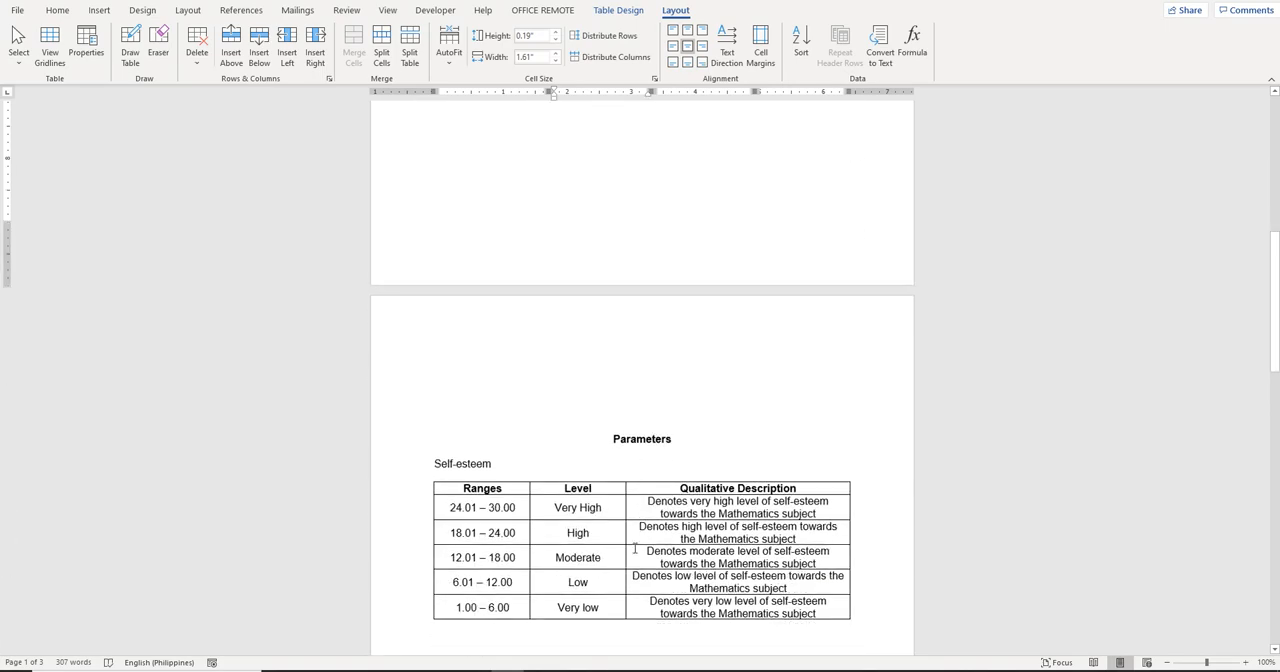
scroll(800, 430, "up", 10)
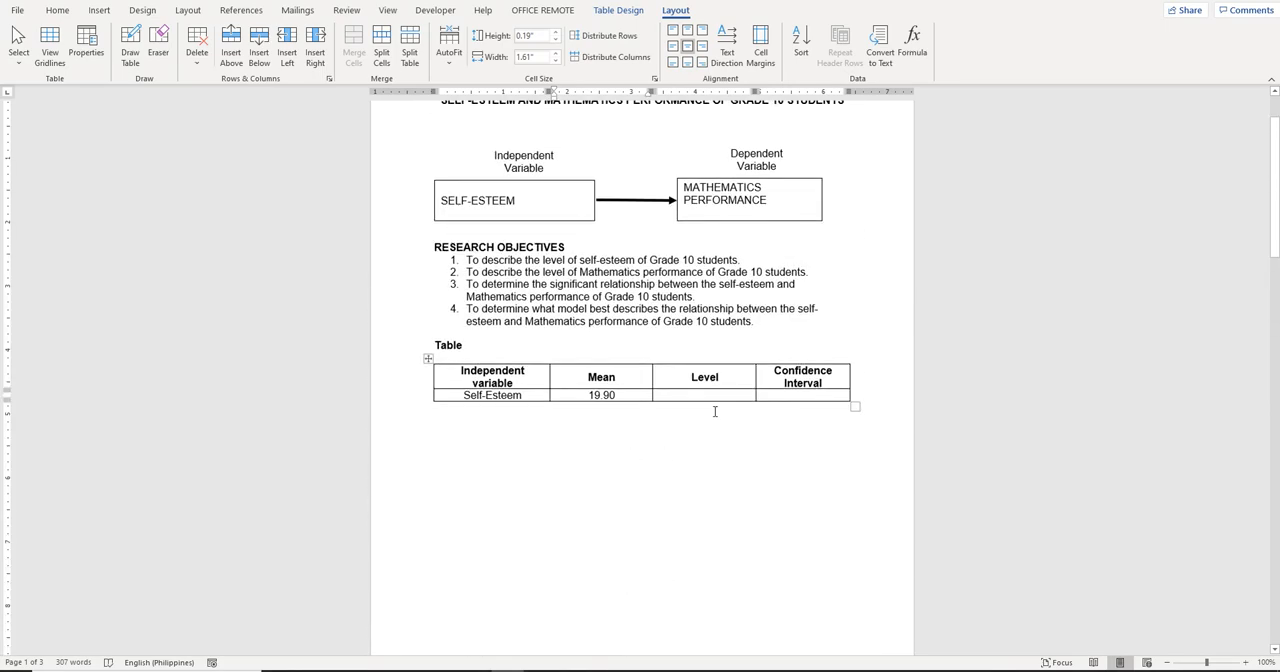
left_click(713, 396)
type("High")
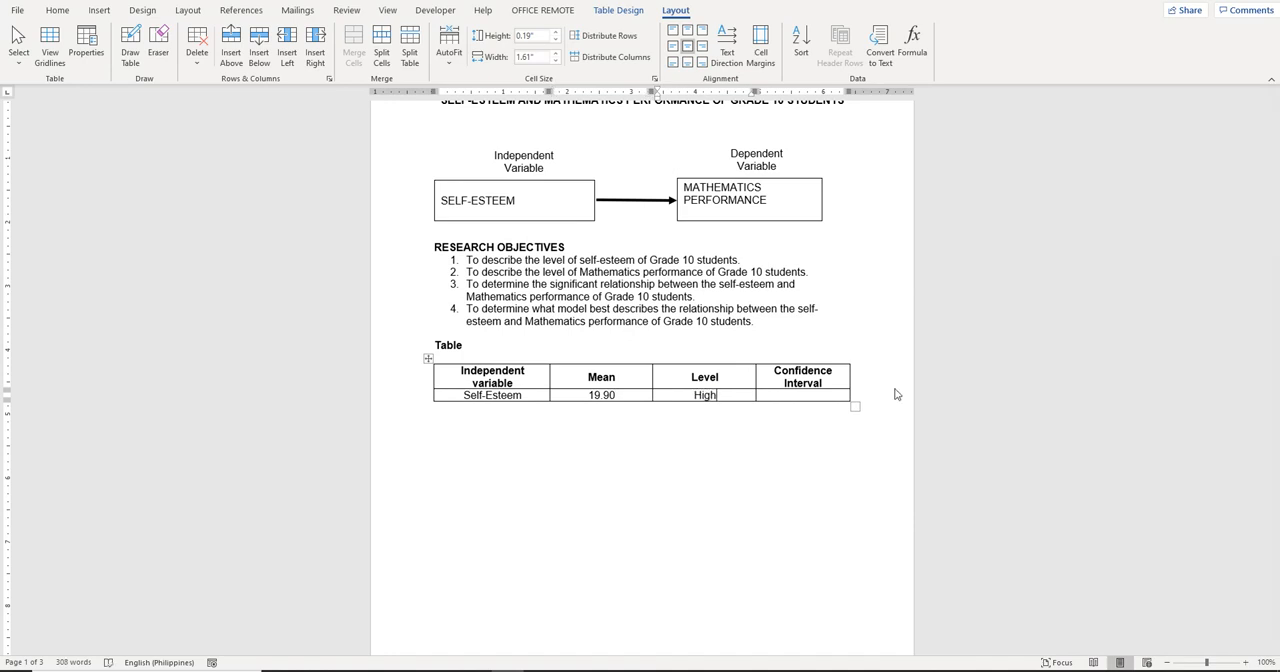
Restore the Excel and Word windows to a smaller size and place them side by side
key("alt+Tab")
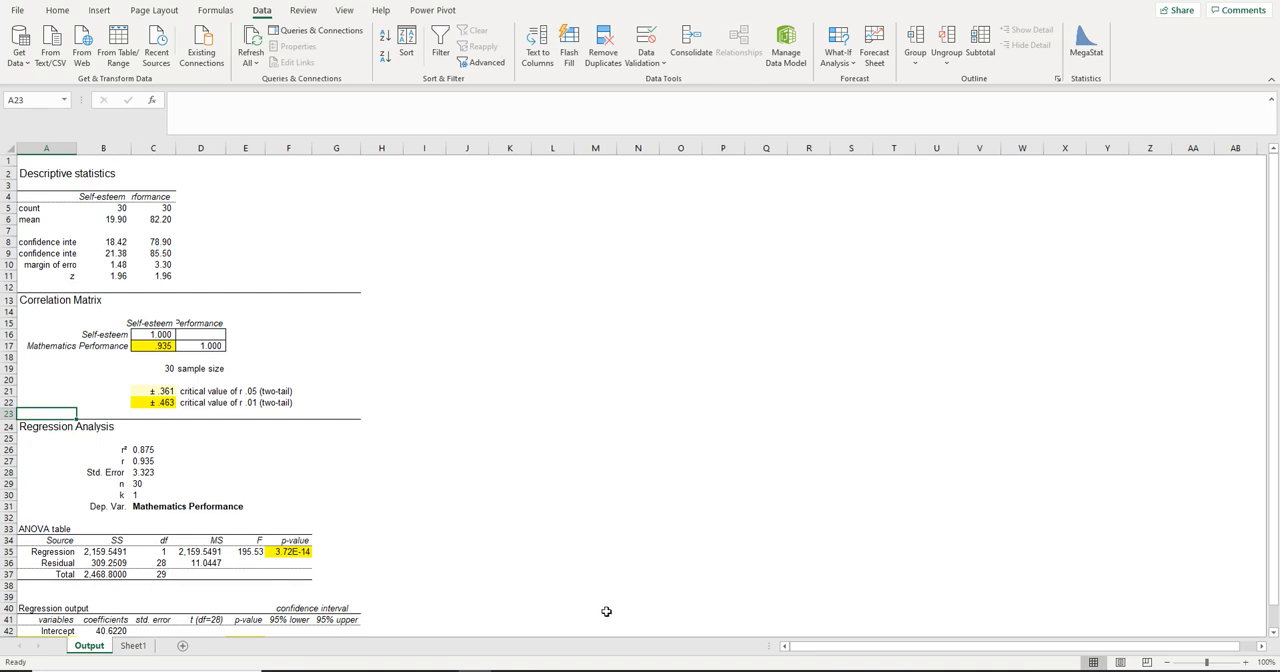
left_click(1232, 0)
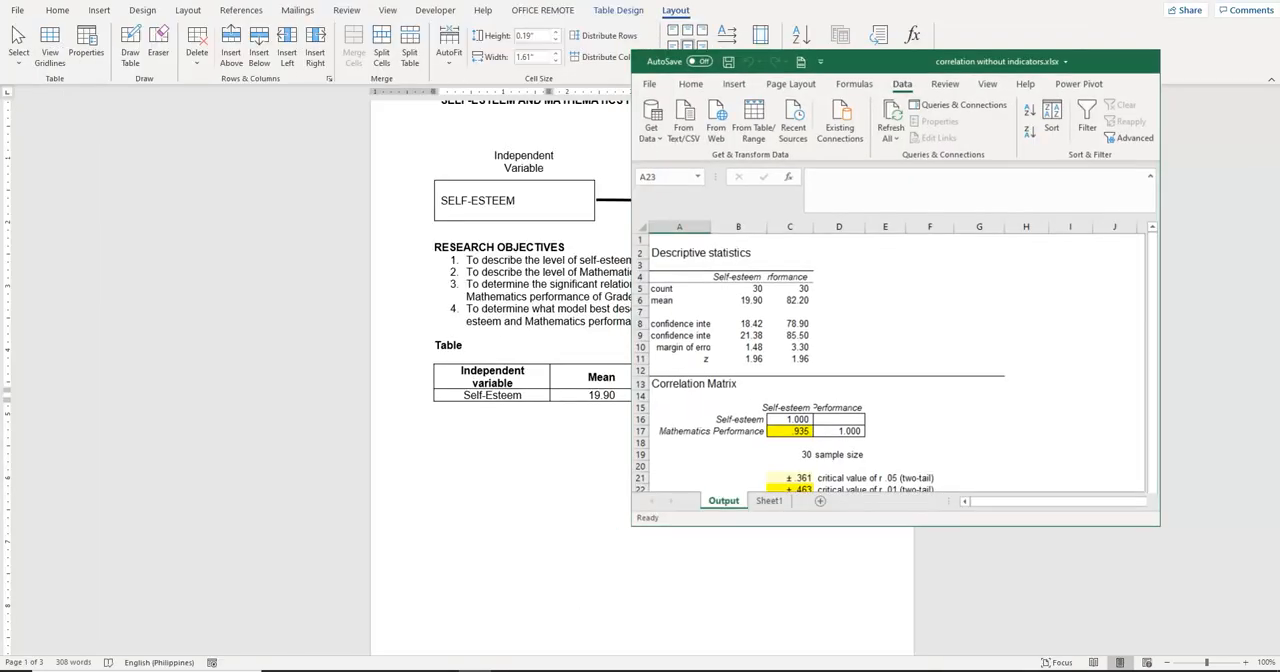
left_click(1232, 0)
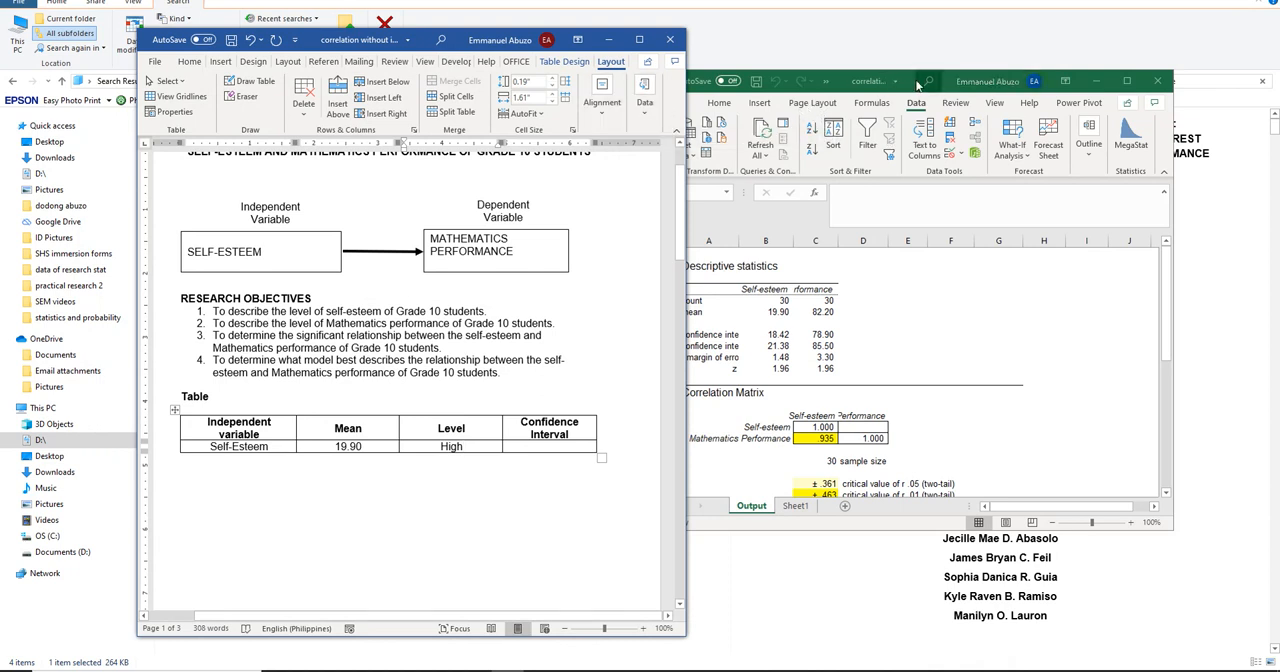
left_click_drag(918, 82, 966, 72)
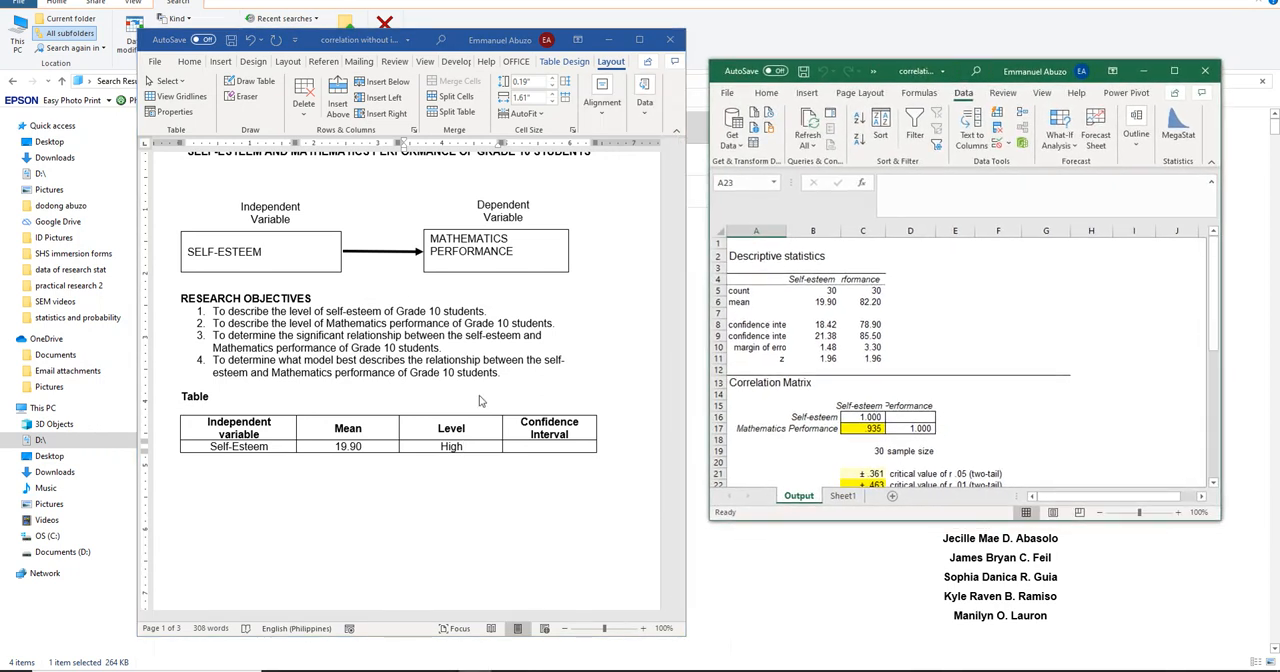
Enter 18.42 – 21.38 as the confidence interval for Self-Esteem in the Word table
left_click(525, 447)
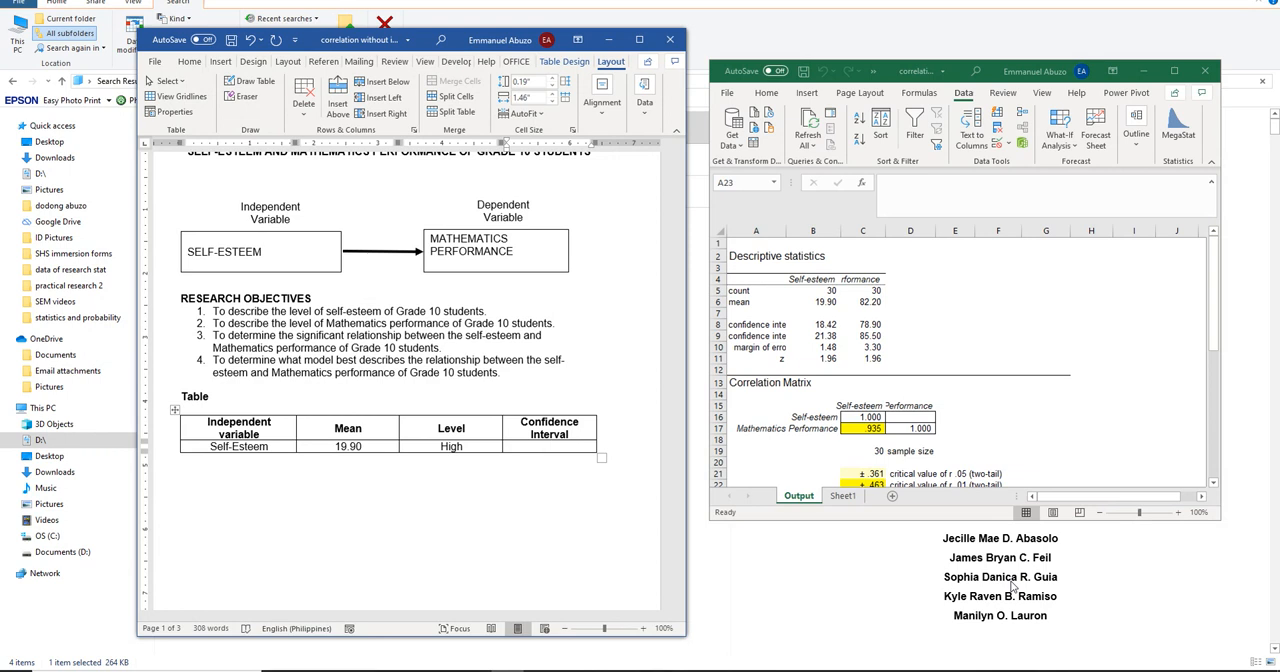
type("18.42")
type(" -")
type(" 21.38")
left_click(364, 452)
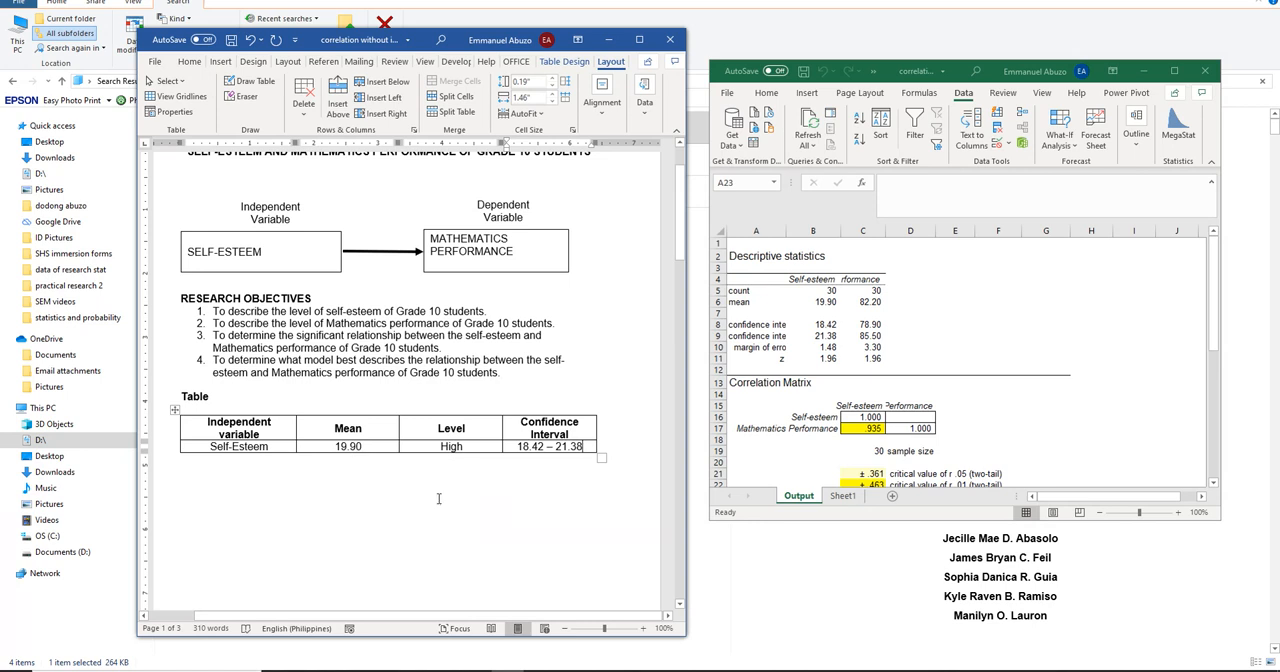
Insert a second table with four columns and two rows below the self-esteem table
left_click(193, 494)
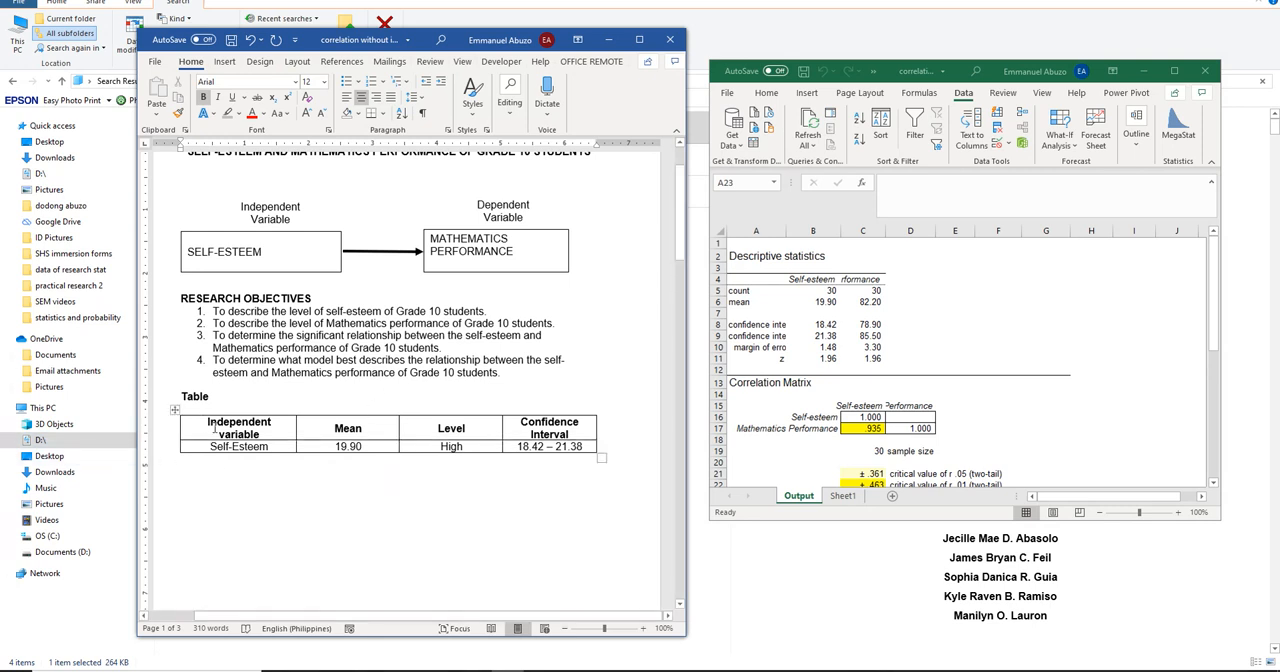
left_click(224, 62)
left_click(190, 95)
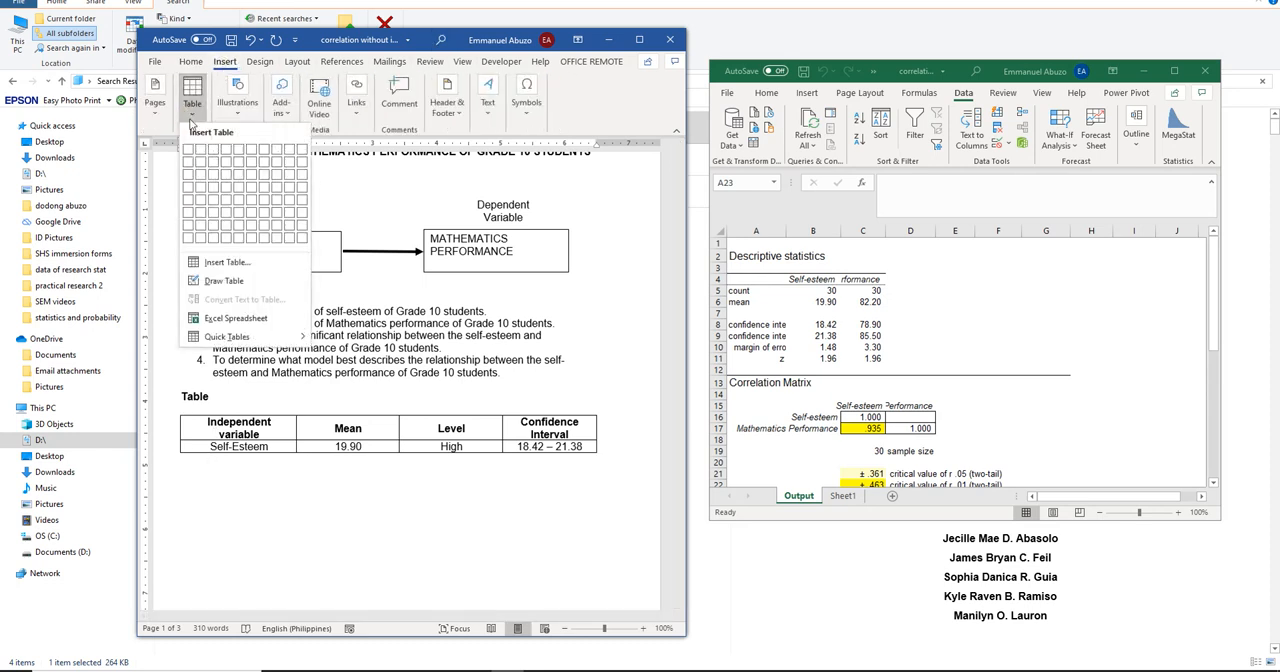
left_click(226, 167)
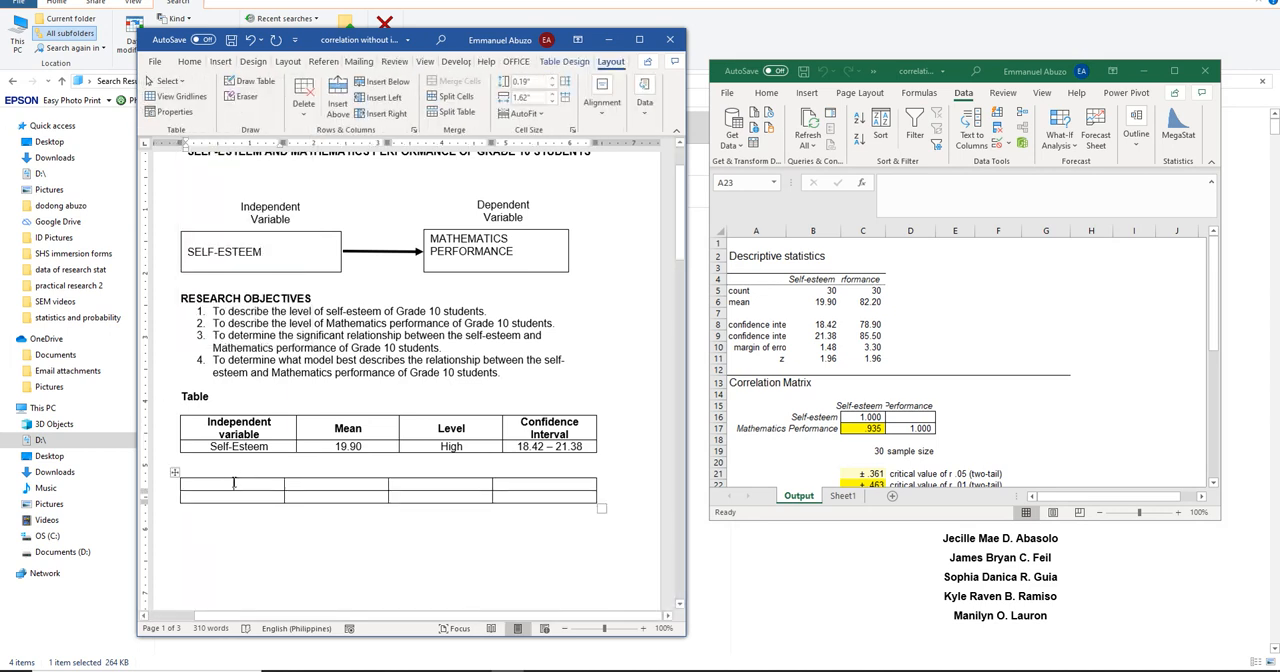
Centre the text in the header row and the second row of the new four-column table
left_click_drag(234, 483, 523, 488)
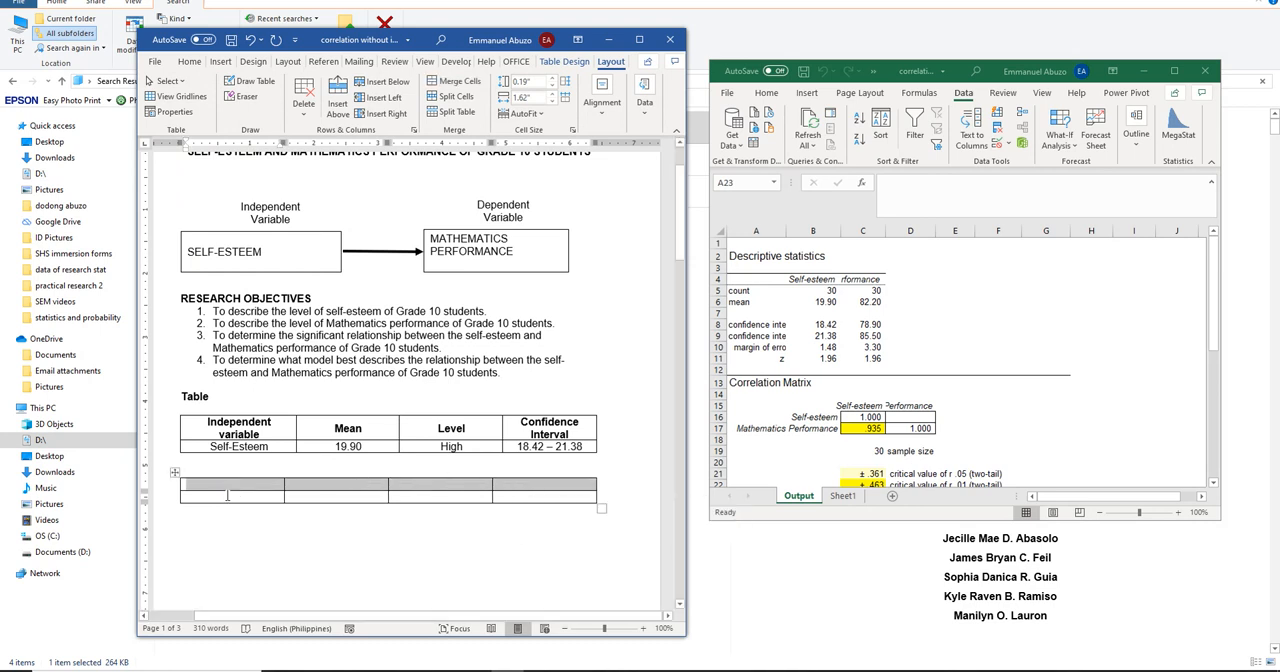
left_click(227, 496)
left_click_drag(229, 497, 502, 494)
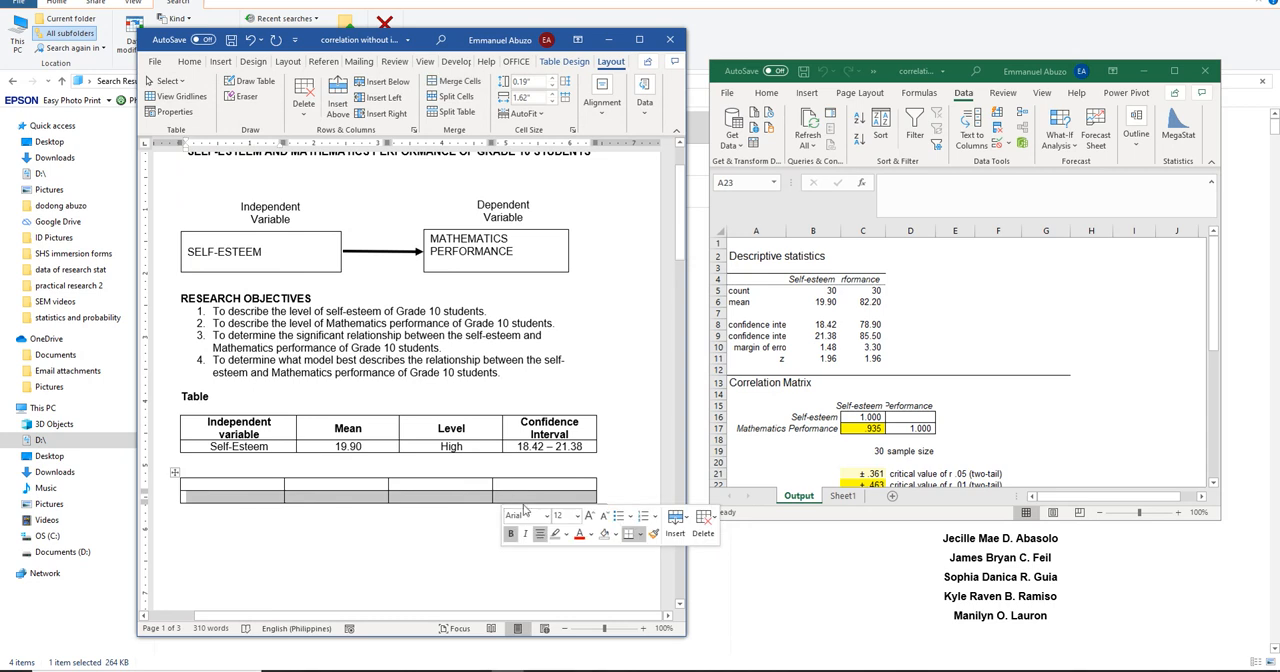
Enter "Dependent Variable" as the first column header of the second table
left_click(239, 482)
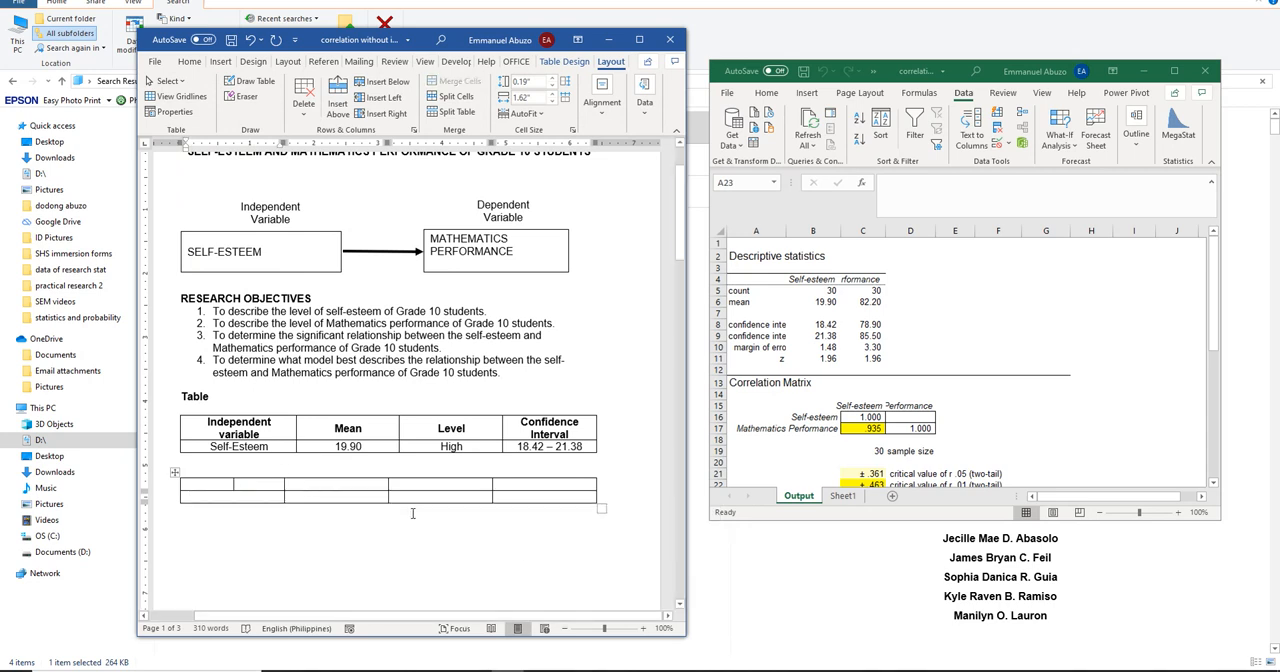
type("Dependent")
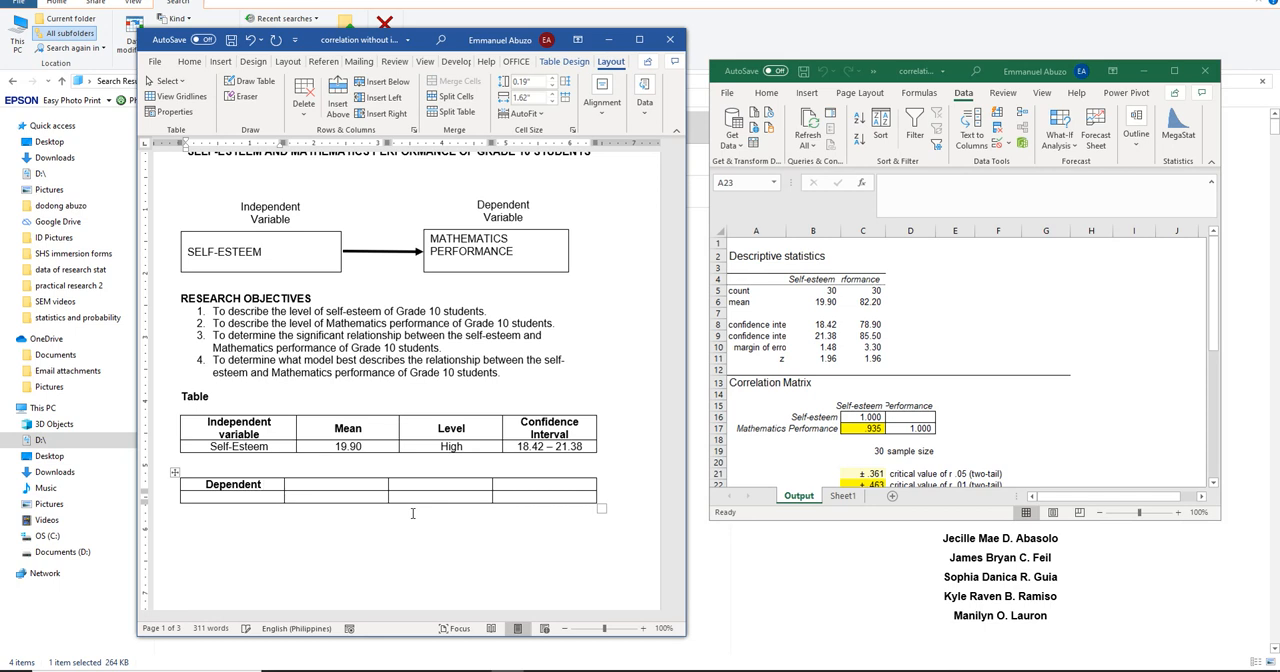
type(" Variable")
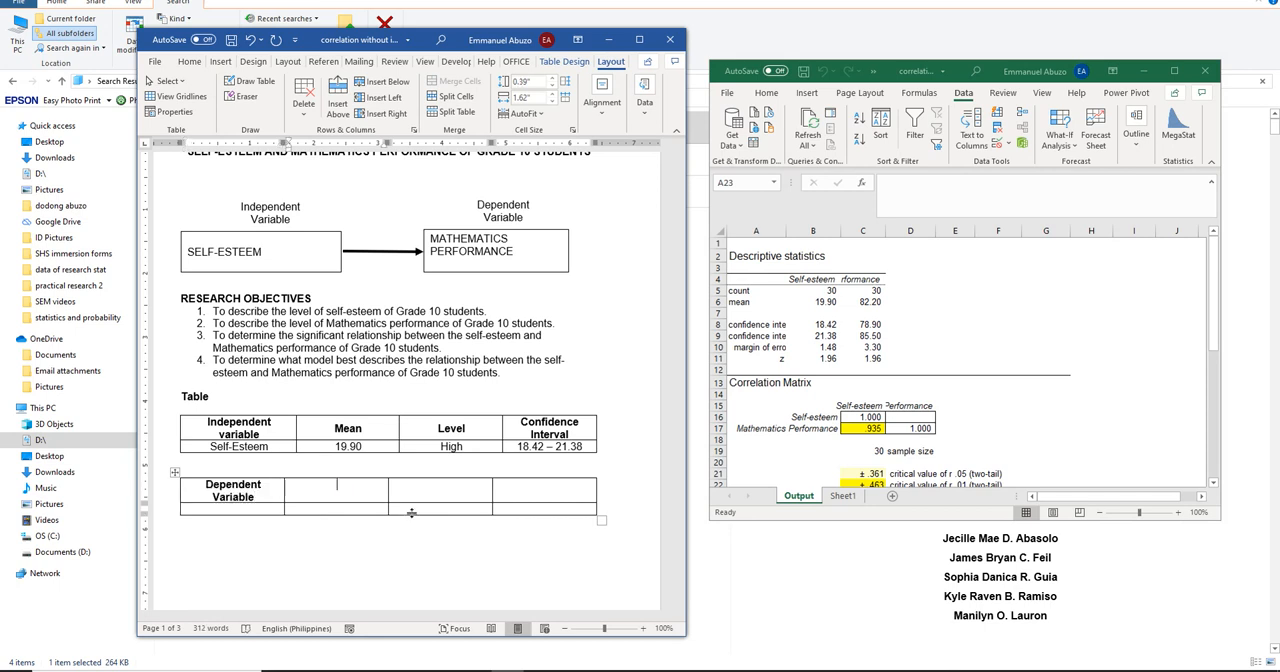
type("Mean")
Enter "Mean", "Level" and "Confidence Interva" as the remaining column headers of the second table
key("Tab")
type("Level")
key("Tab")
type("co")
key("BackSpace")
key("BackSpace")
type("Confidence")
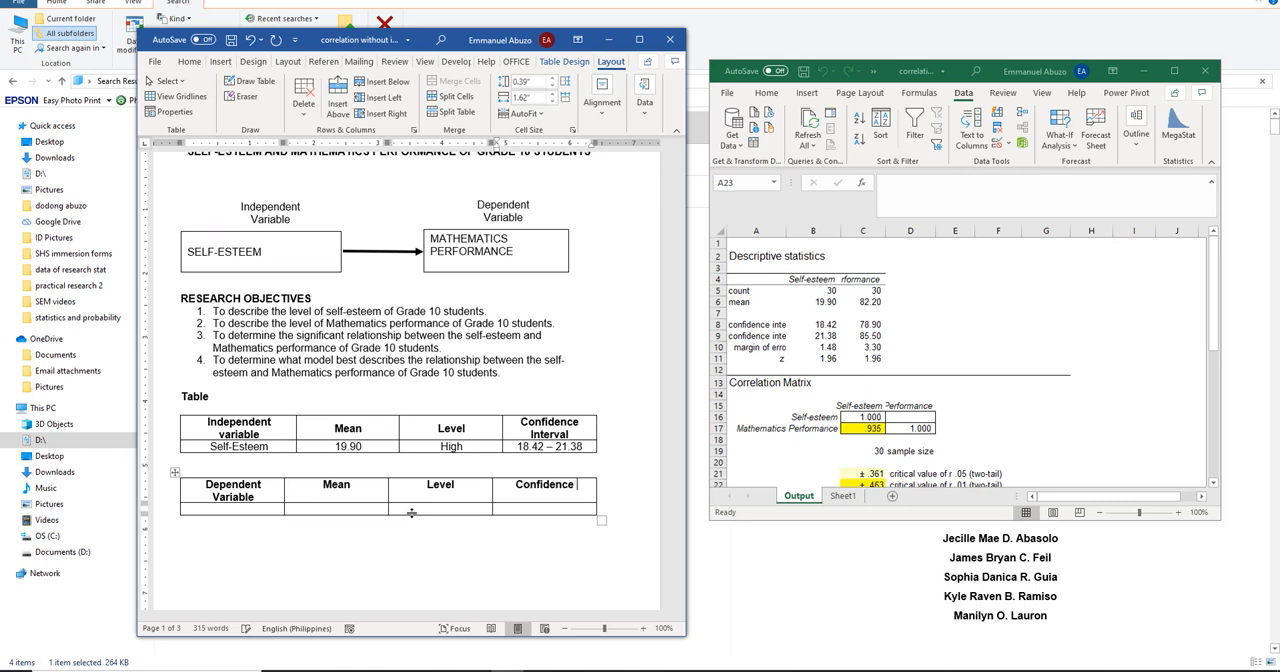
type(" Interva")
Centre the text horizontally and vertically in all cells of the Dependent Variable table
left_click(175, 473)
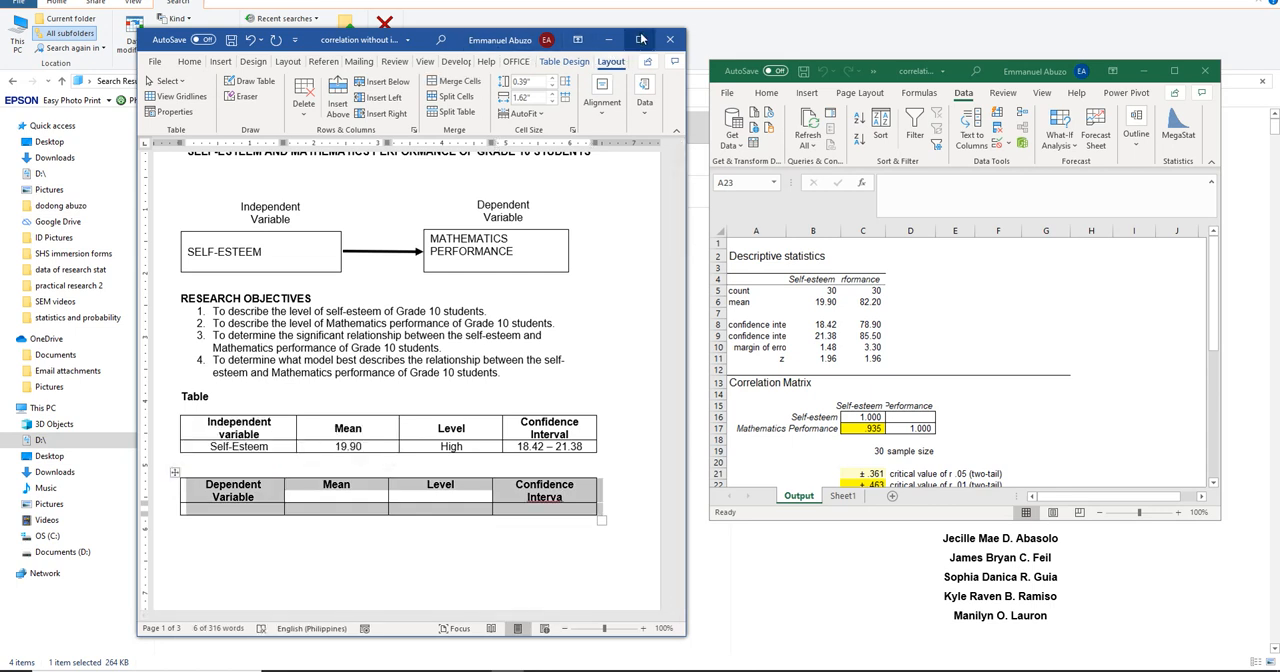
left_click(605, 112)
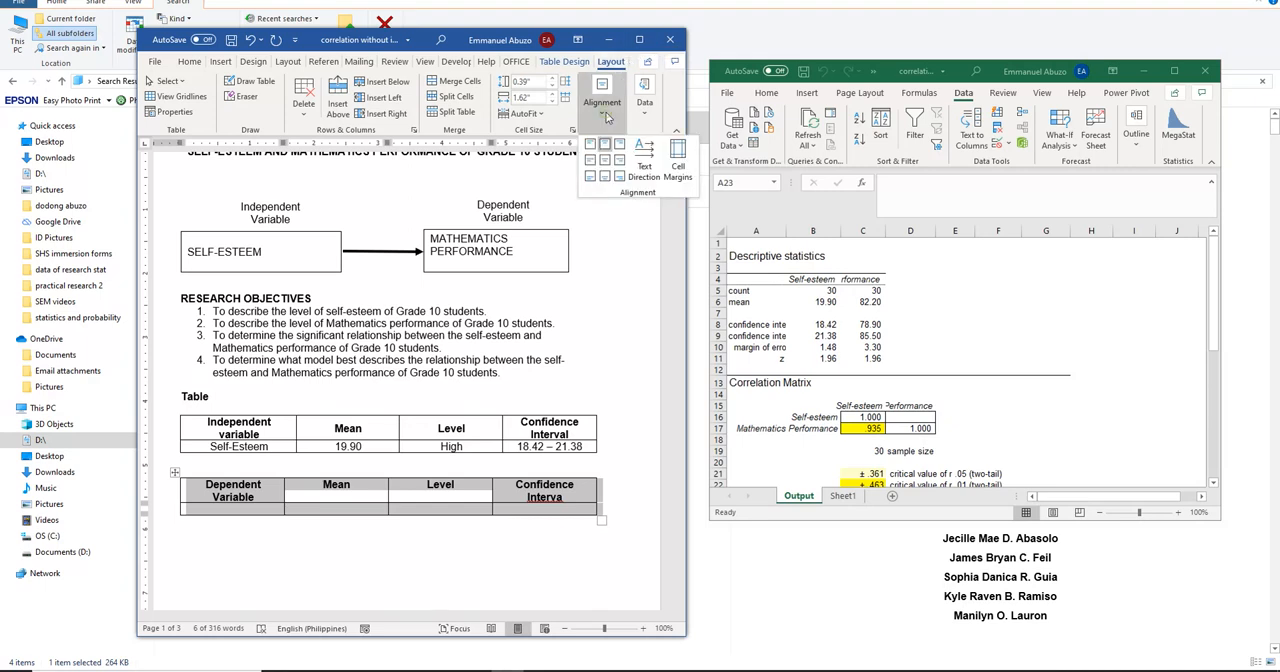
left_click(605, 160)
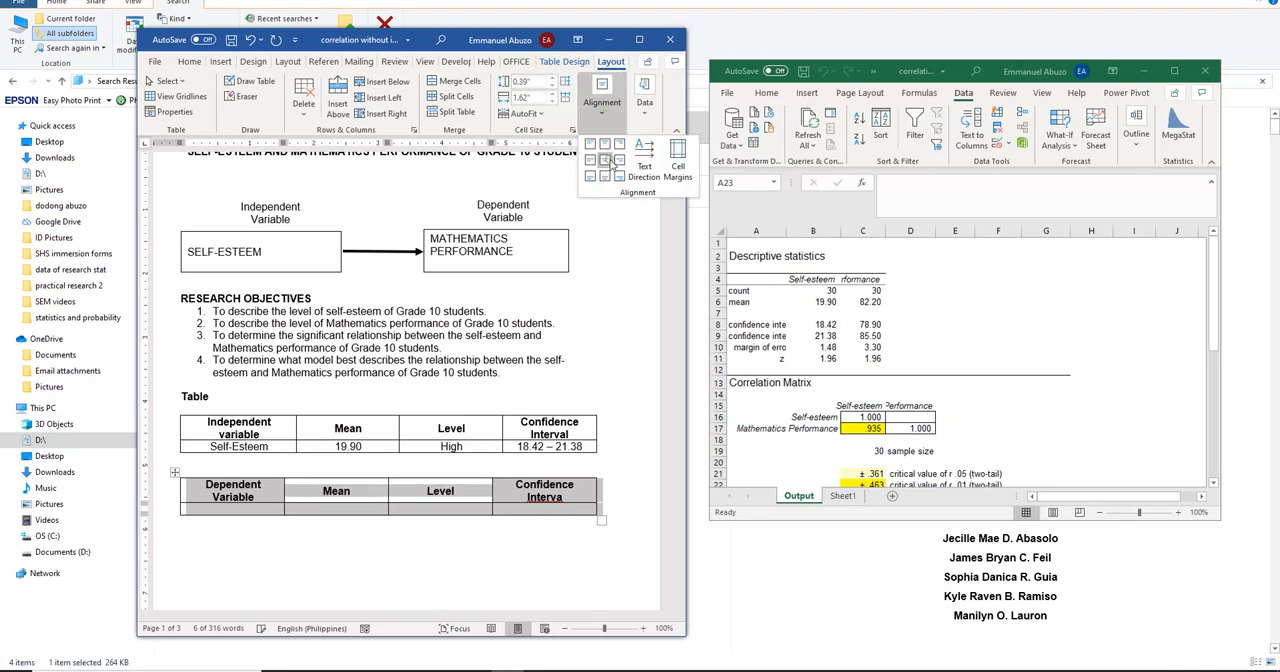
Enter "Mathematics Performance" and its mean of 82.20 in the second row of the Dependent Variable table
left_click(257, 508)
left_click(250, 514)
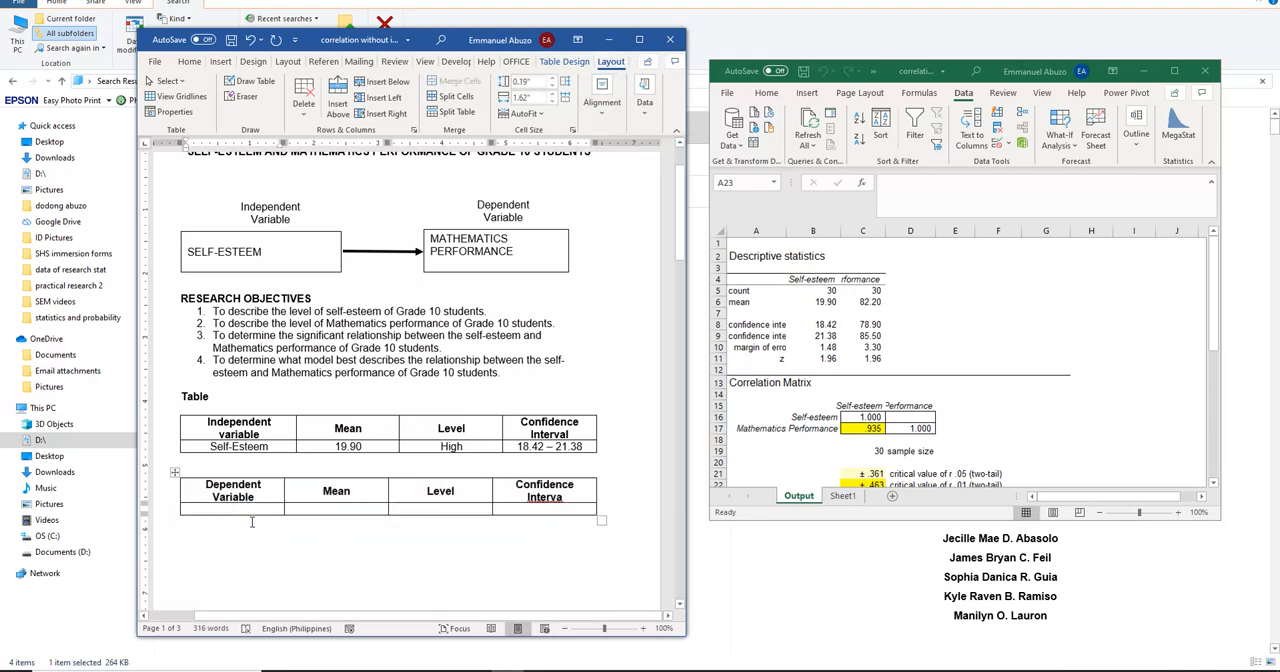
type("Mathematics")
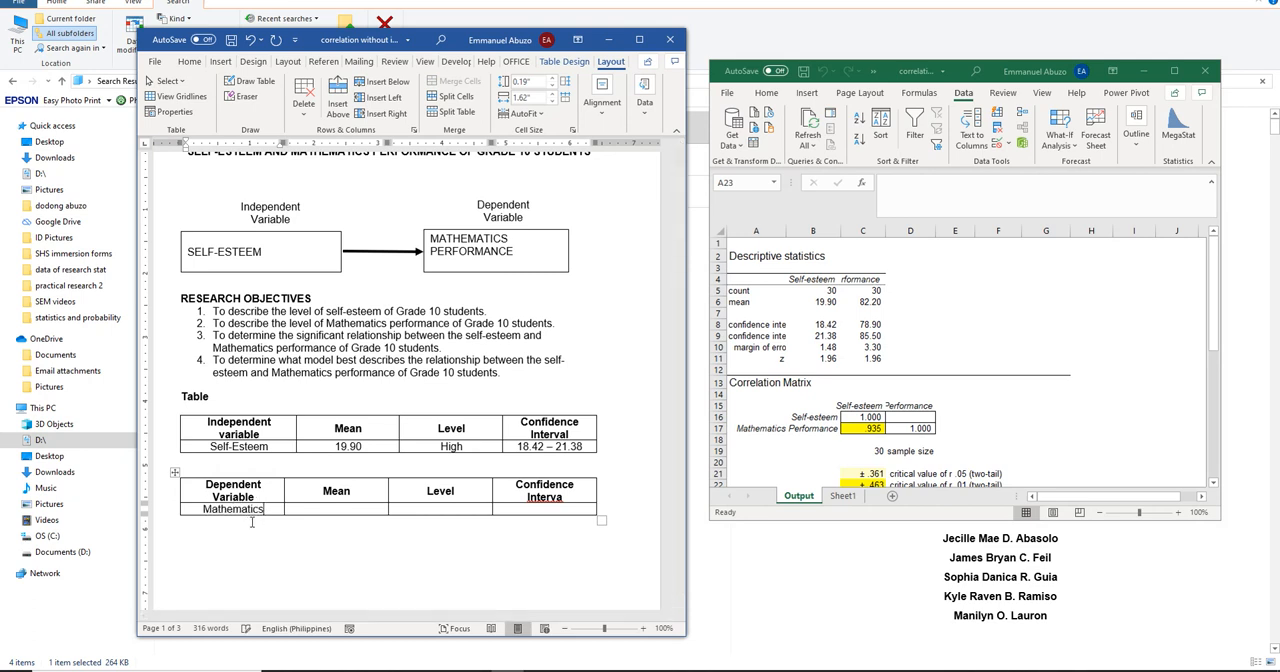
type(" Performanc")
type("e")
key("Tab")
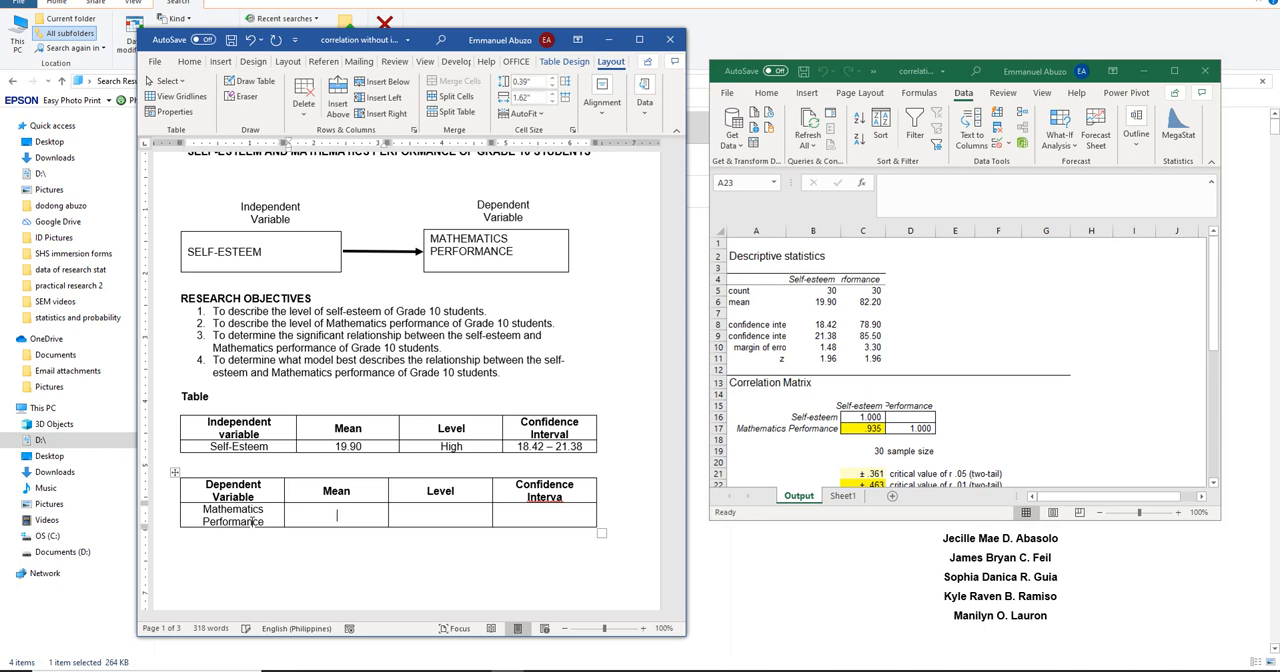
type("82.20")
key("Tab")
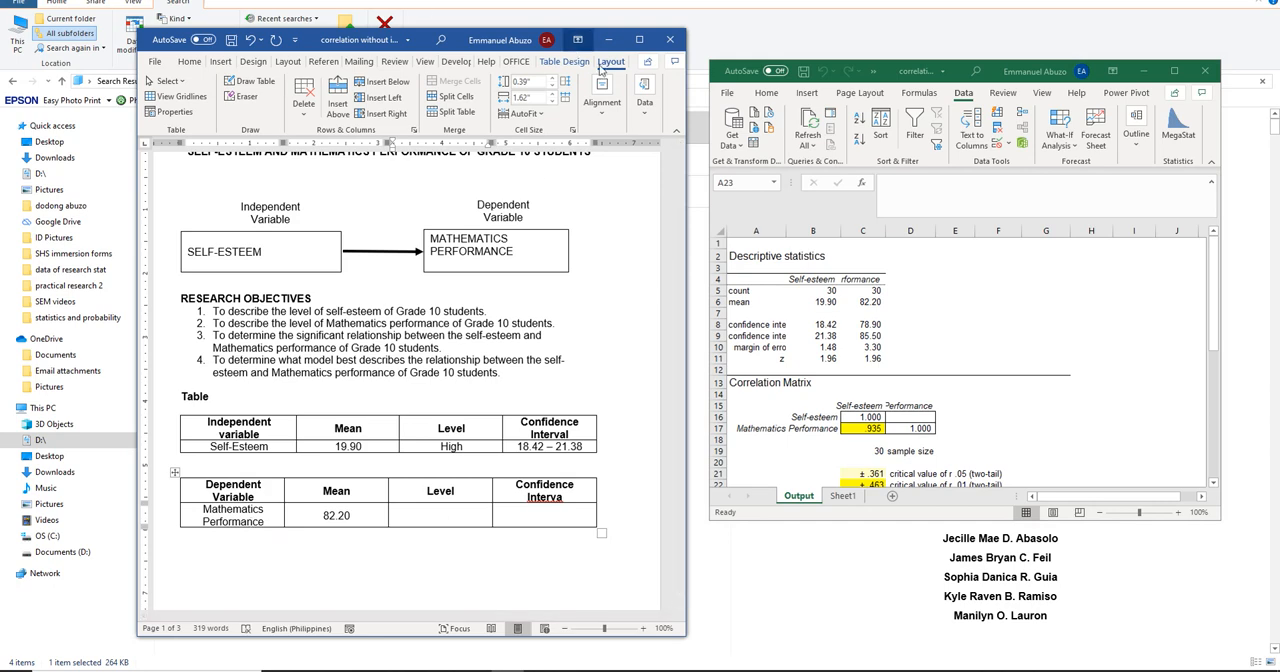
Maximize the document and delete the blank lines above the Parameters heading on the second page
left_click(639, 39)
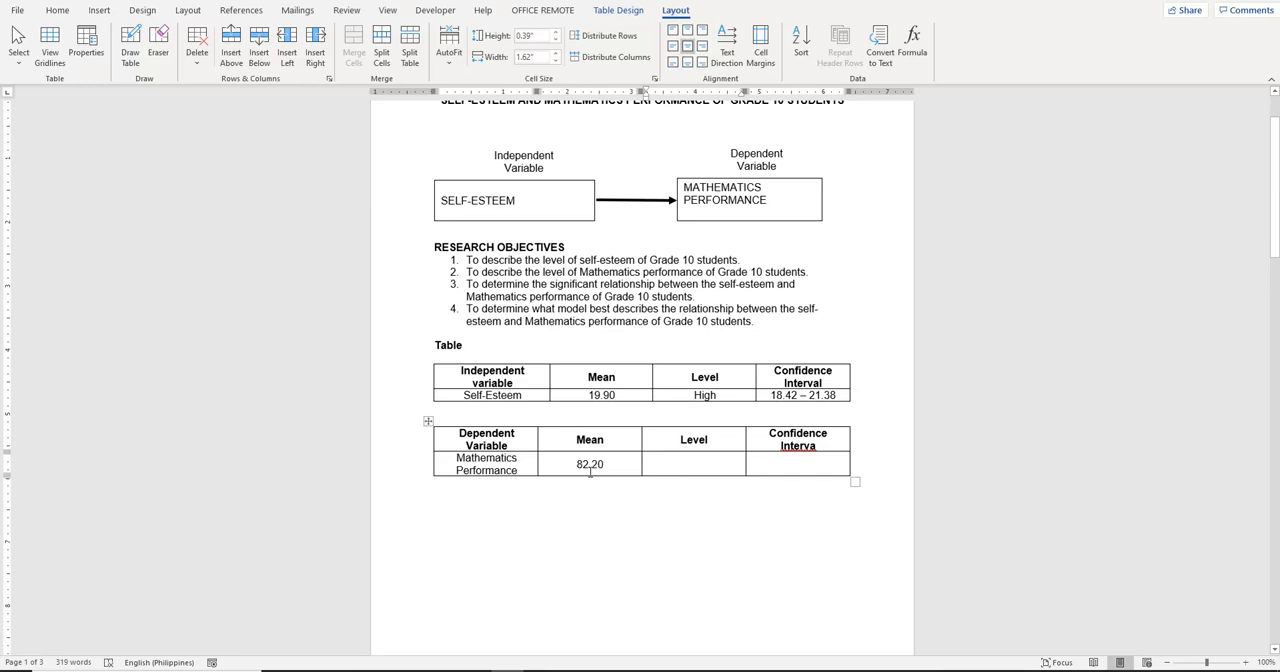
scroll(590, 470, "down", 10)
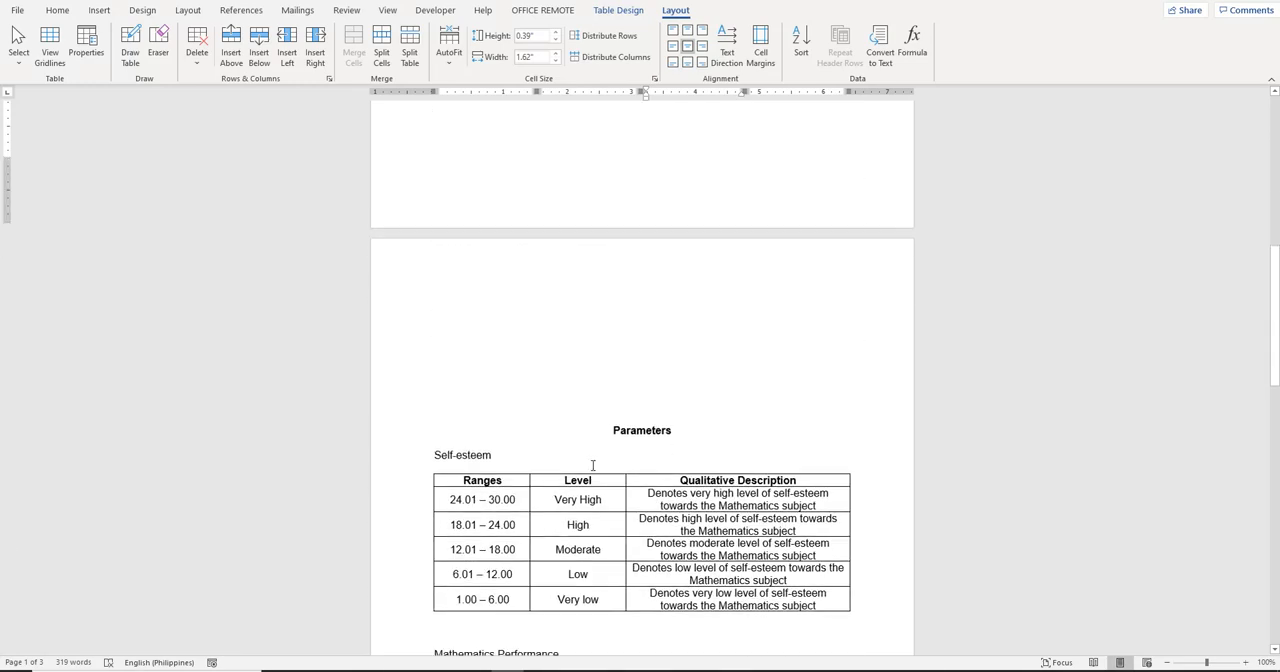
scroll(592, 467, "down", 5)
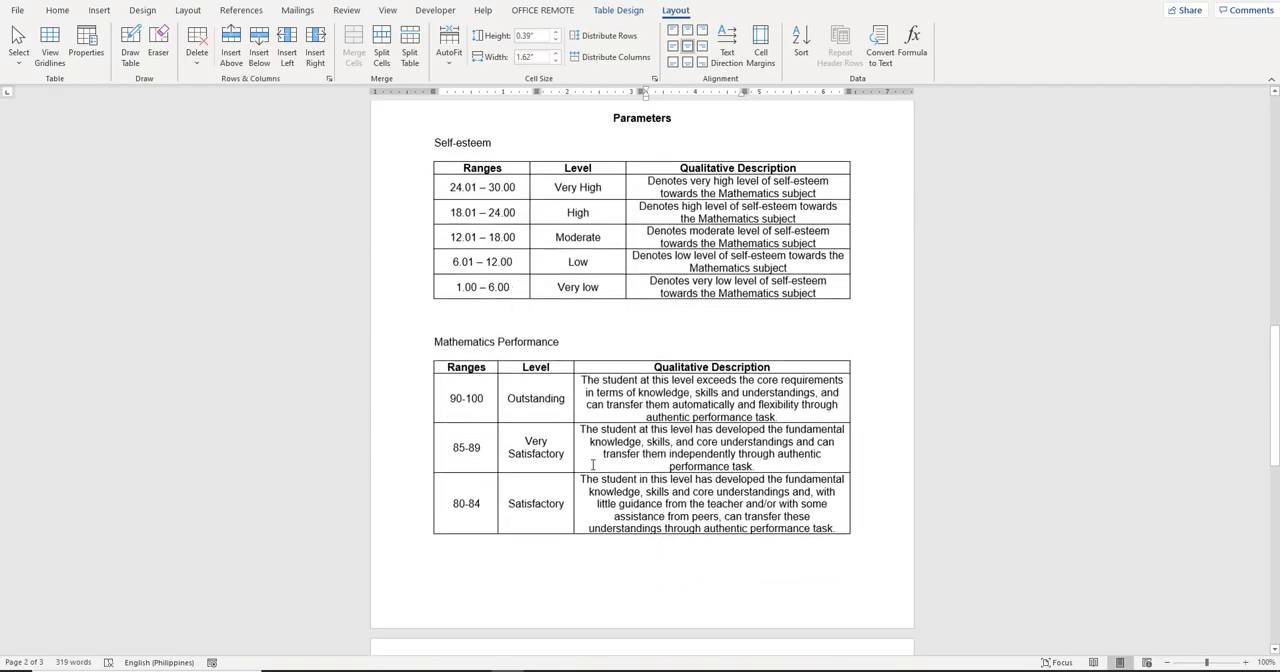
scroll(631, 405, "up", 5)
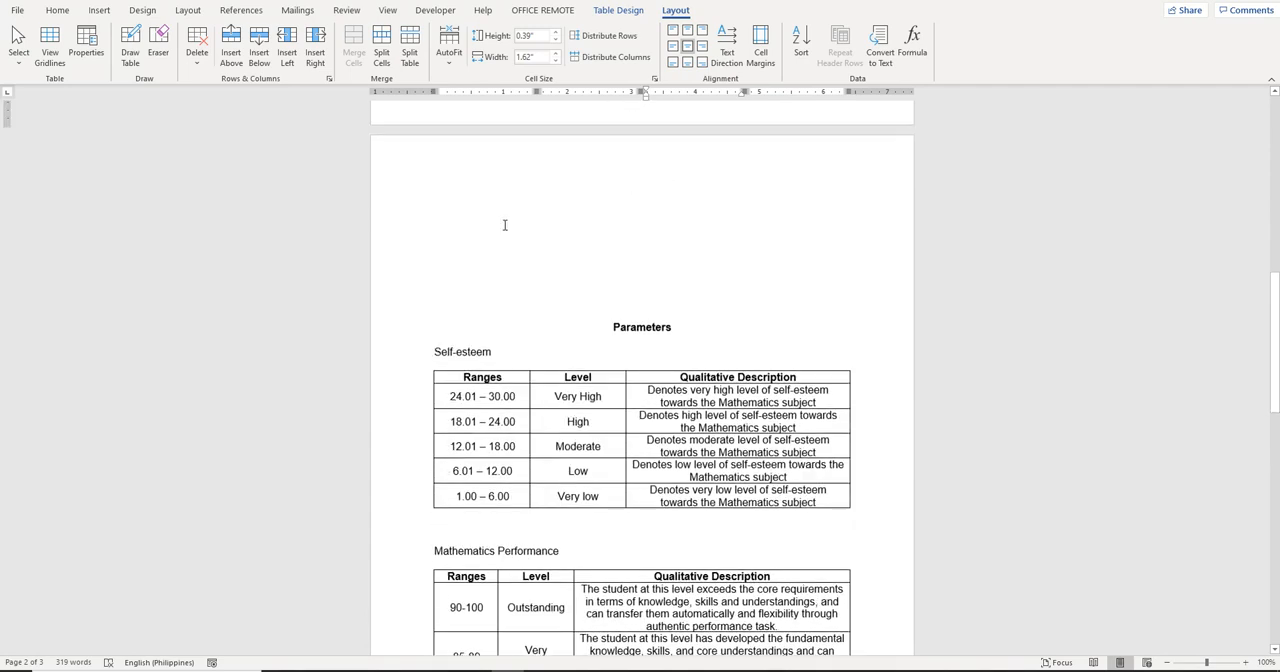
left_click(424, 164)
left_click_drag(425, 198, 425, 320)
key("BackSpace")
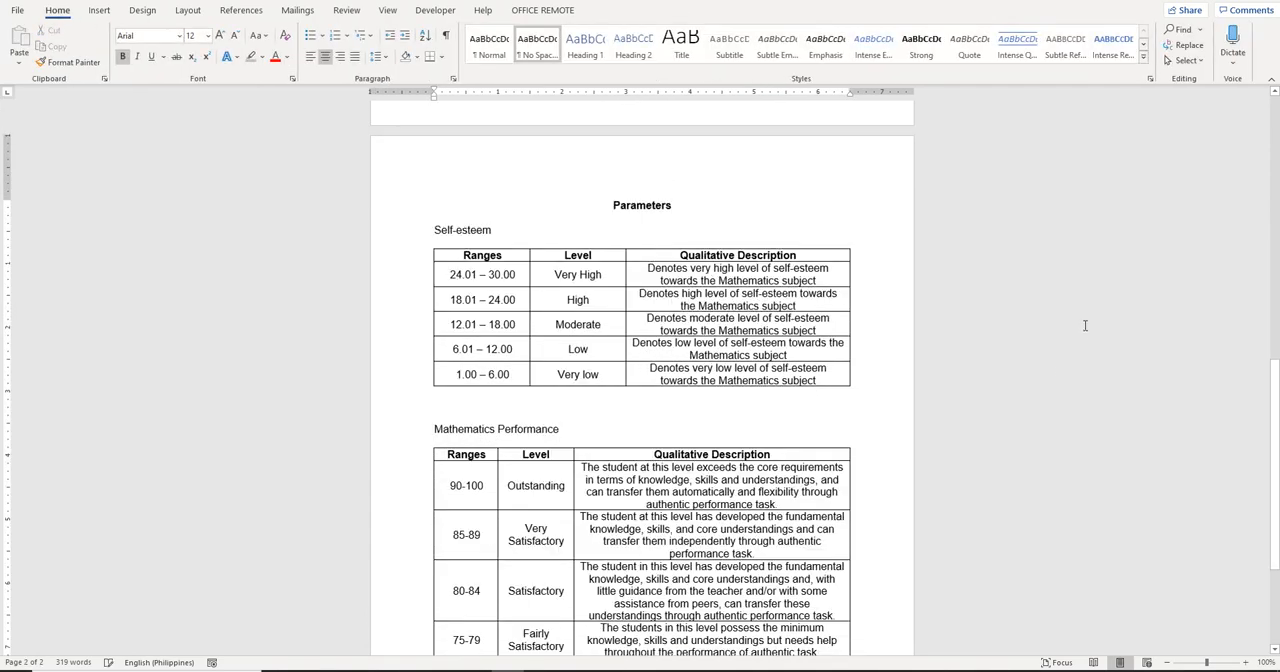
Check the Mathematics Performance ranges under Parameters and enter "Satisfactory" as the level in the Dependent Variable table
scroll(624, 376, "down", 3)
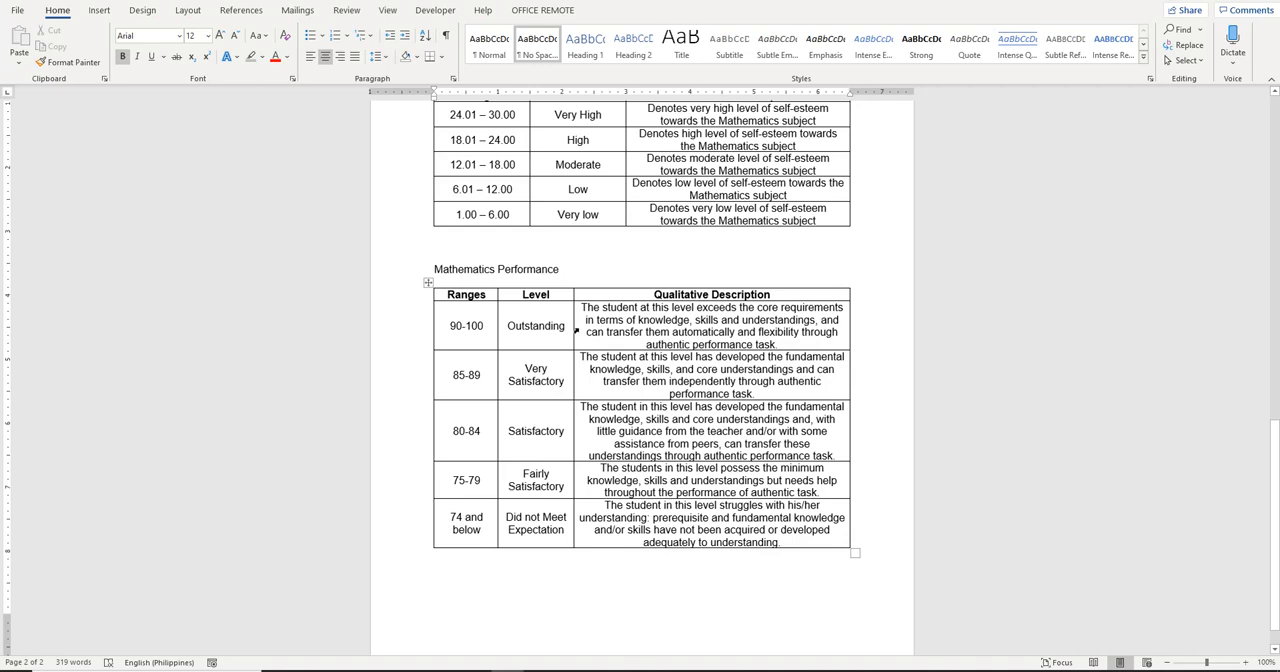
scroll(974, 373, "up", 10)
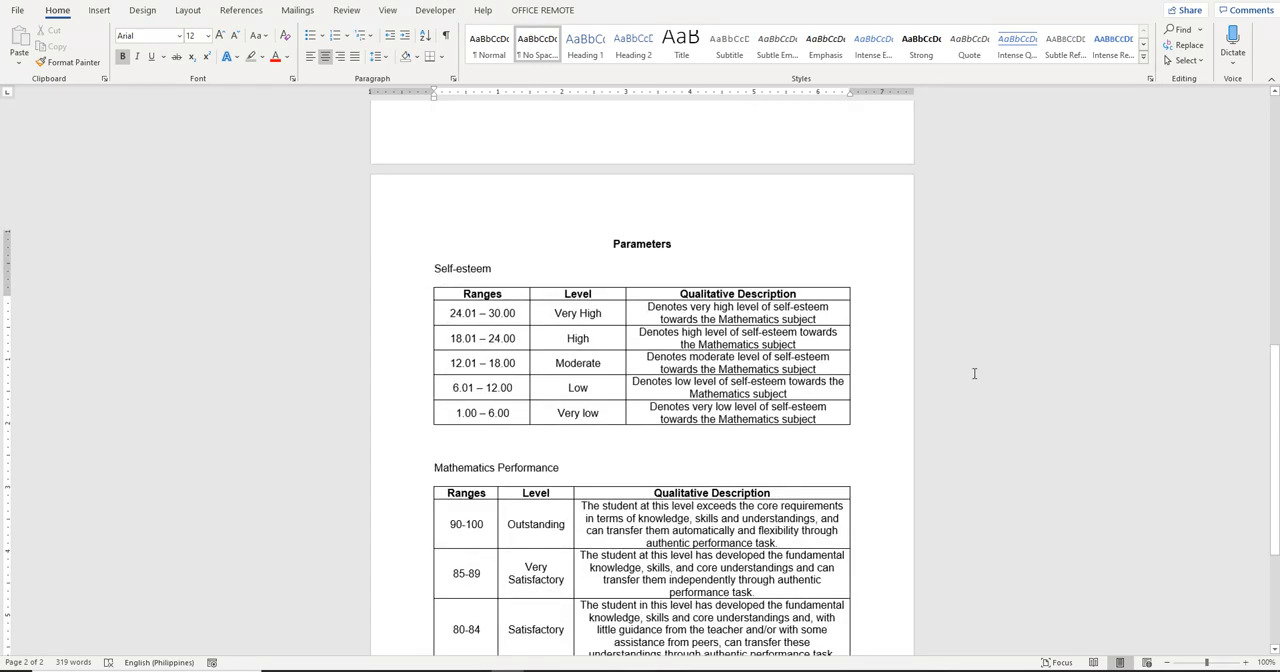
scroll(976, 372, "down", 5)
scroll(978, 372, "down", 4)
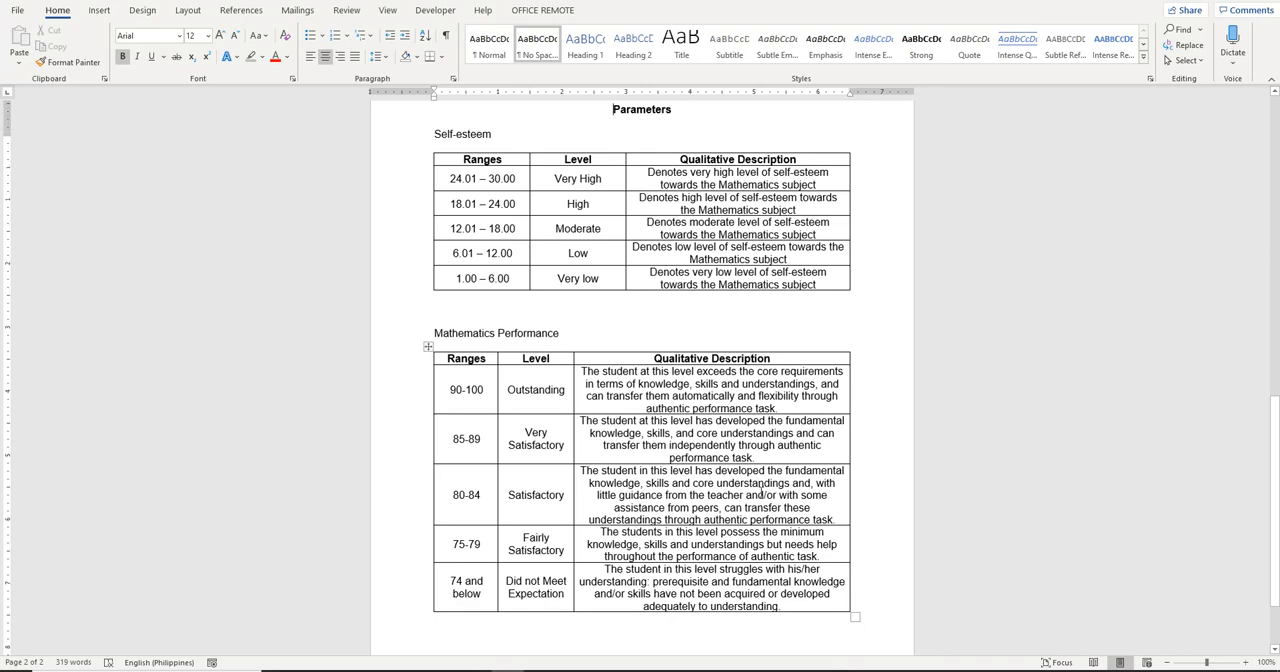
scroll(760, 492, "up", 5)
scroll(760, 492, "up", 10)
left_click(698, 432)
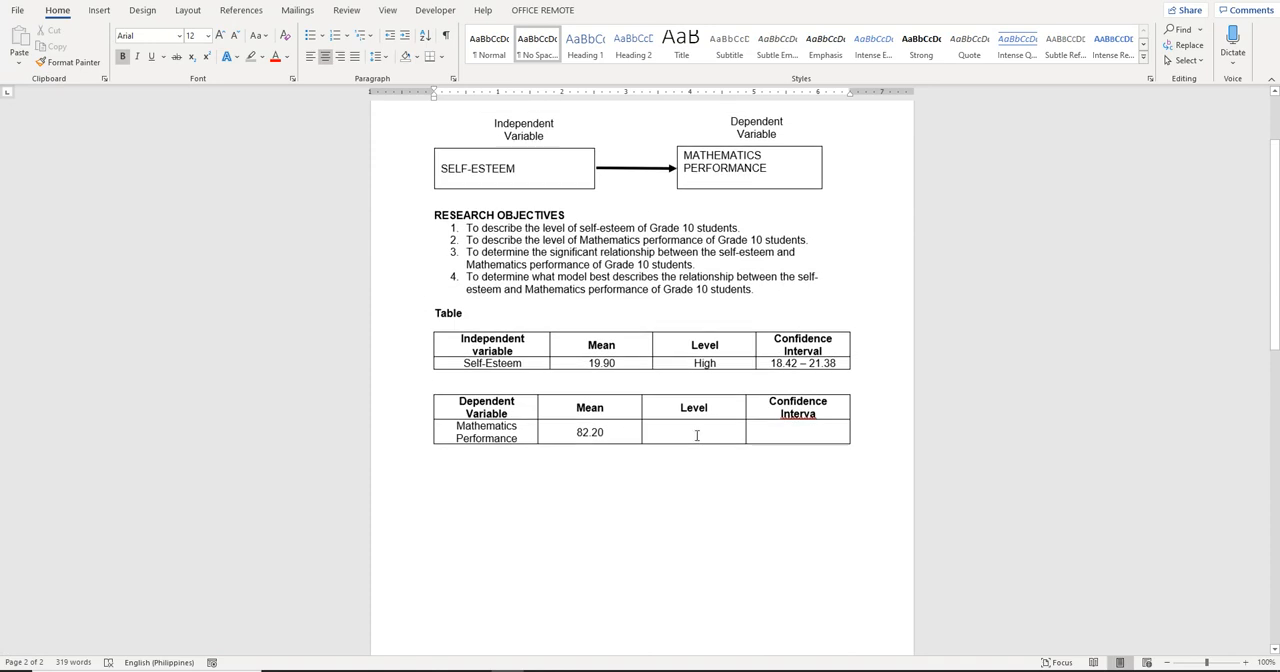
type("Sa")
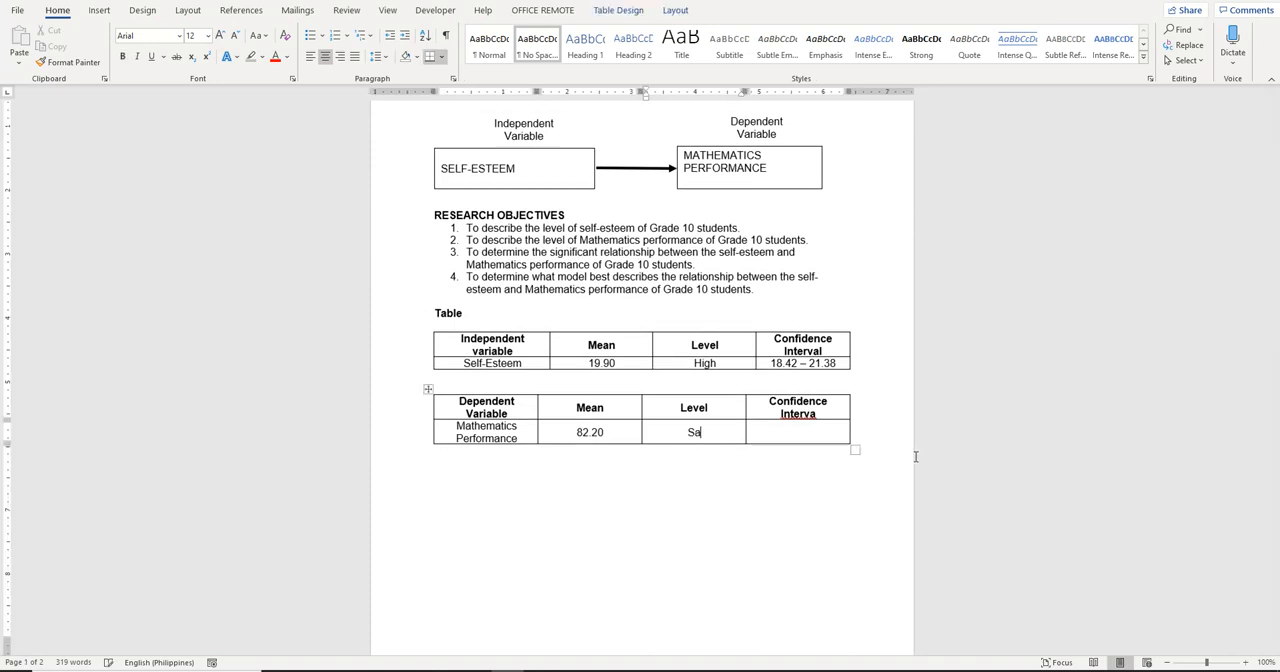
type("tisfactory")
key("Tab")
Correct the last header to "Confidence Interval" and enter 78.90 – 85.50 beneath it for Mathematics Performance, using the Excel output
left_click(845, 413)
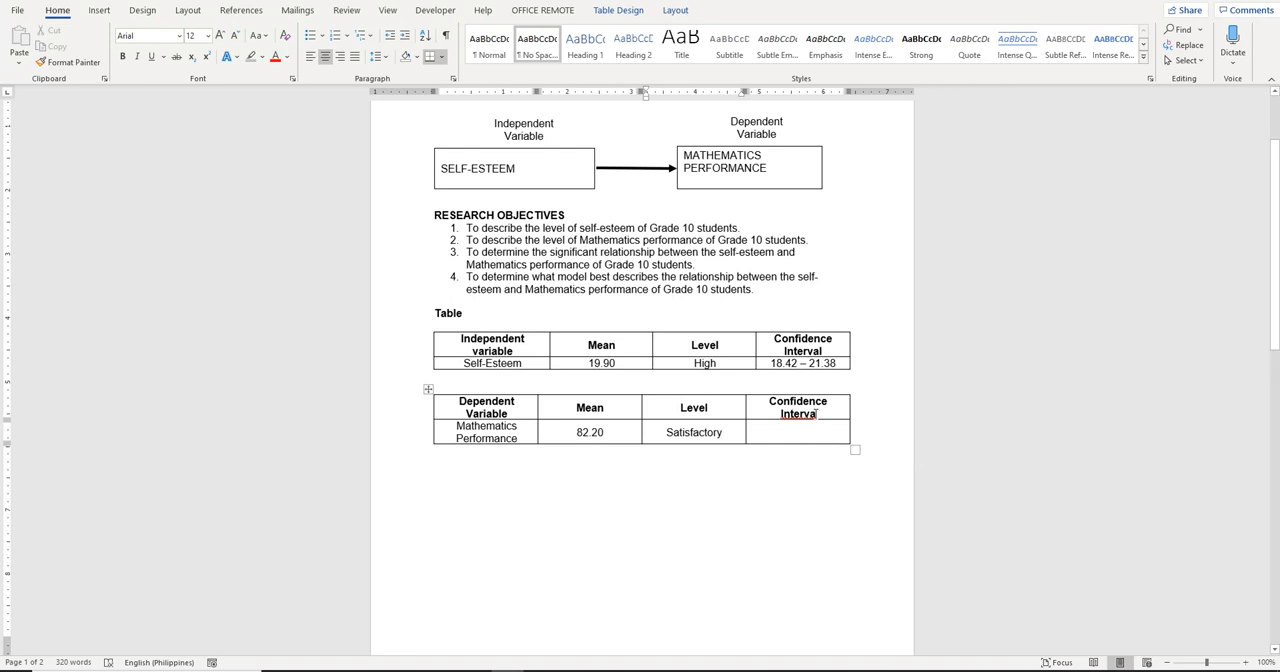
type("l")
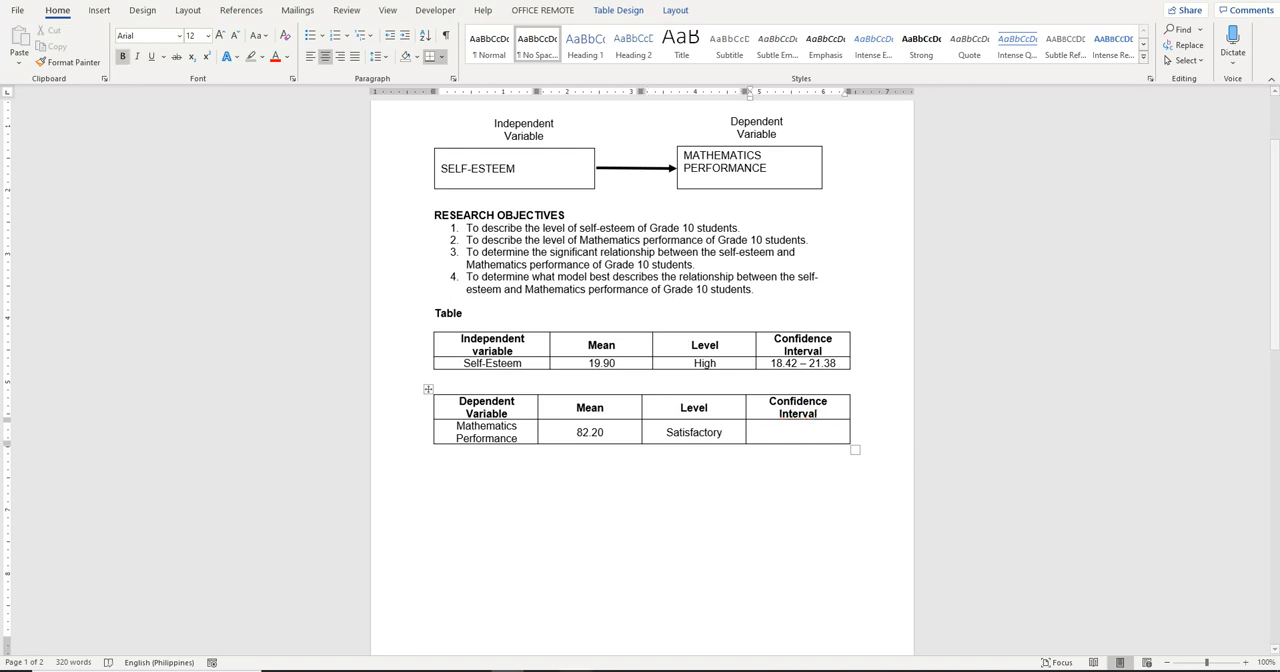
key("alt+Tab")
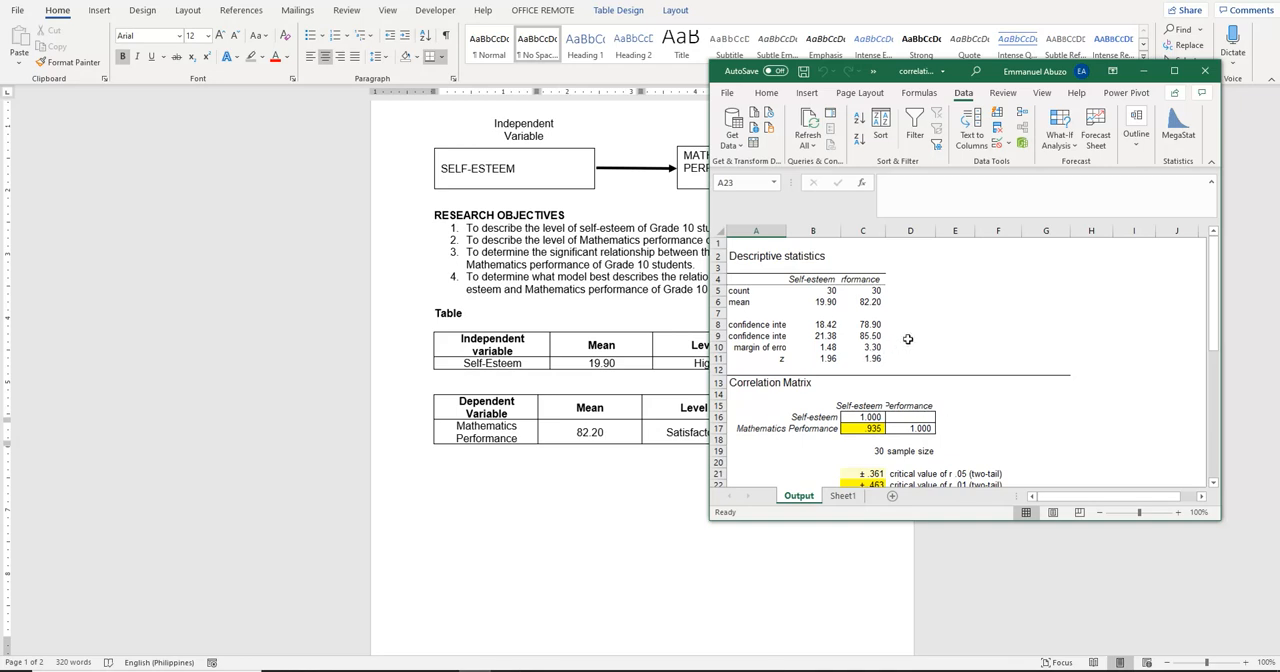
left_click(657, 477)
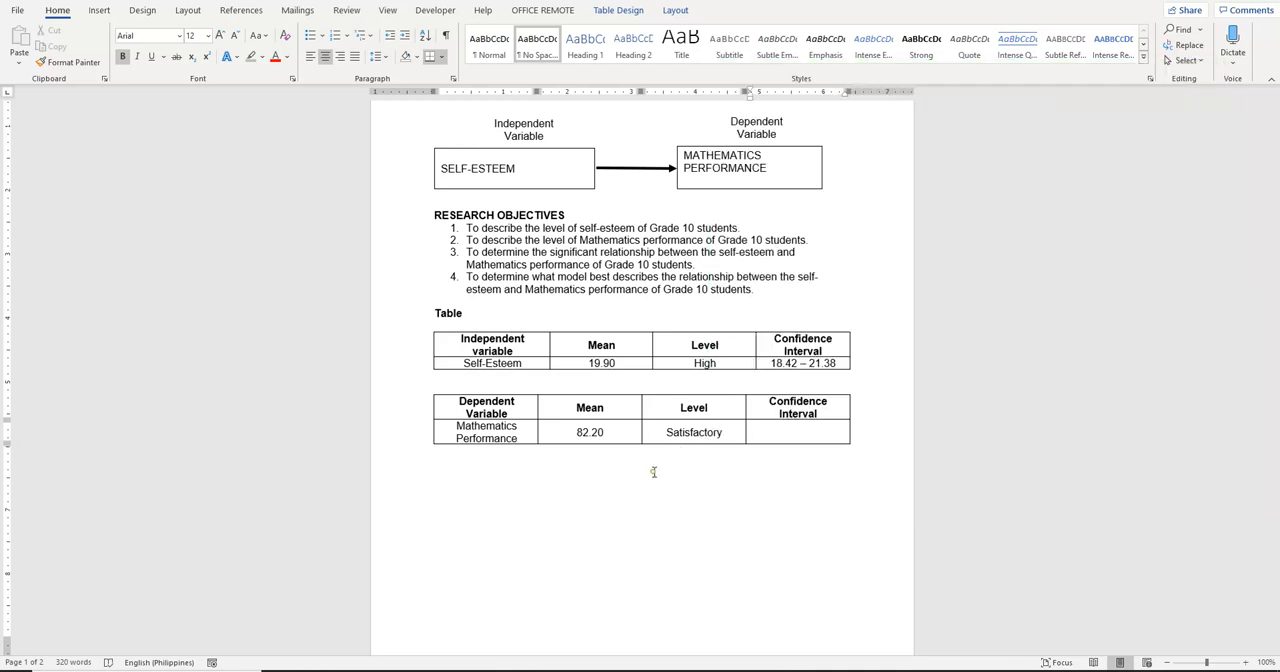
left_click(799, 438)
type("78.90 - 85.50")
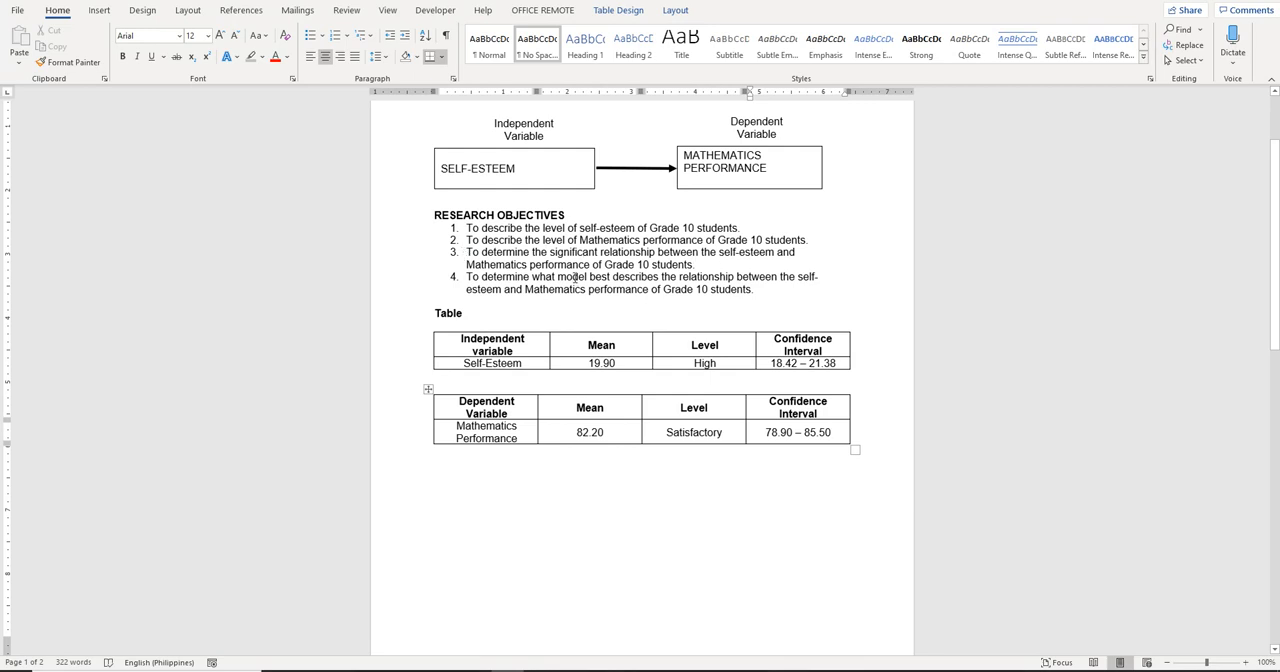
Insert a third table with four columns and three rows below the Dependent Variable table
left_click(460, 474)
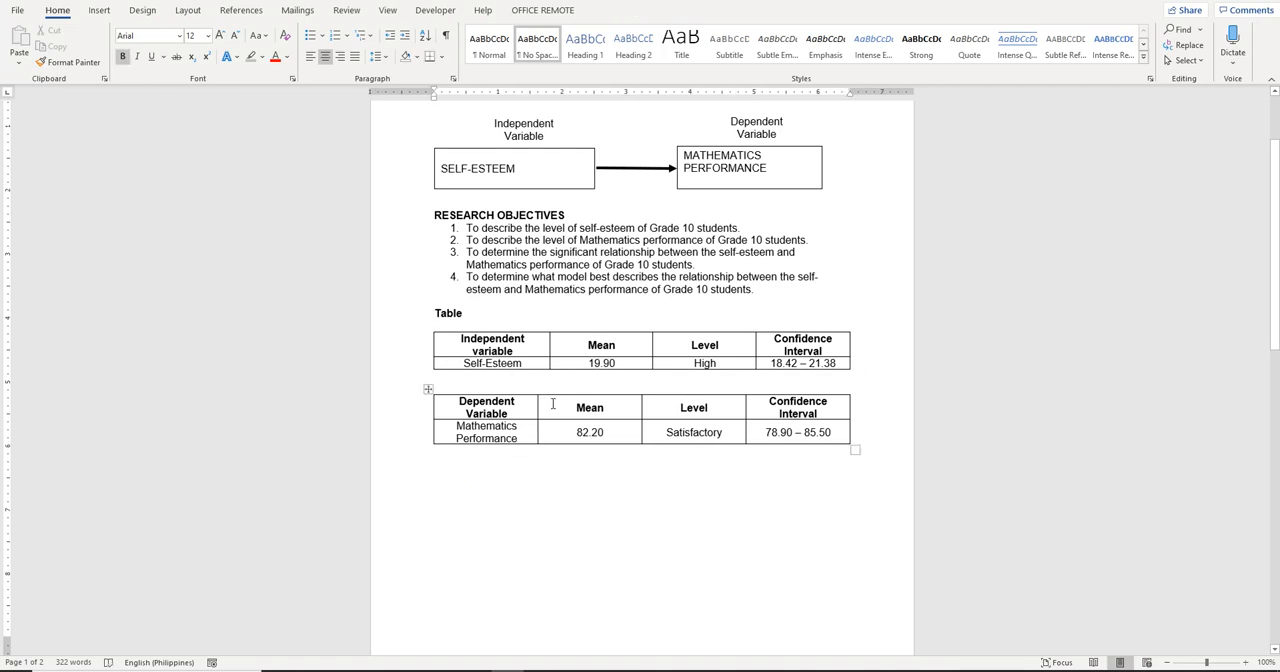
left_click(99, 10)
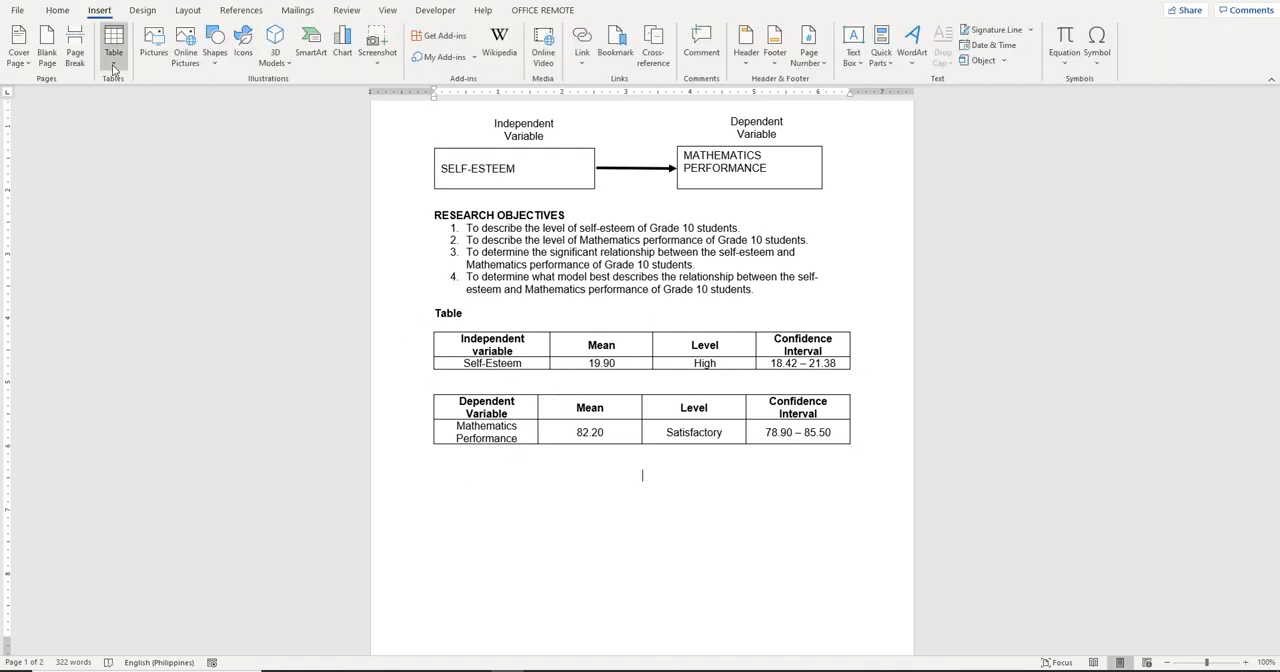
left_click(114, 66)
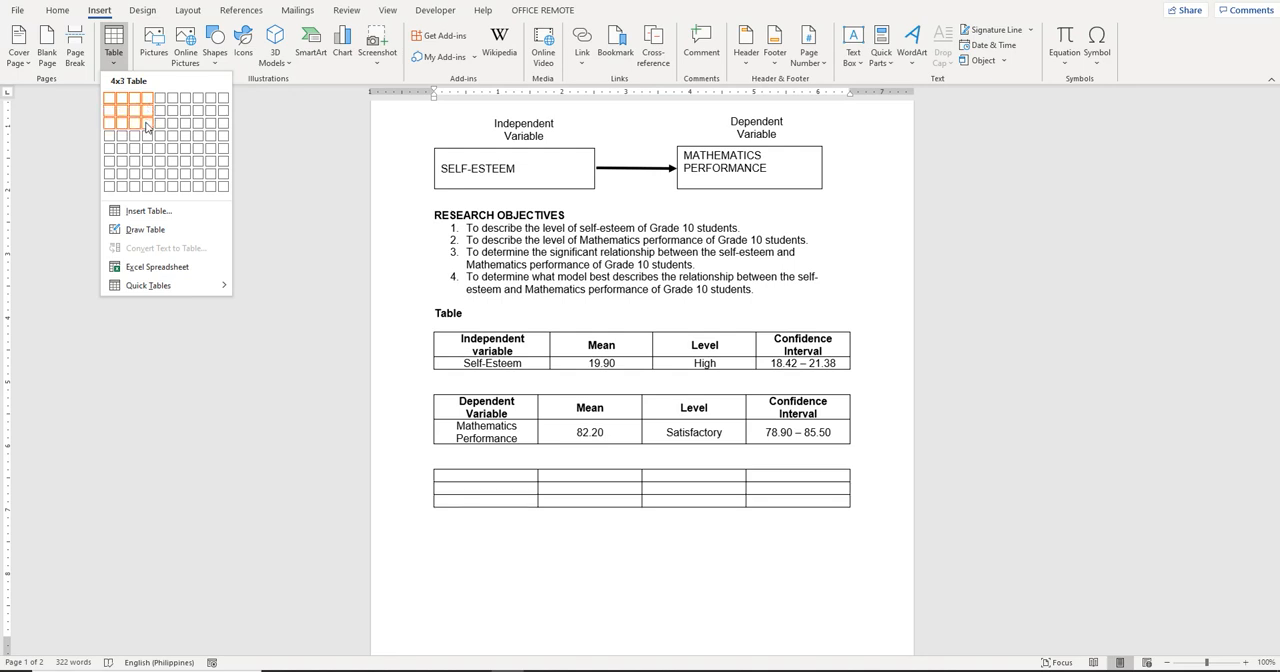
left_click(147, 126)
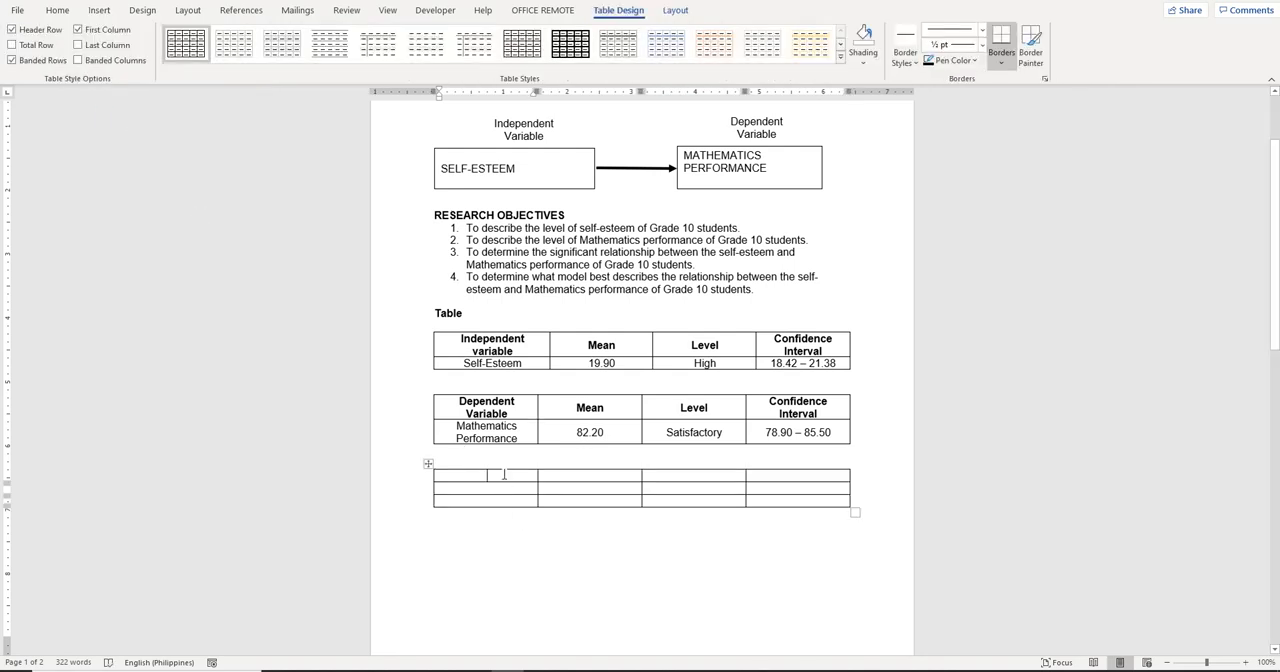
Remove bold from the second and third rows of the new table and centre the text in all its cells
left_click_drag(503, 474, 757, 476)
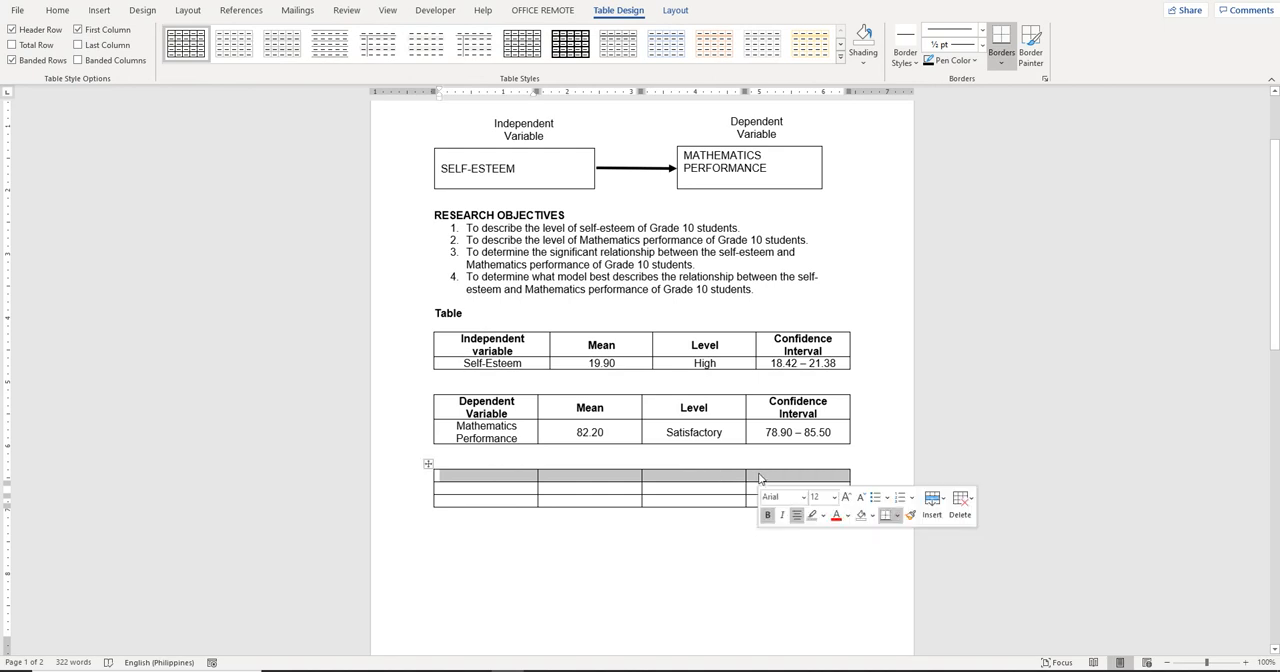
left_click_drag(478, 490, 749, 496)
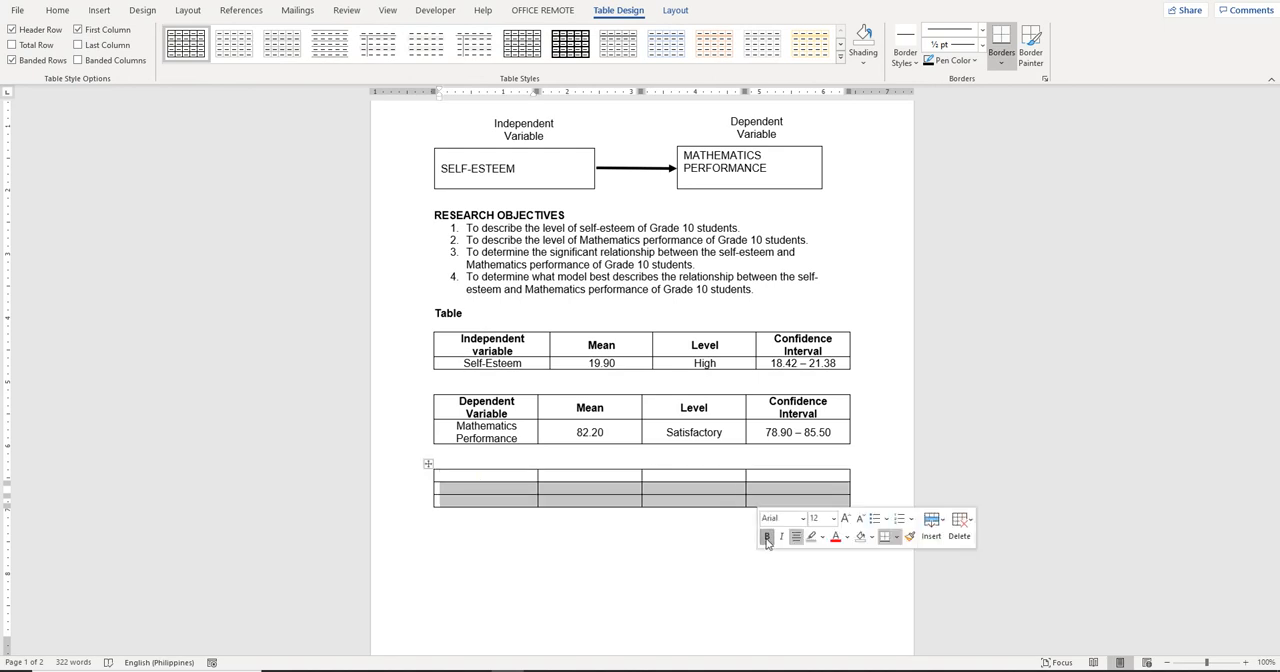
left_click(428, 463)
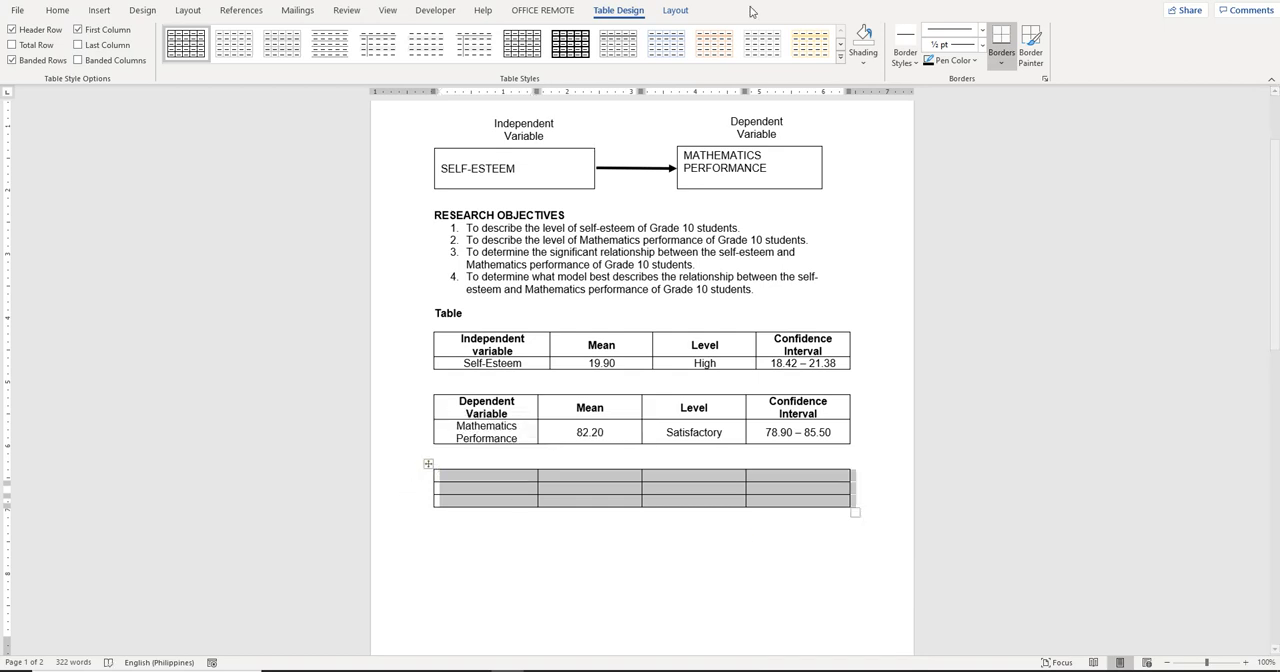
left_click(686, 13)
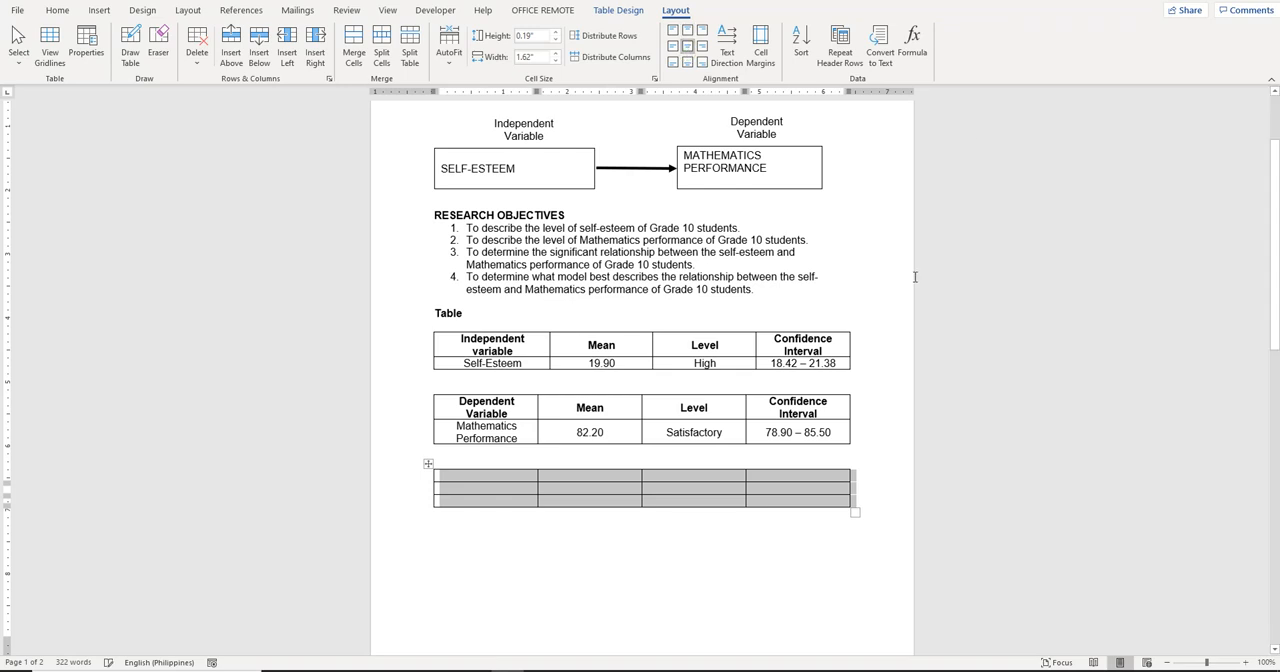
Enter "Variables" and "Mean" as the first two column headers of the third table
left_click(488, 479)
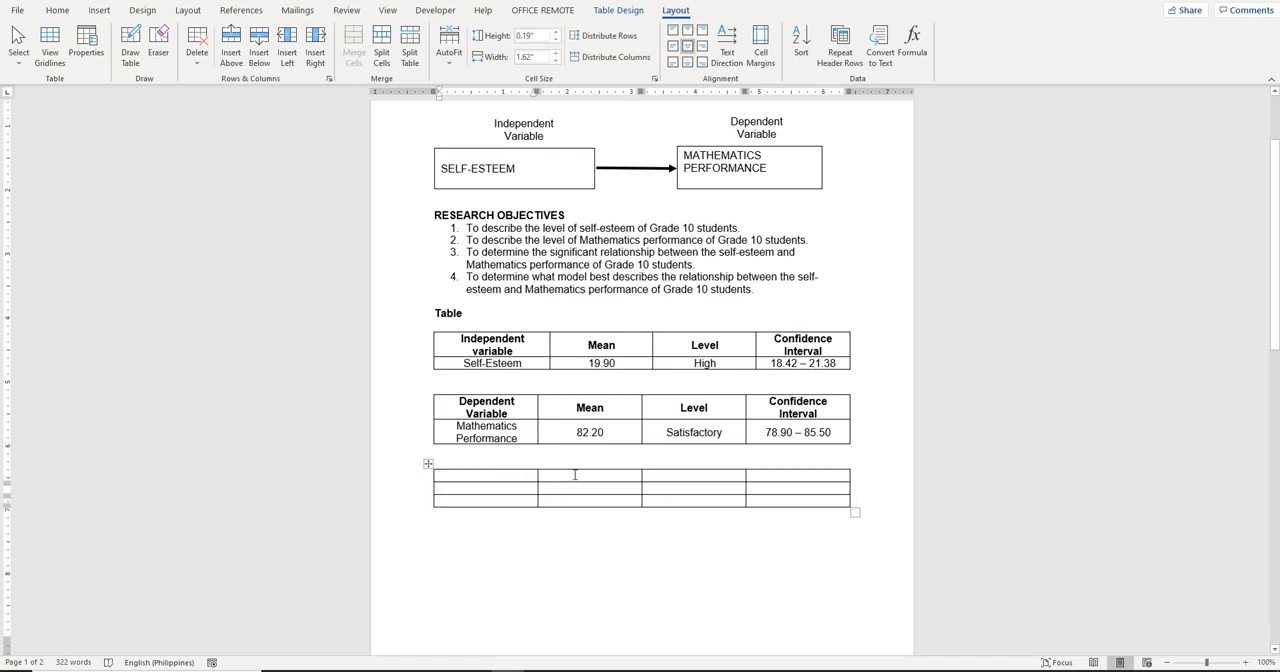
type("Variables")
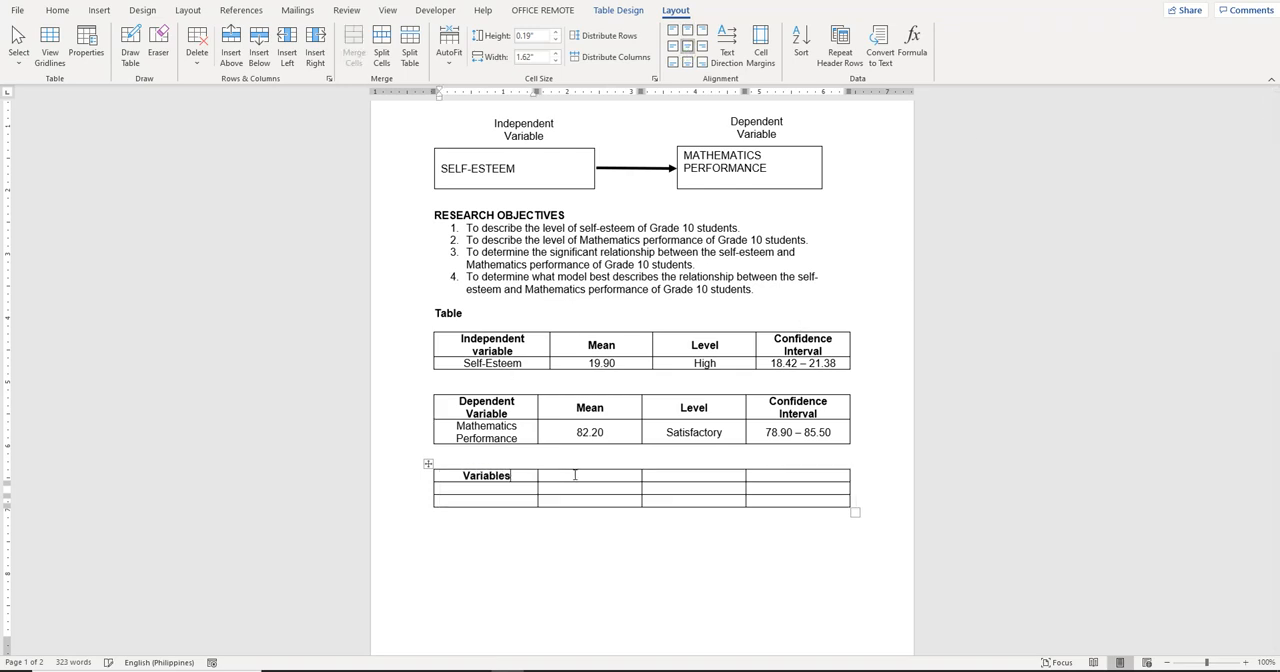
left_click(575, 475)
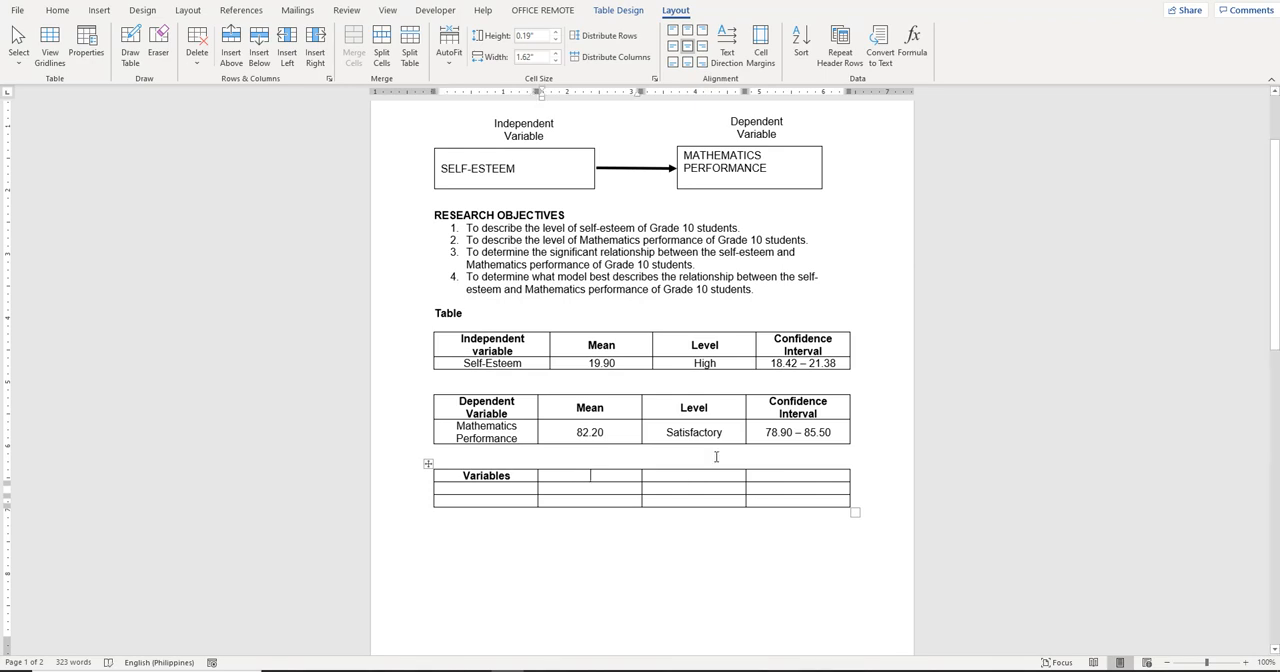
type("Mean")
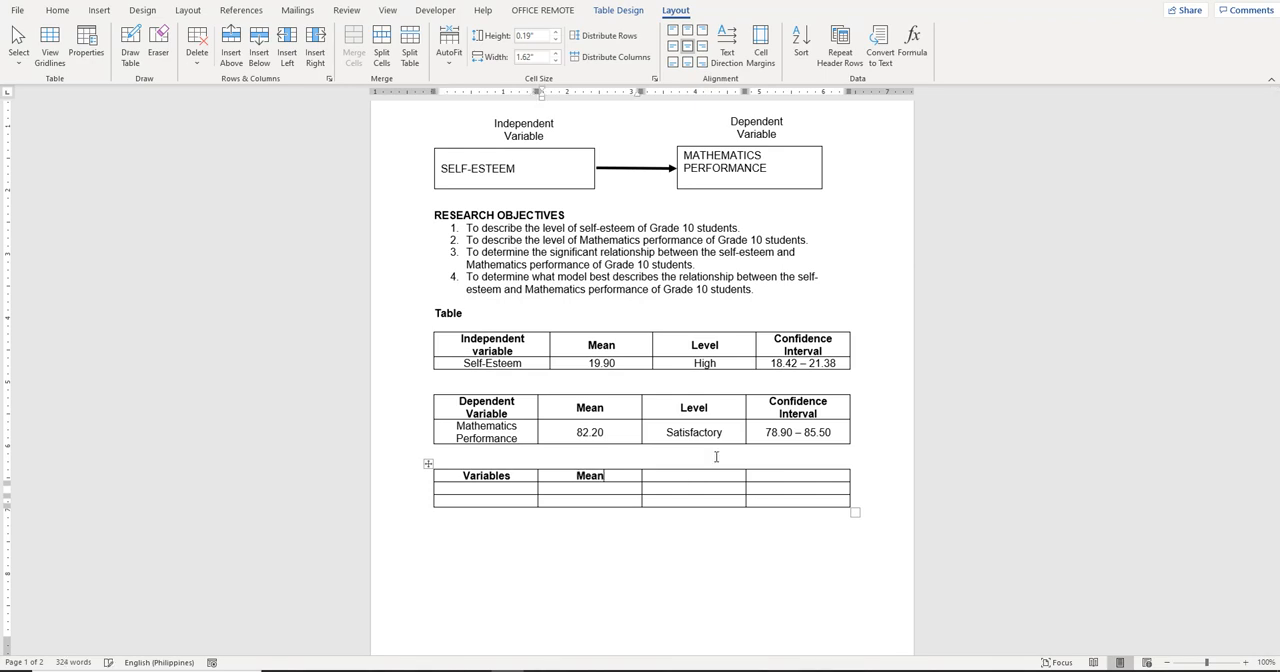
Enter "r - value" and "Interpretation" as the third and fourth column headers of the third table
key("Tab")
type("r-value")
key("Tab")
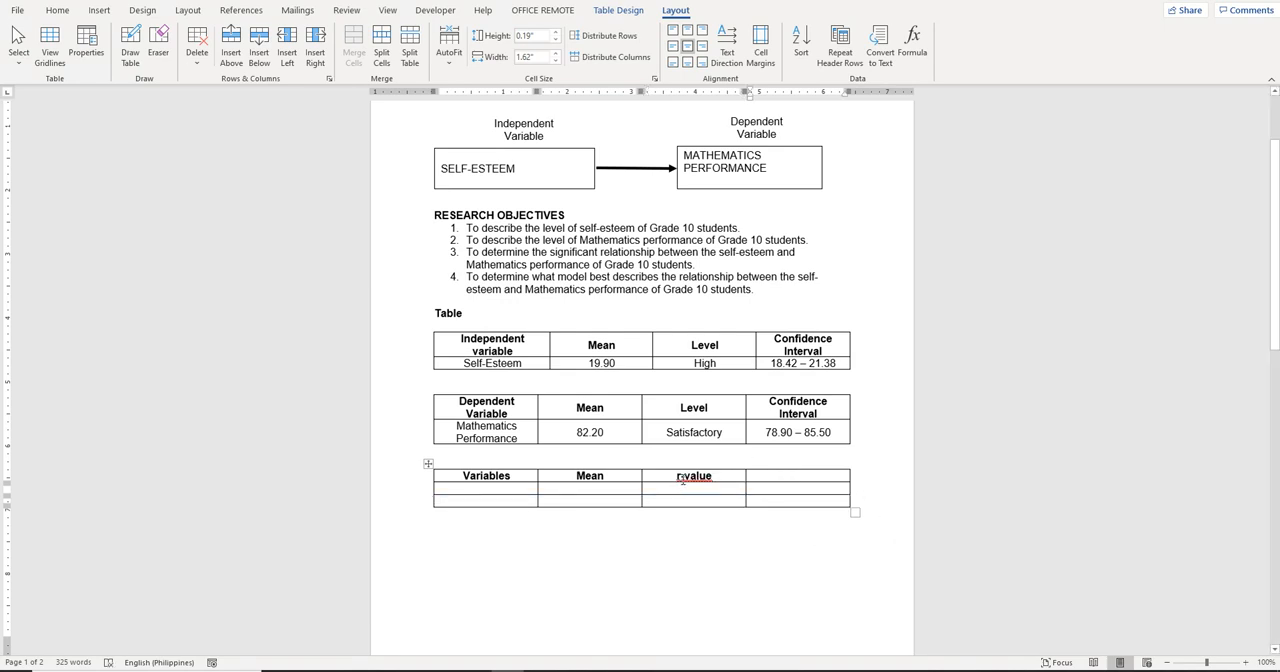
left_click(683, 479)
key("Right")
key("ctrl+z")
key("ctrl+z")
left_click(803, 474)
type("Inte")
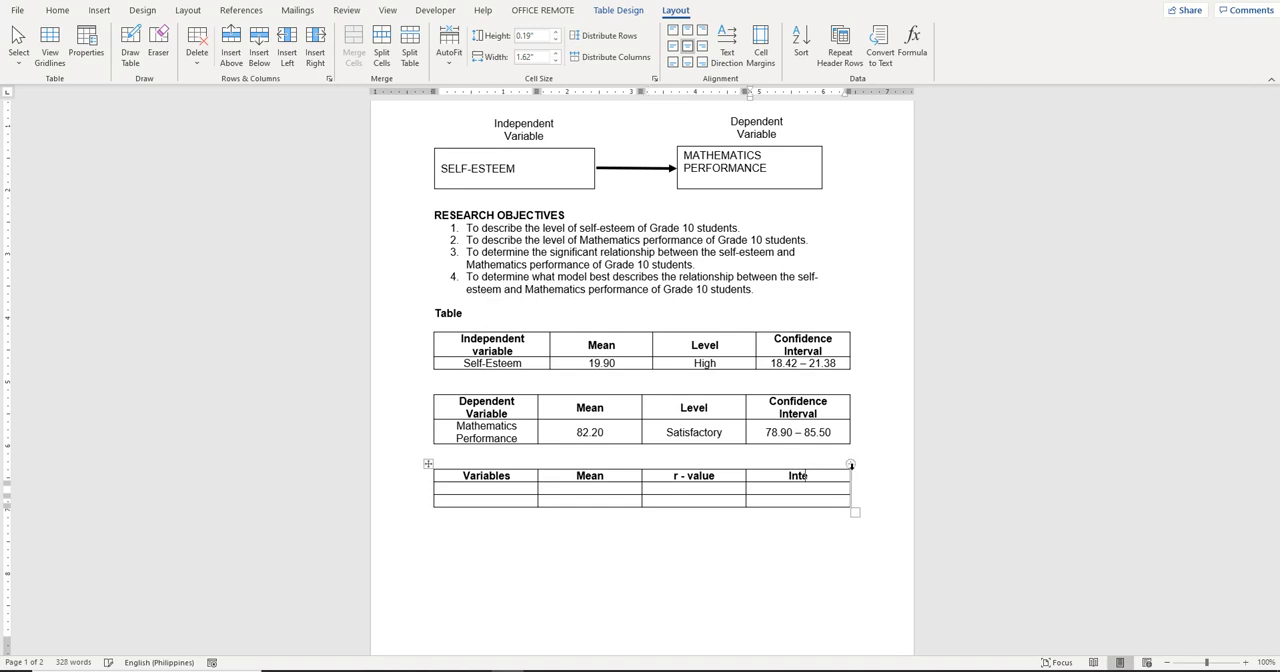
type("rpretation")
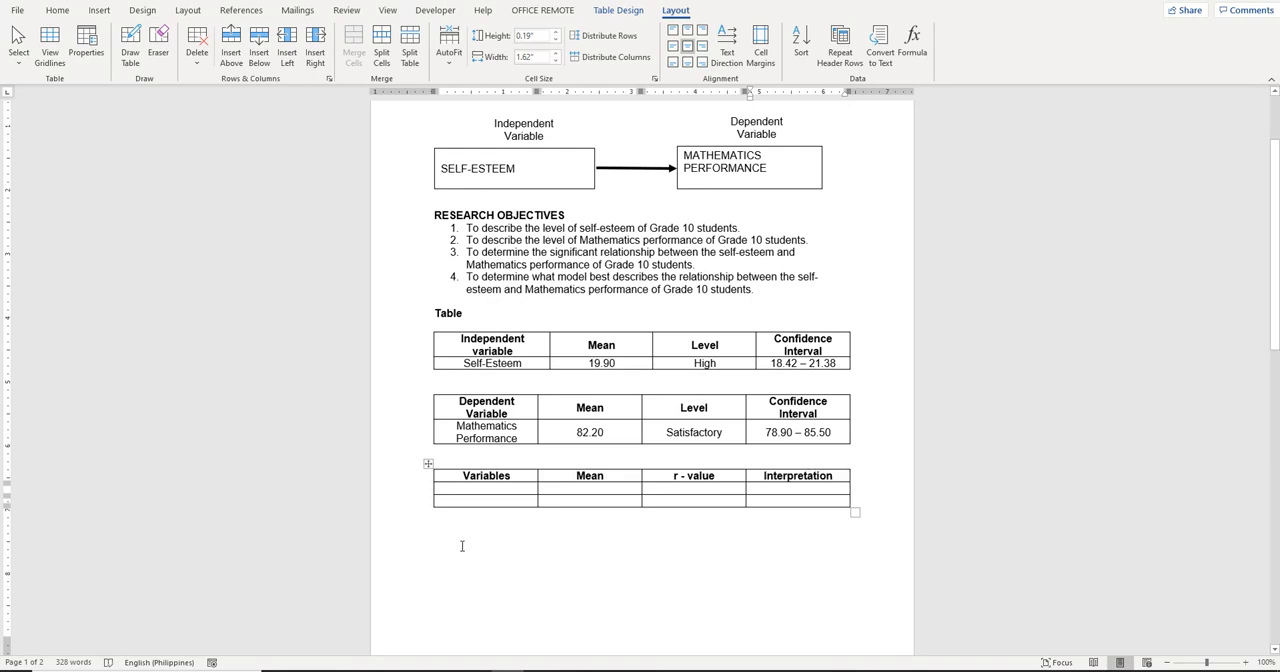
Enter "Self-Esteem" and "Mathematics Performance" in the two rows under the Variables header
left_click(500, 488)
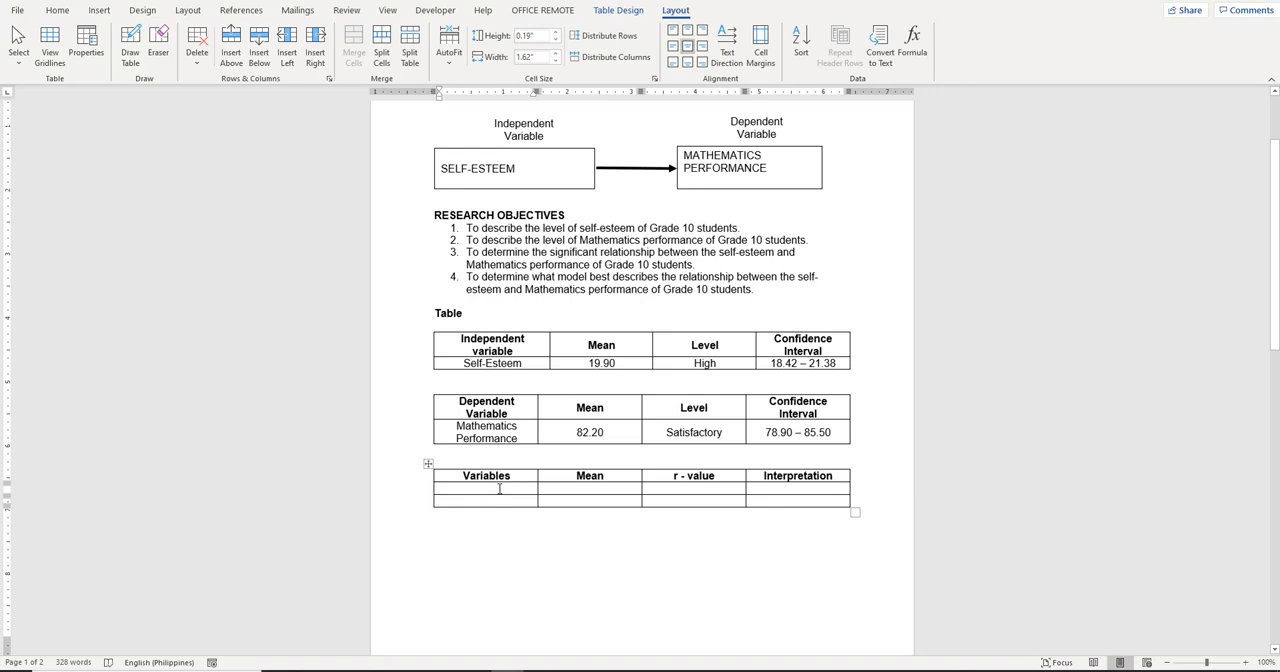
type("Self-")
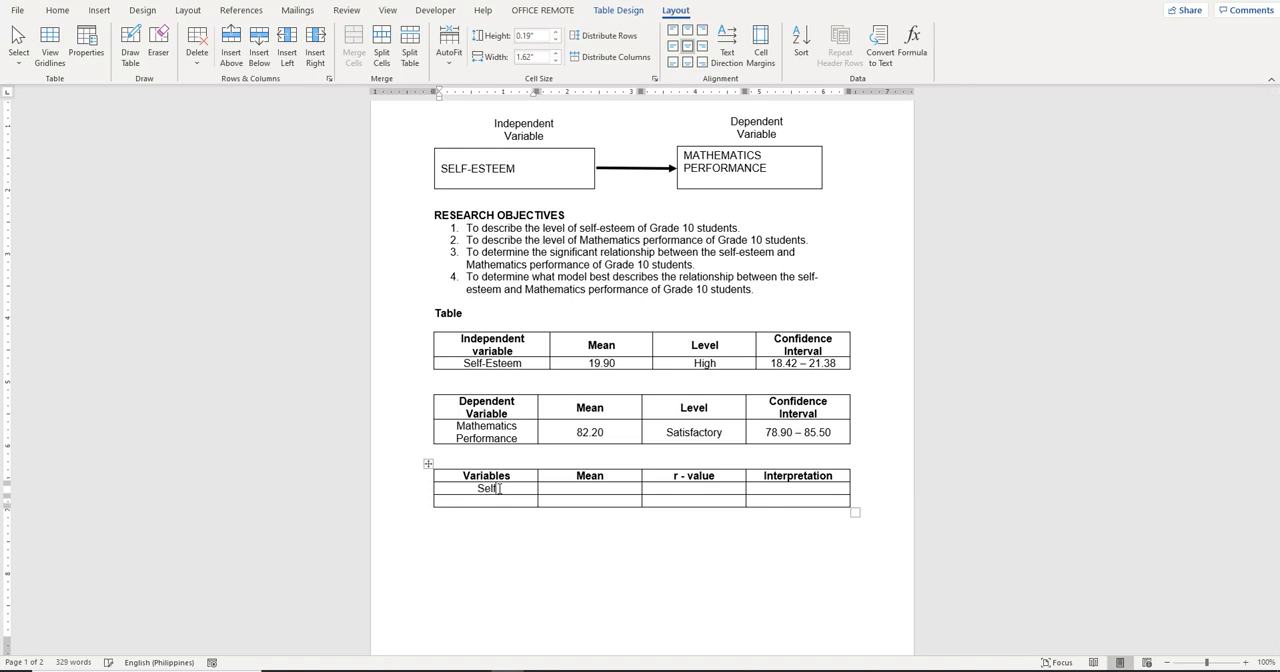
type("Esteem")
key("Down")
type("Mathemat")
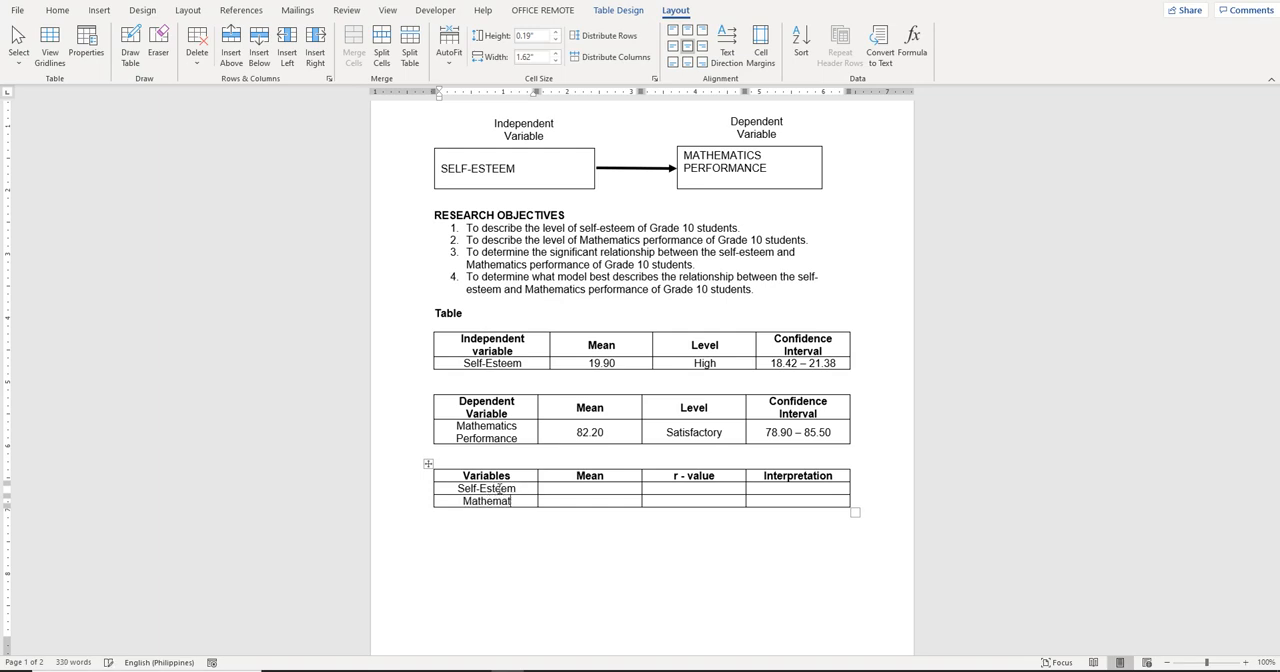
type("ics Performance")
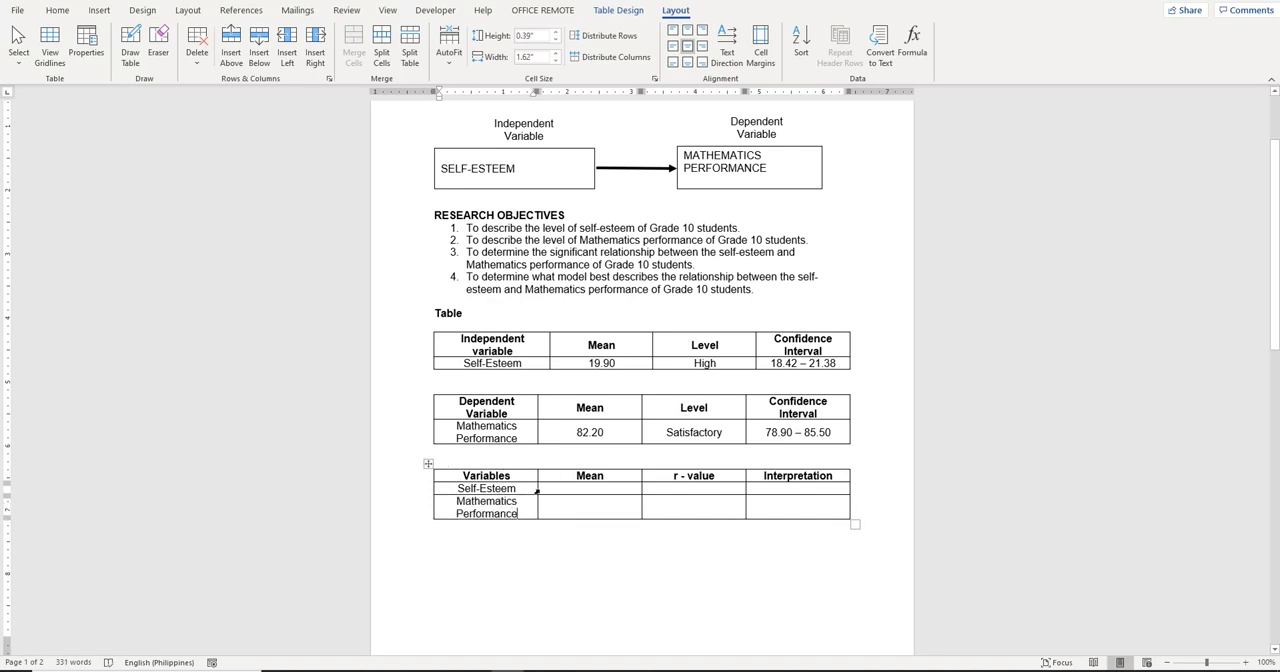
Enter the means 19.90 for Self-Esteem and 82.20 for Mathematics Performance in the third table
left_click(579, 487)
type("19.90")
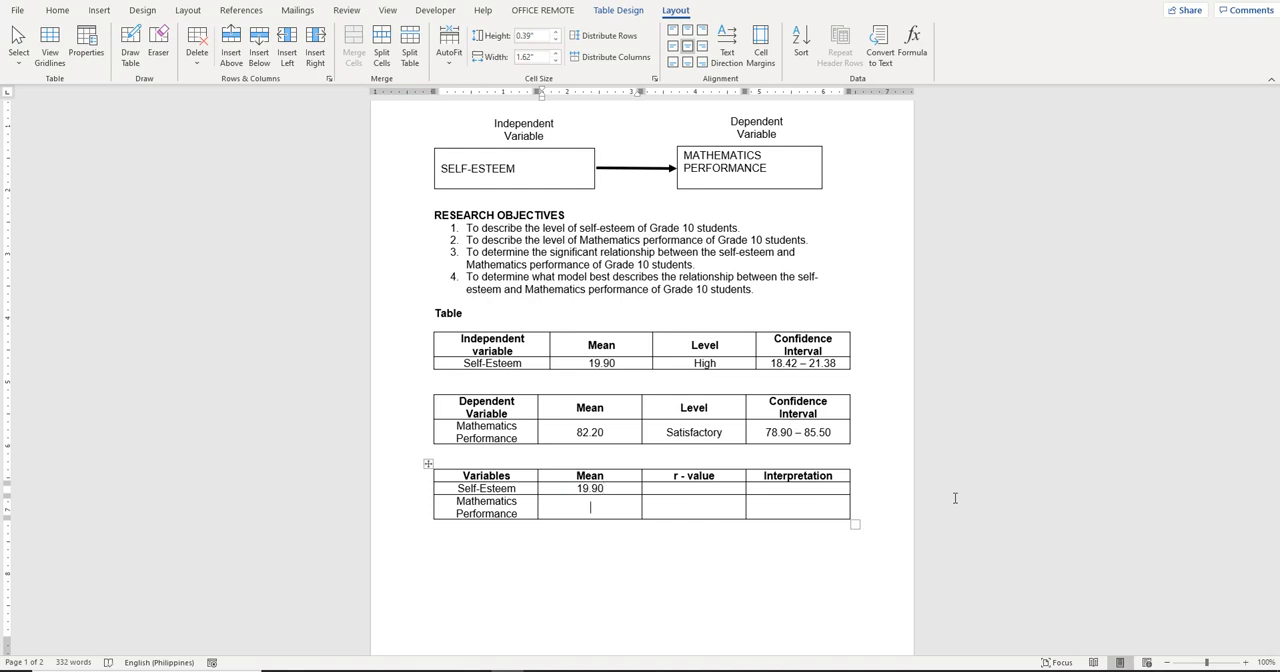
key("Down")
type("82.20")
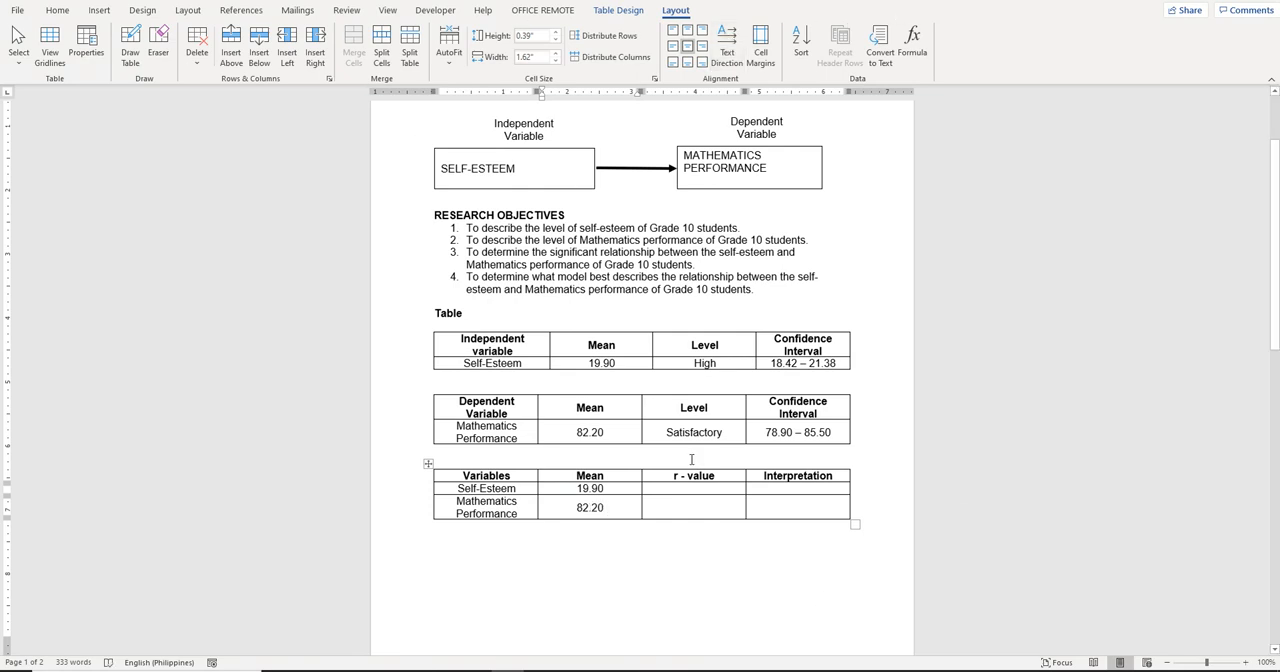
Erase the border between the two data rows in the r - value and Interpretation columns, making each a single cell
left_click(686, 505)
left_click(160, 40)
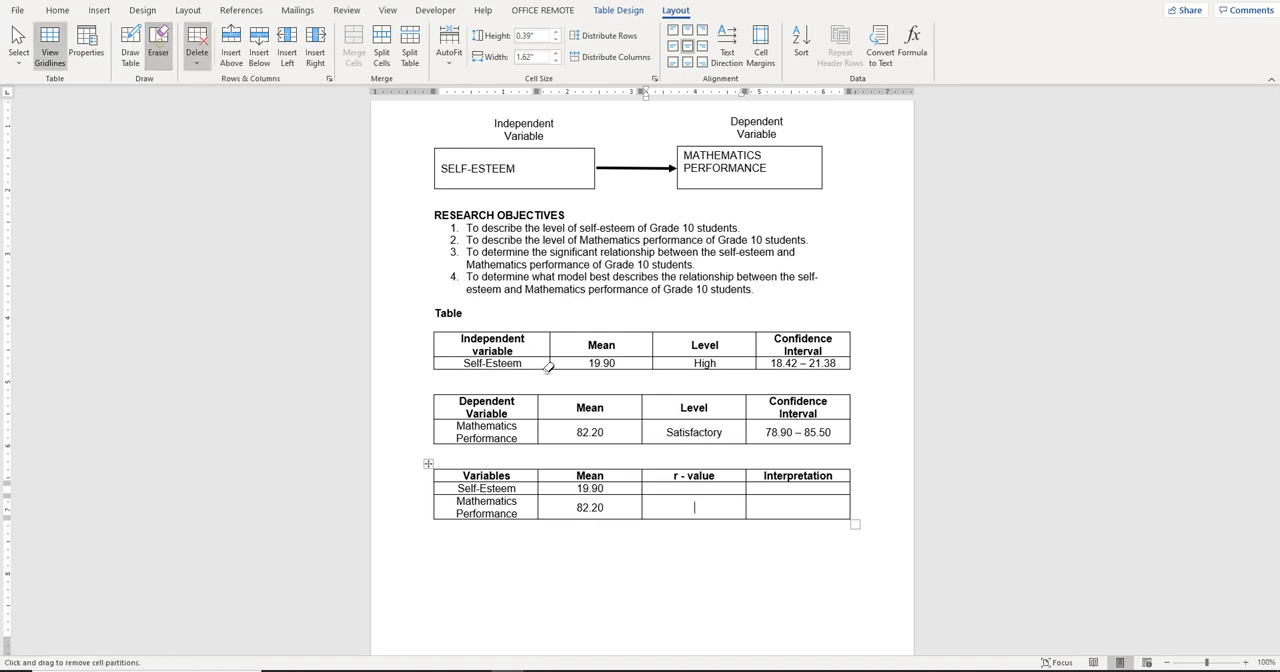
left_click(703, 493)
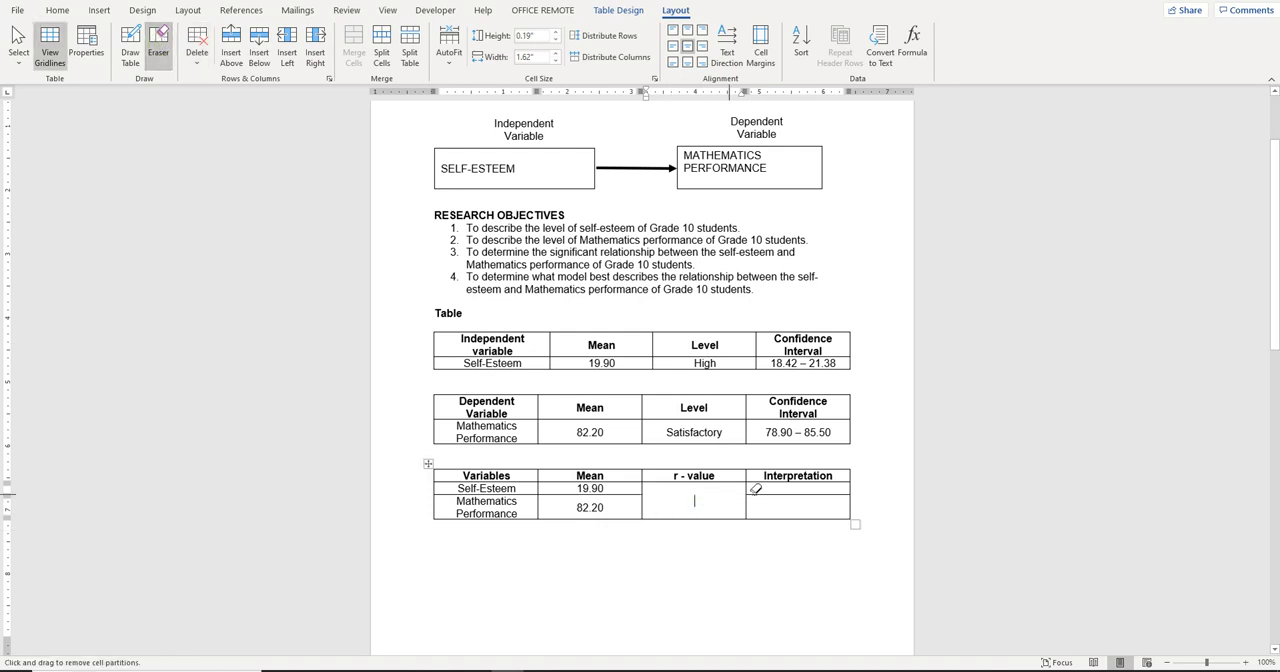
left_click(776, 490)
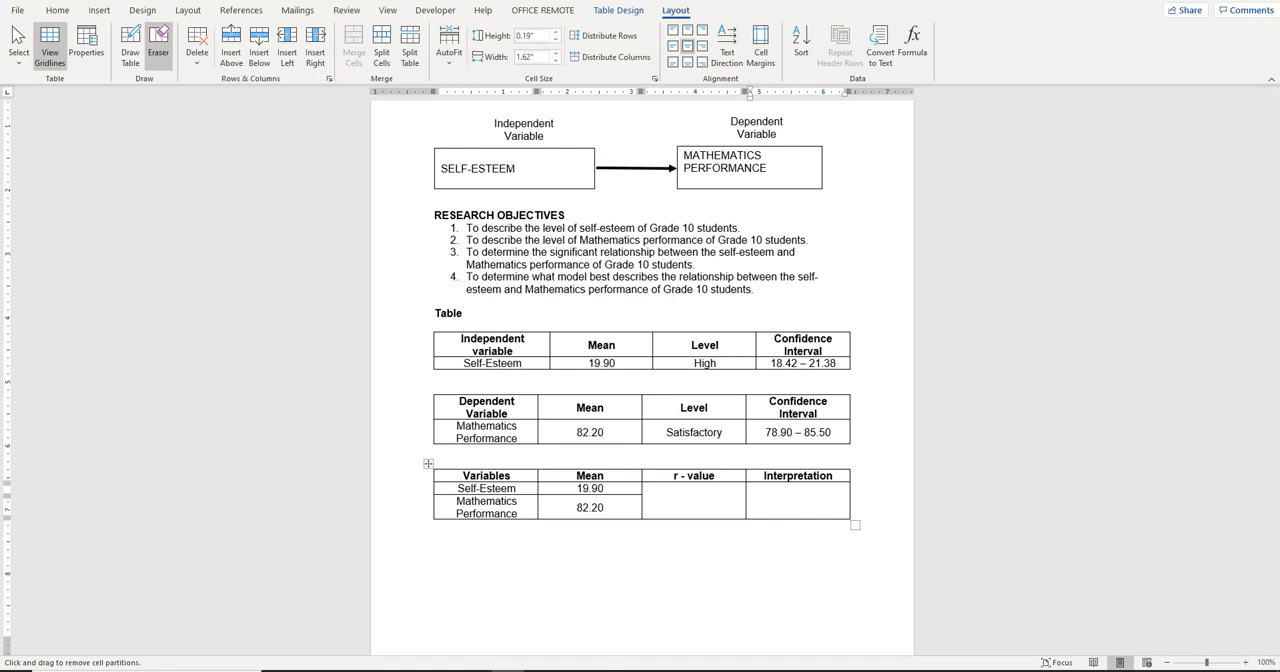
Look up the correlation in the Excel output and enter 0.935** in the merged r - value cell of the Word table
left_click(476, 670)
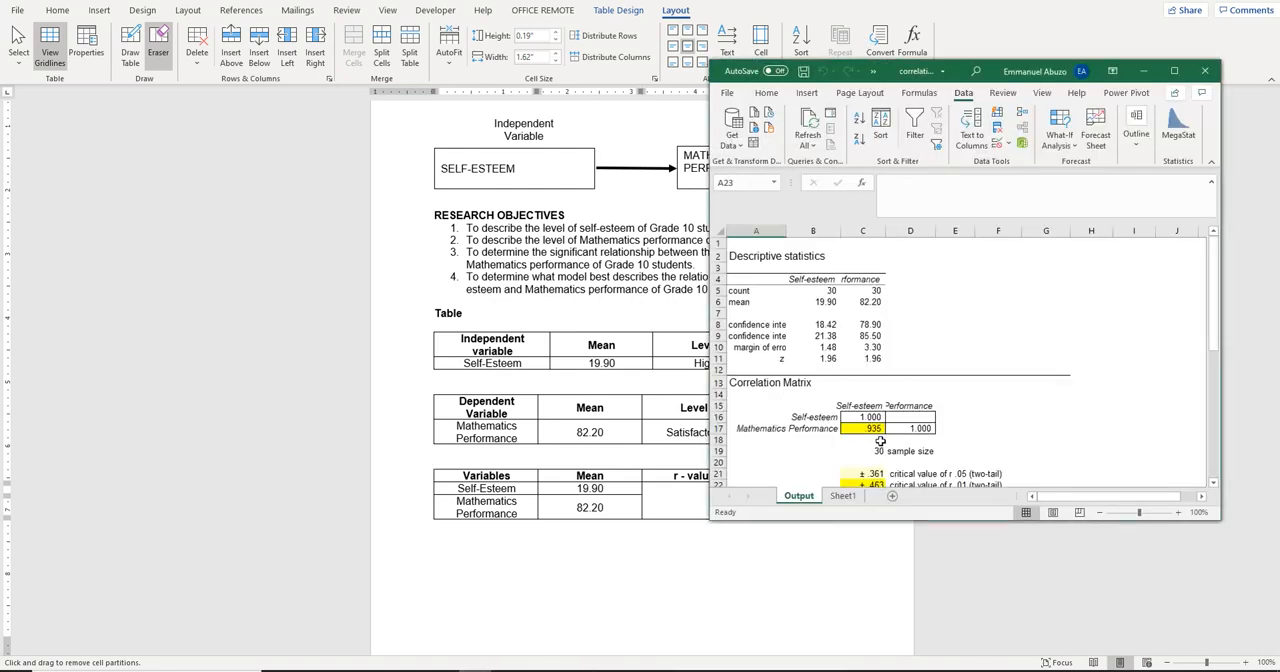
left_click(666, 505)
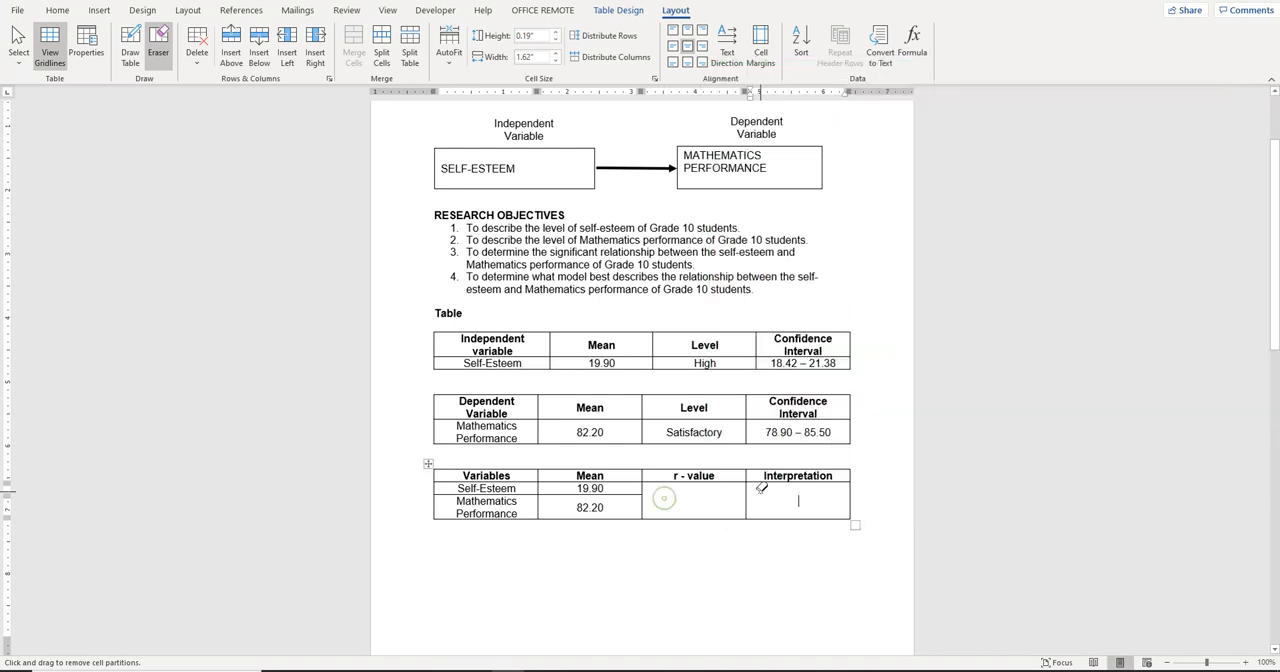
left_click(757, 565)
left_click(696, 501)
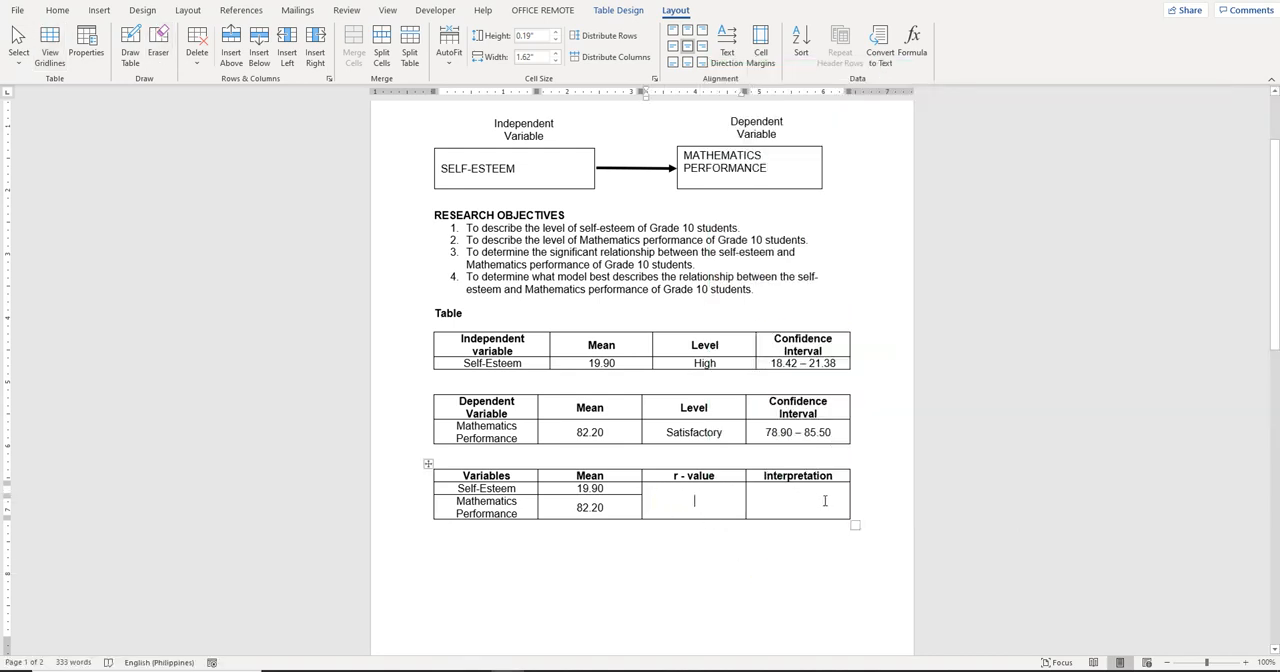
type("0.93")
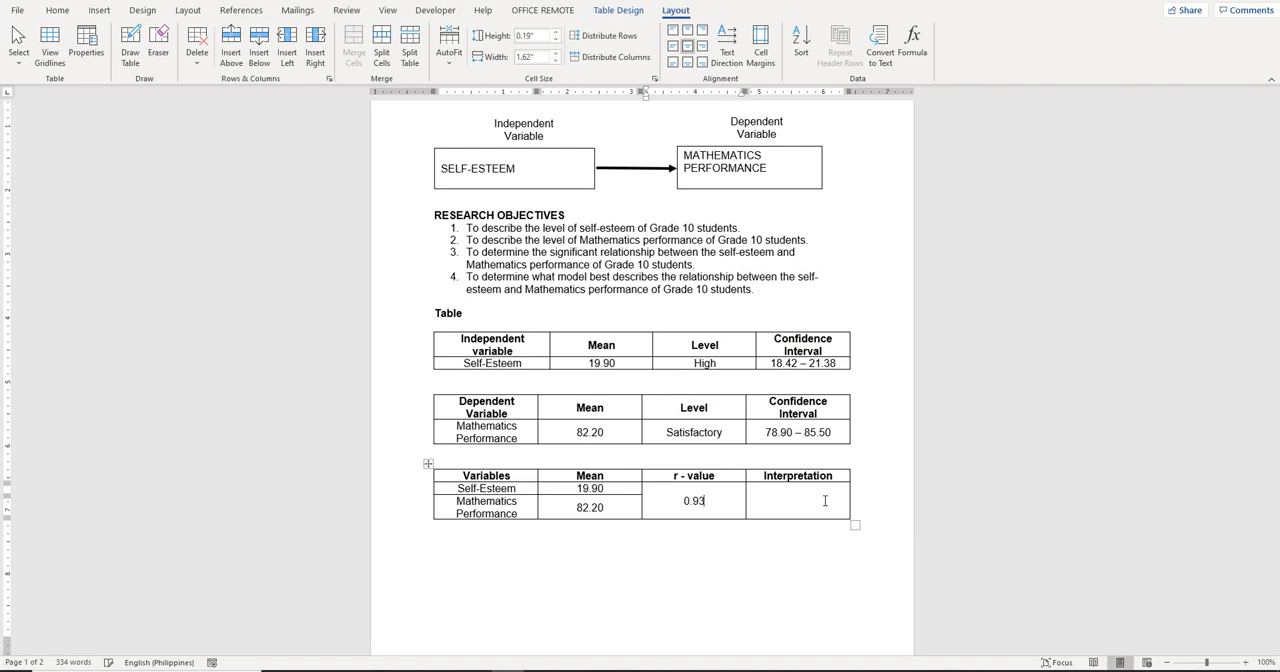
type("5**")
Enter "Very High Positive Linear Relationship" in the merged Interpretation cell
left_click(825, 500)
type("Very")
type("High")
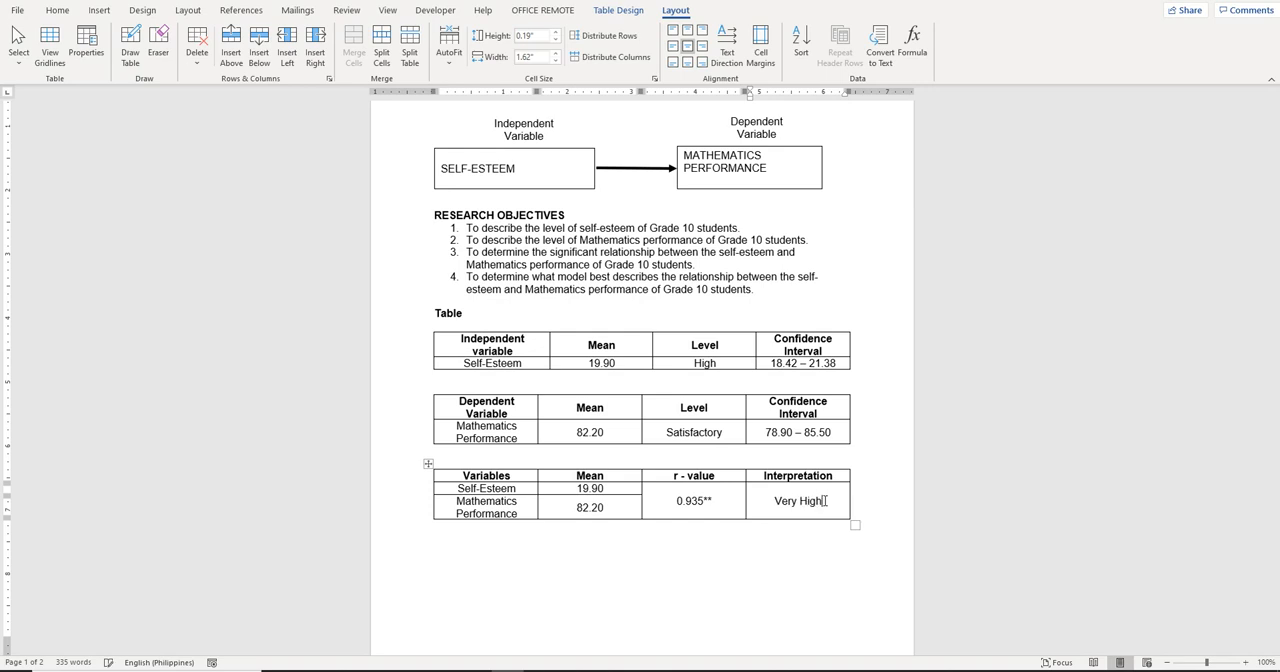
type(" Positive Line")
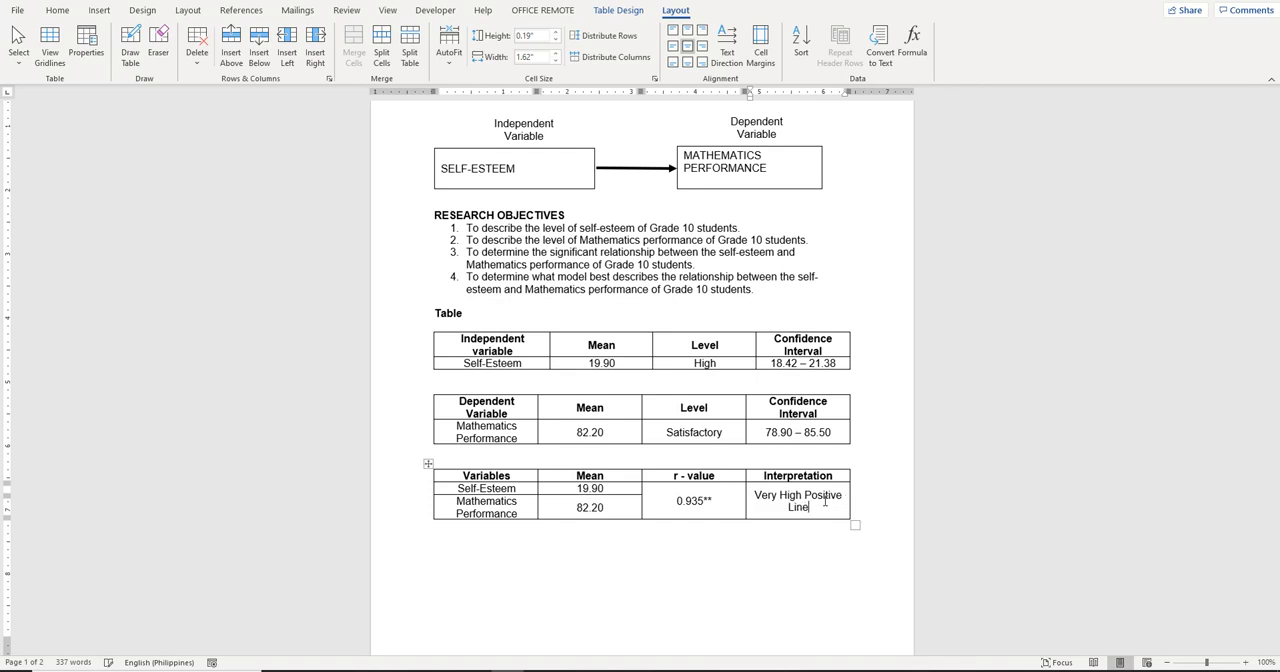
type("ar Relationship")
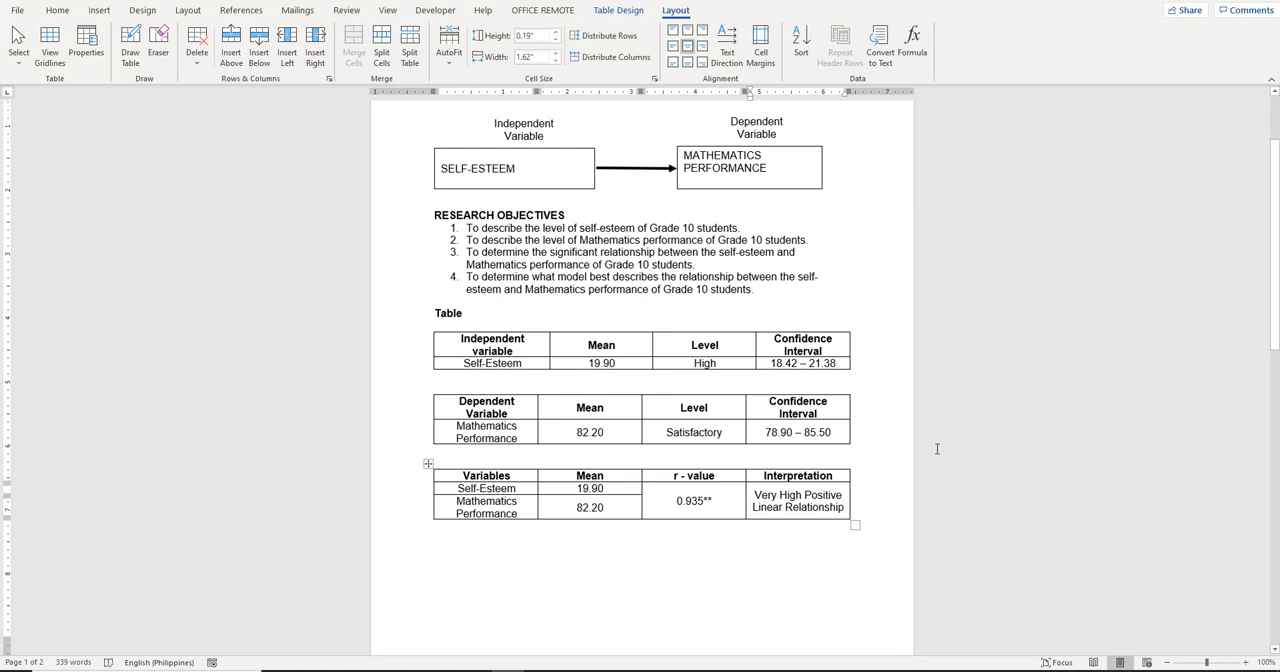
Start a left-aligned note below the third table with "** significant at", with the words not in bold
left_click(600, 524)
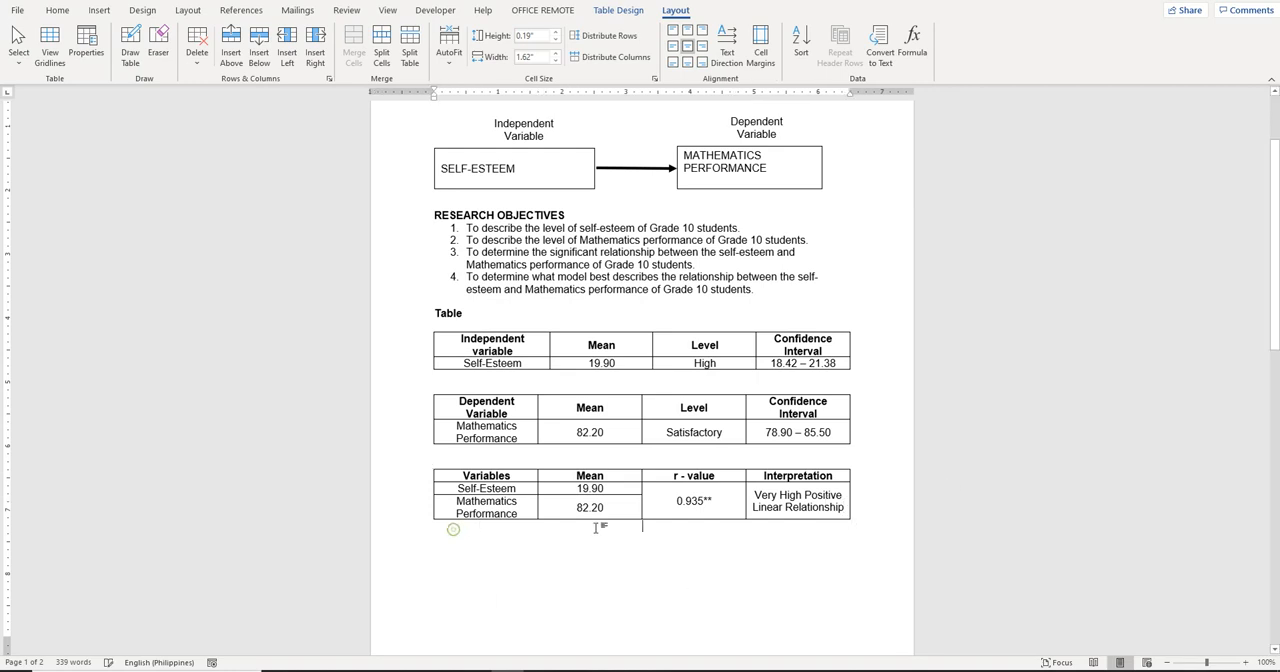
key("ctrl+l")
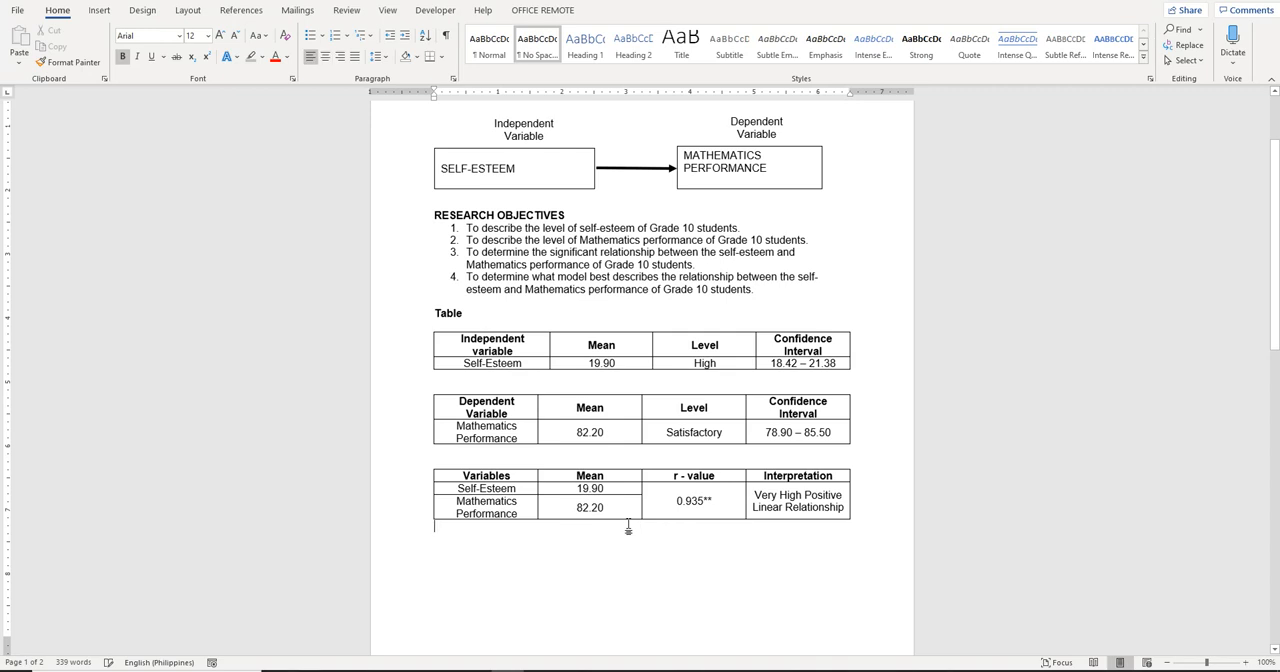
type("**")
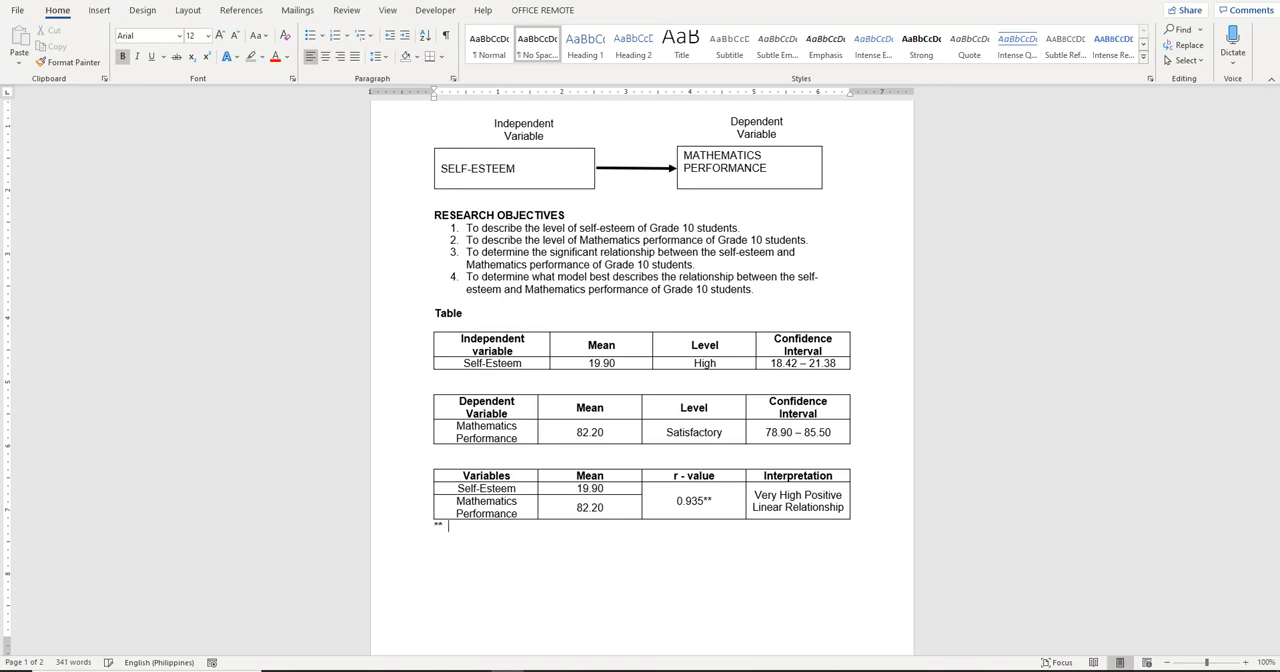
key("ctrl+b")
type("S")
key("BackSpace")
type("significant at")
Complete the significance note with the alpha symbol and its level so it ends with "α = 0.05"
left_click(99, 10)
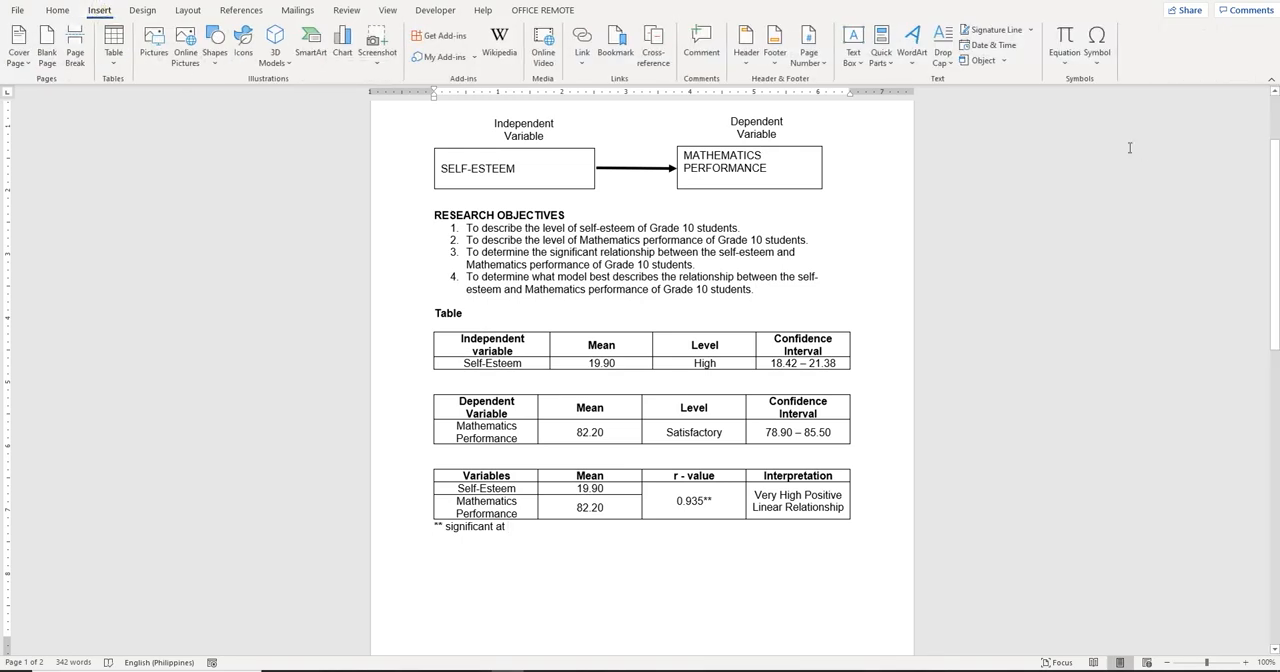
left_click(1095, 69)
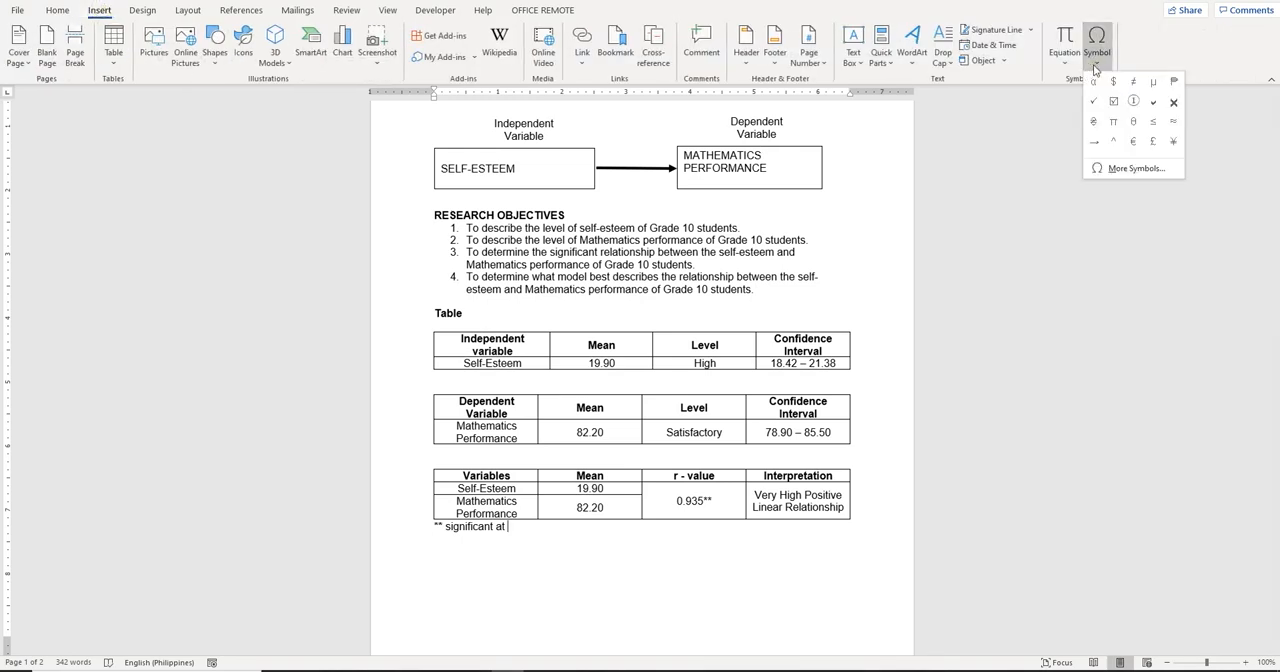
left_click(1093, 81)
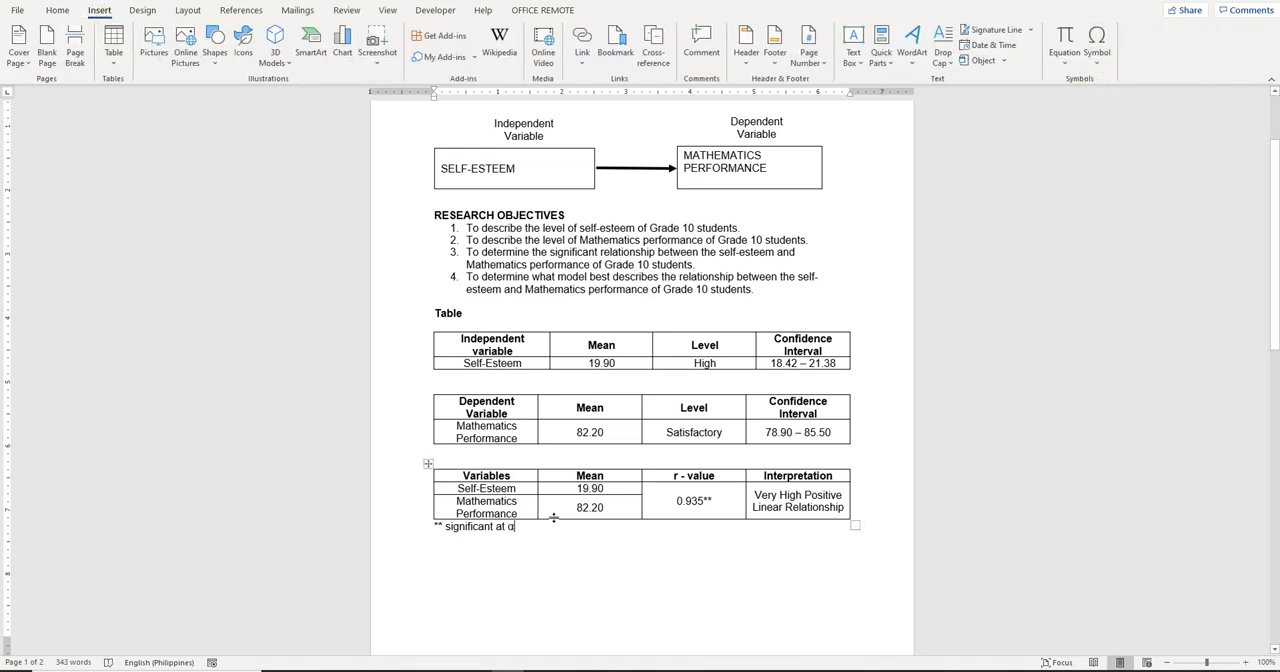
type("= 0.05")
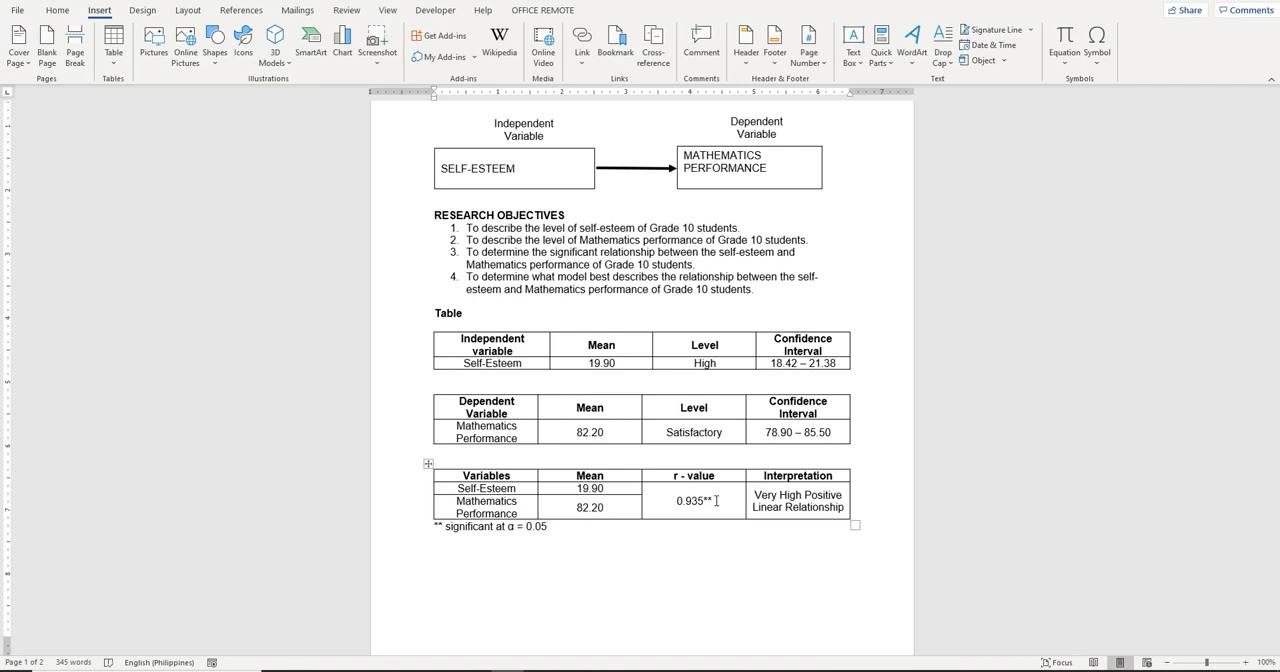
Switch to Excel, maximize the Output sheet and examine the correlation matrix and regression analysis, returning to Word
left_click(476, 671)
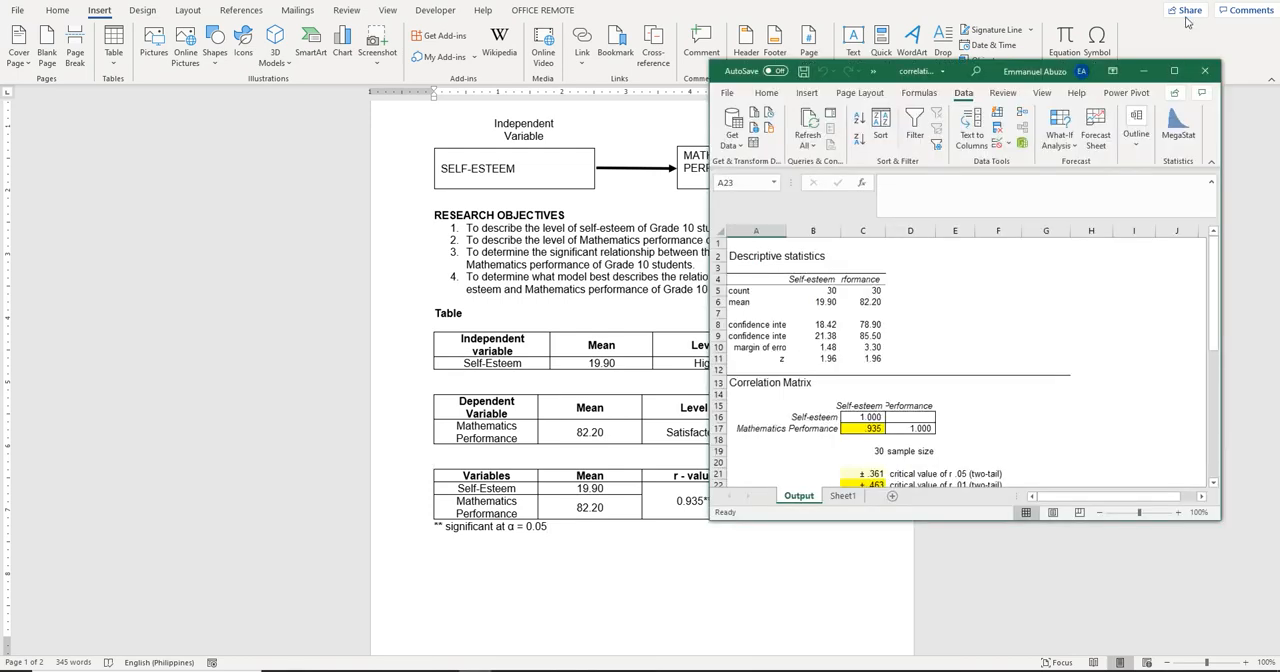
left_click(1176, 70)
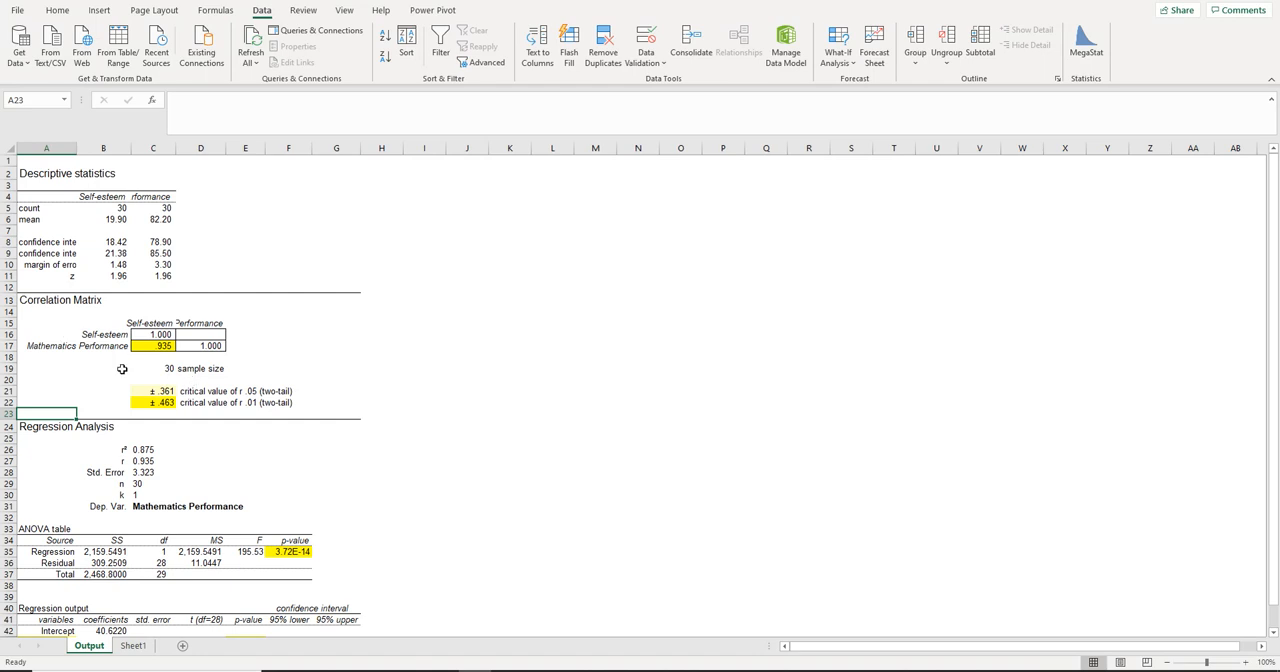
left_click(508, 671)
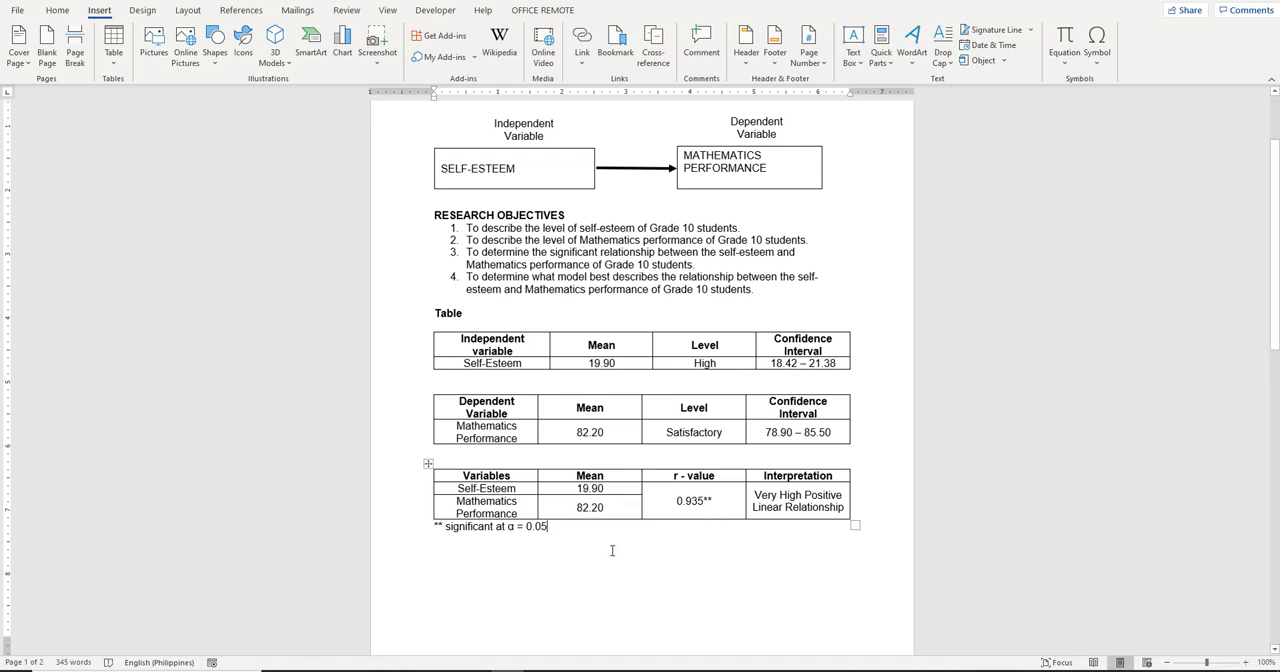
Insert a fourth table with four columns and three rows, leaving a blank line below the significance note
key("Return")
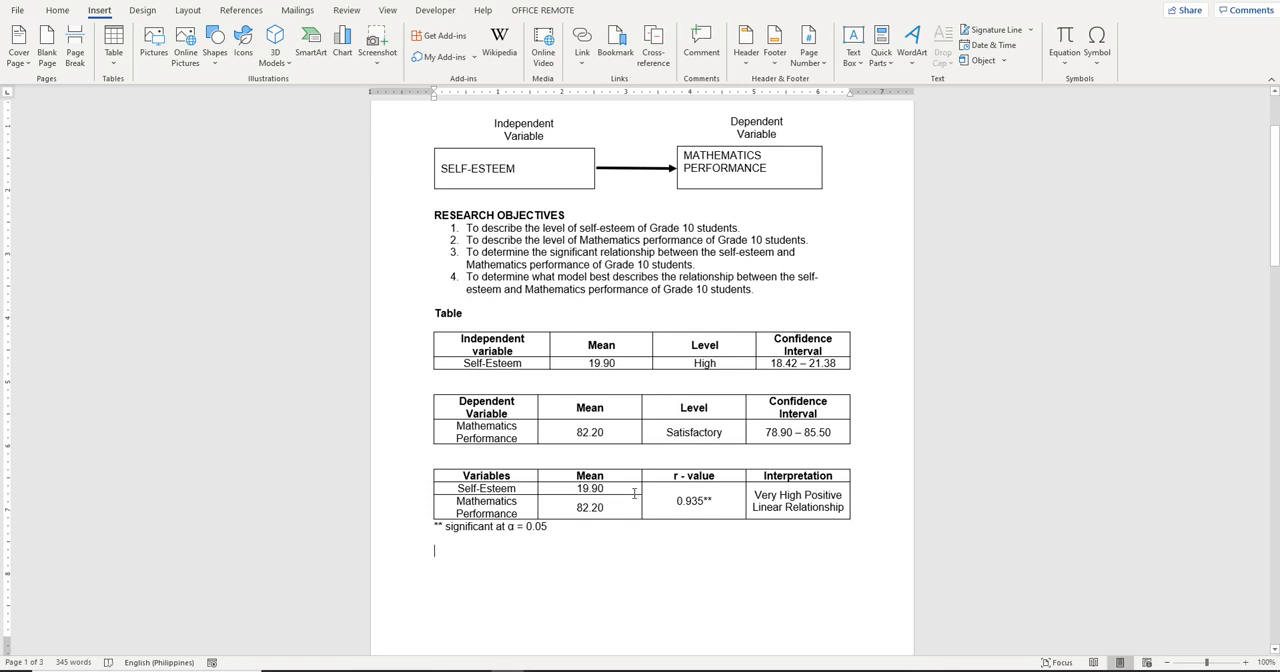
left_click(115, 66)
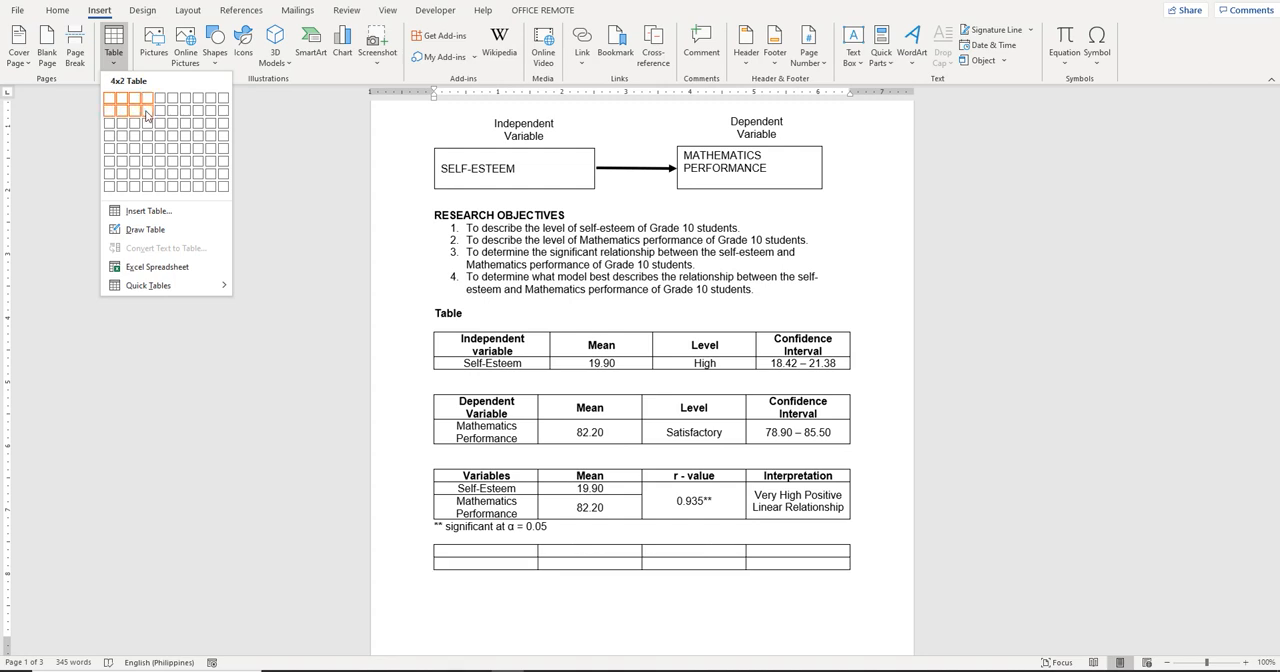
left_click(150, 125)
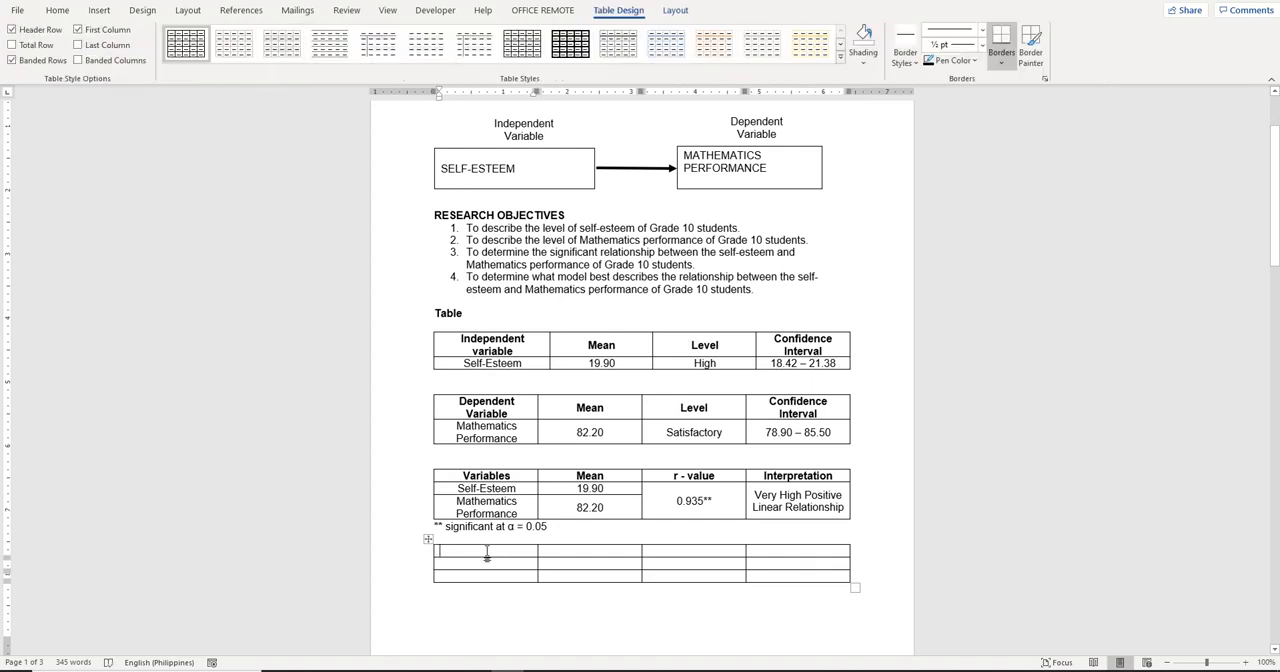
Centre all cells of the fourth table horizontally and vertically, with only its header row in bold
left_click_drag(487, 553, 763, 561)
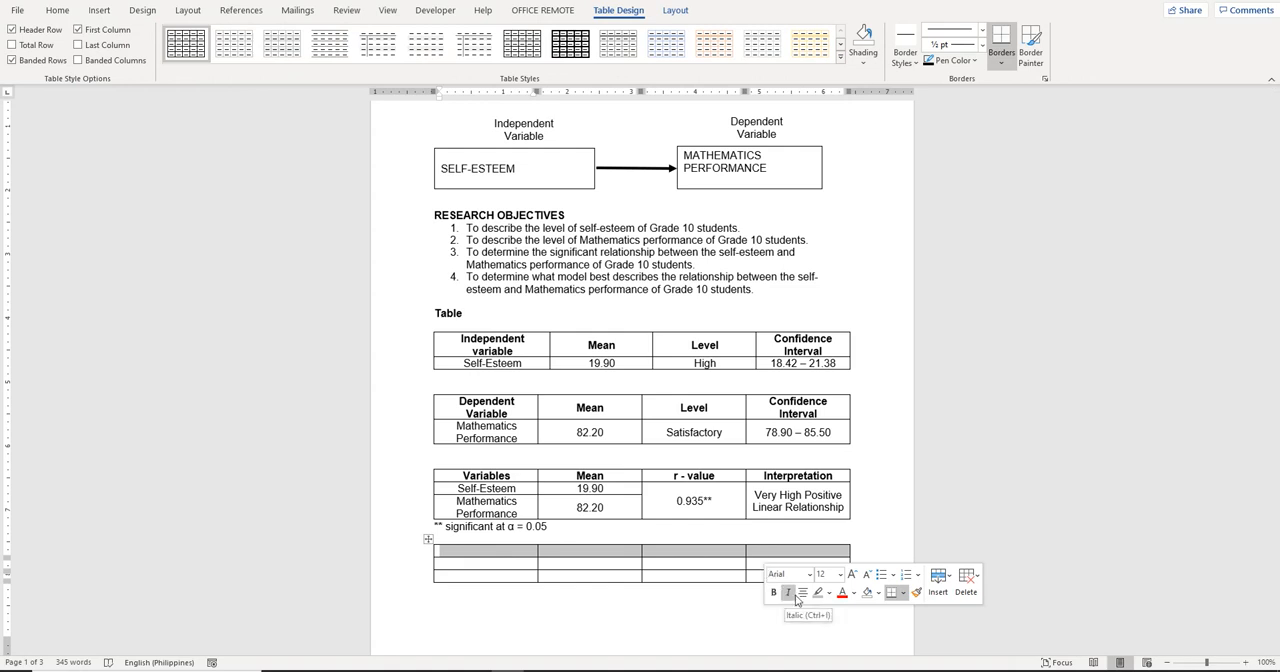
left_click(802, 592)
left_click(470, 565)
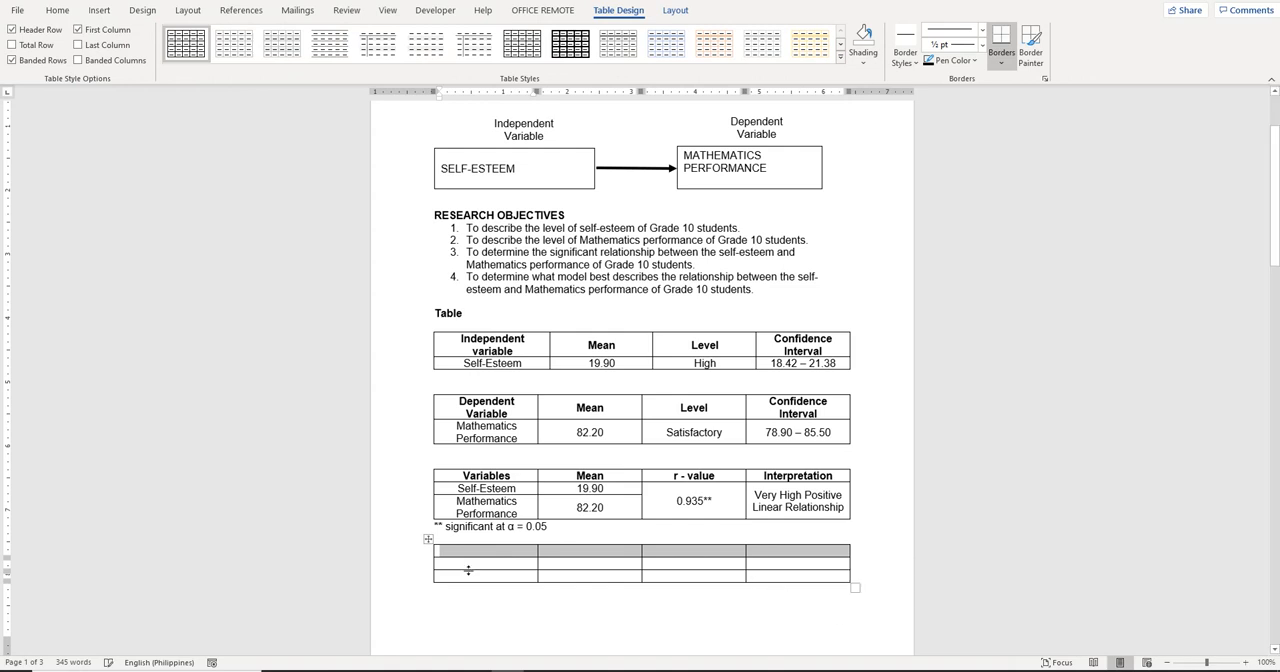
left_click_drag(515, 567, 779, 570)
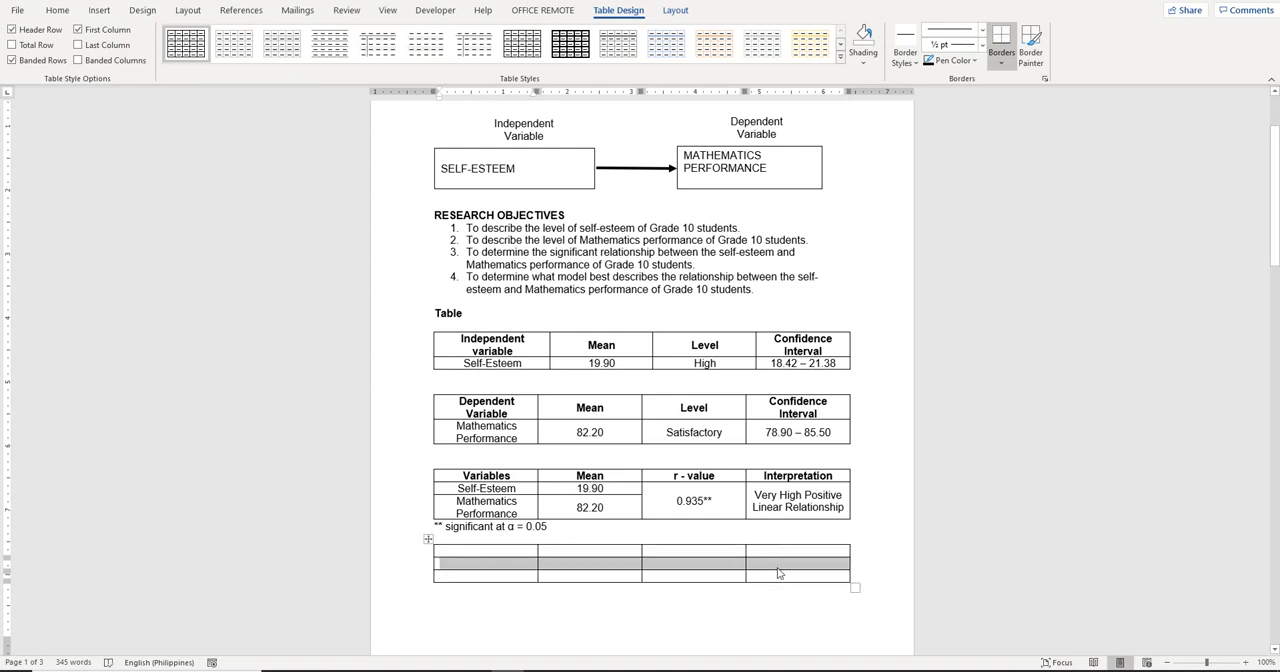
left_click_drag(502, 560, 763, 574)
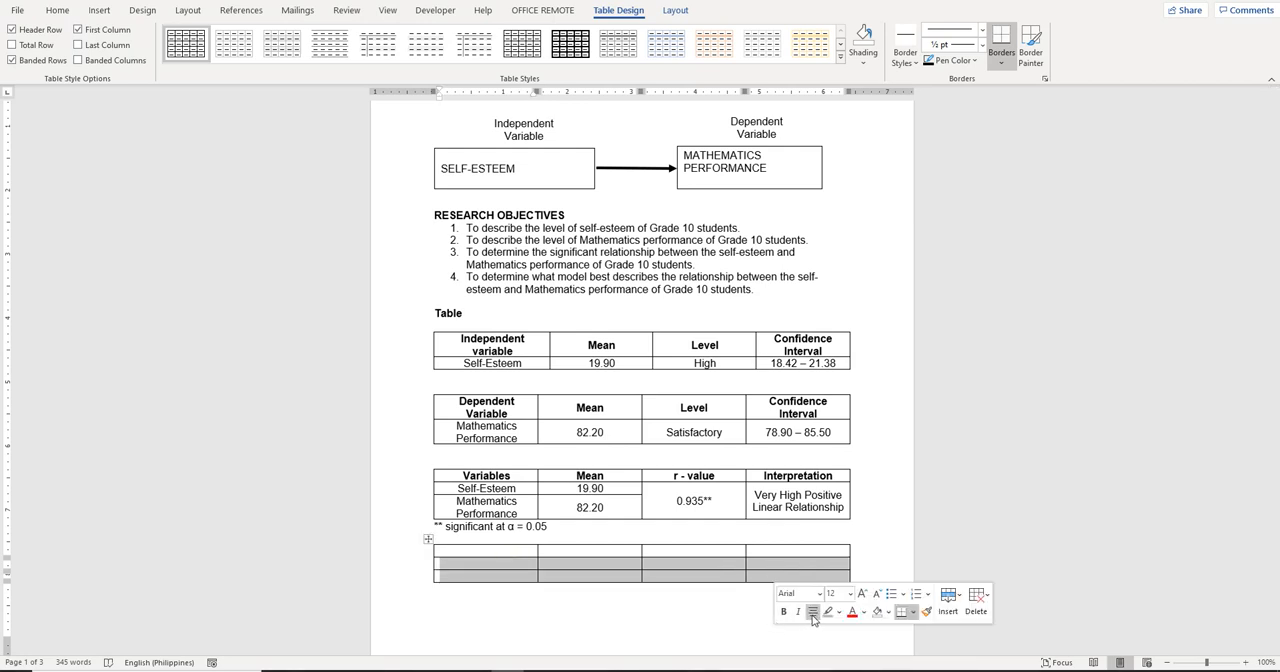
left_click(426, 540)
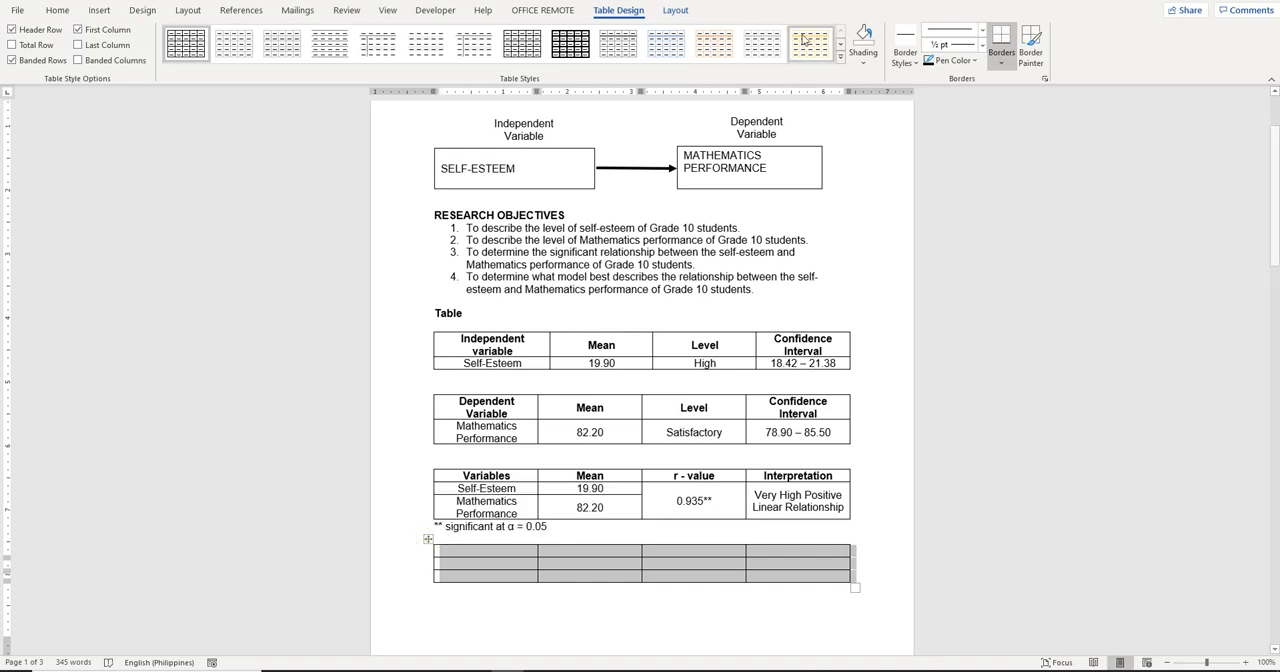
left_click(676, 10)
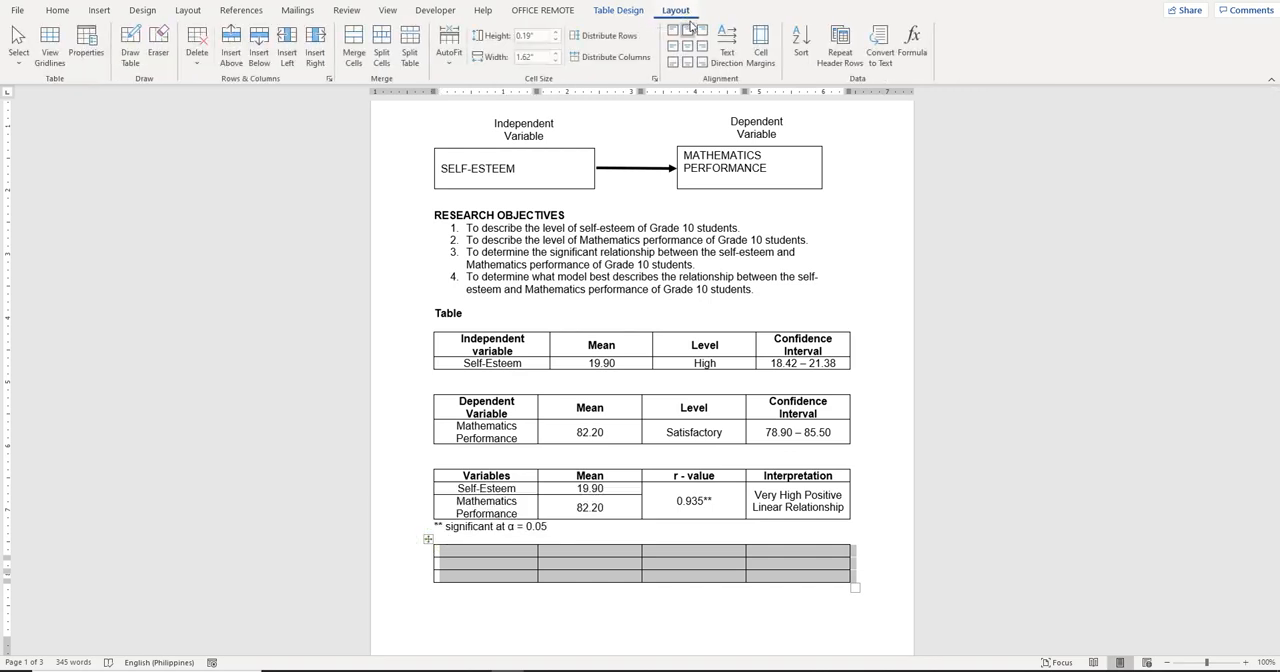
Enter "Variable" and "Coefficient" as the first two column headers of the fourth table
left_click(500, 552)
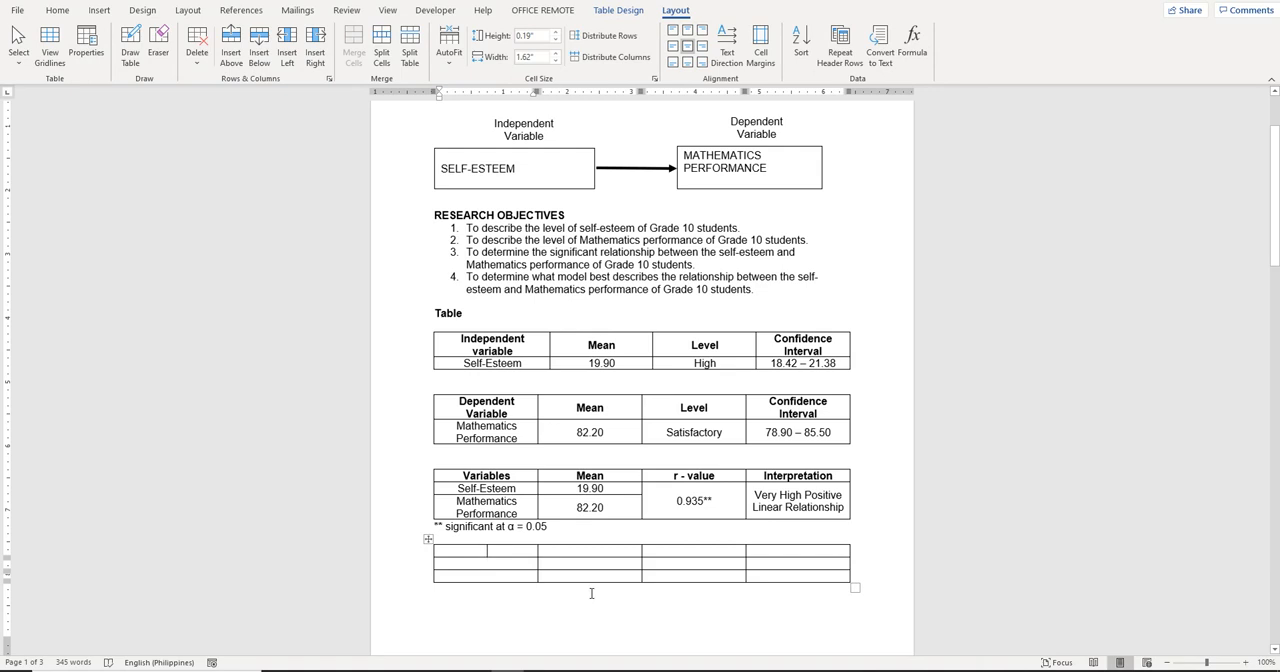
type("Va")
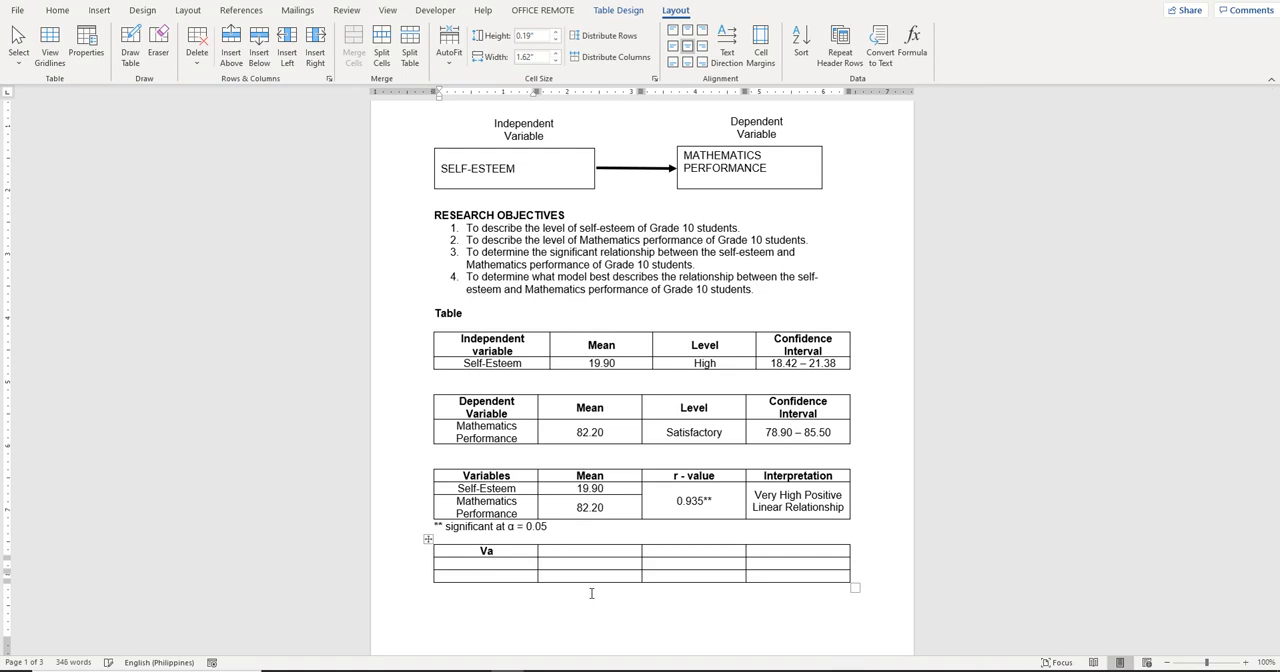
type("riable")
left_click(604, 551)
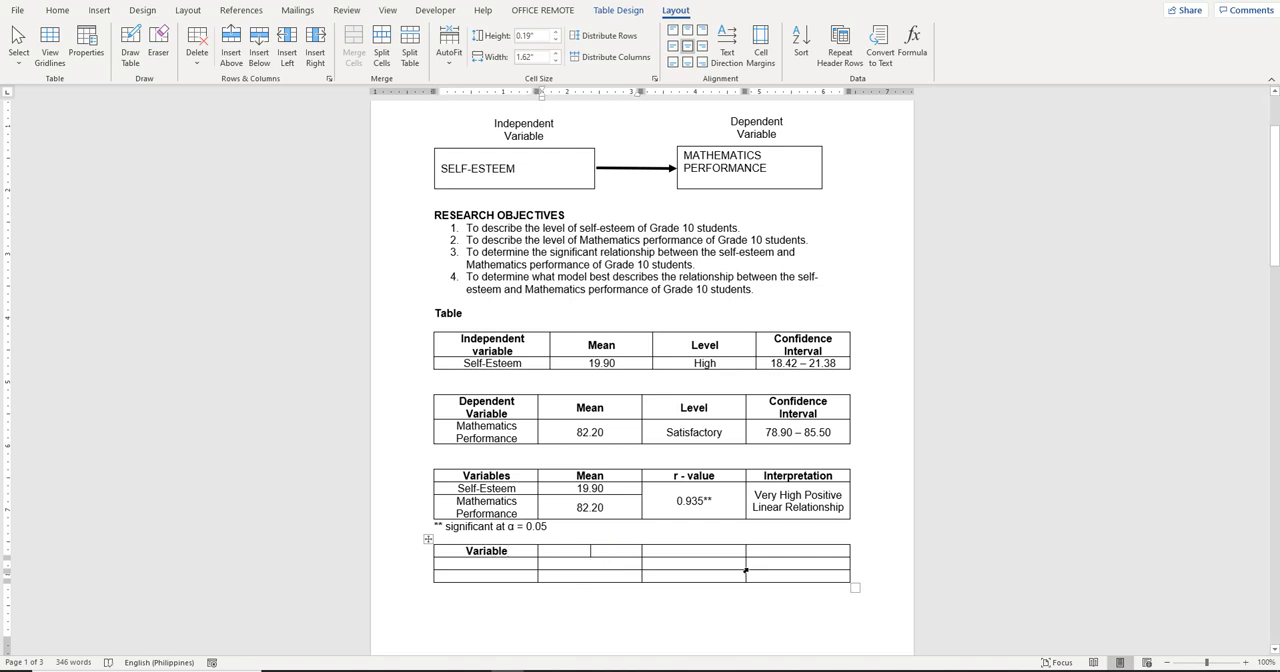
type("Co")
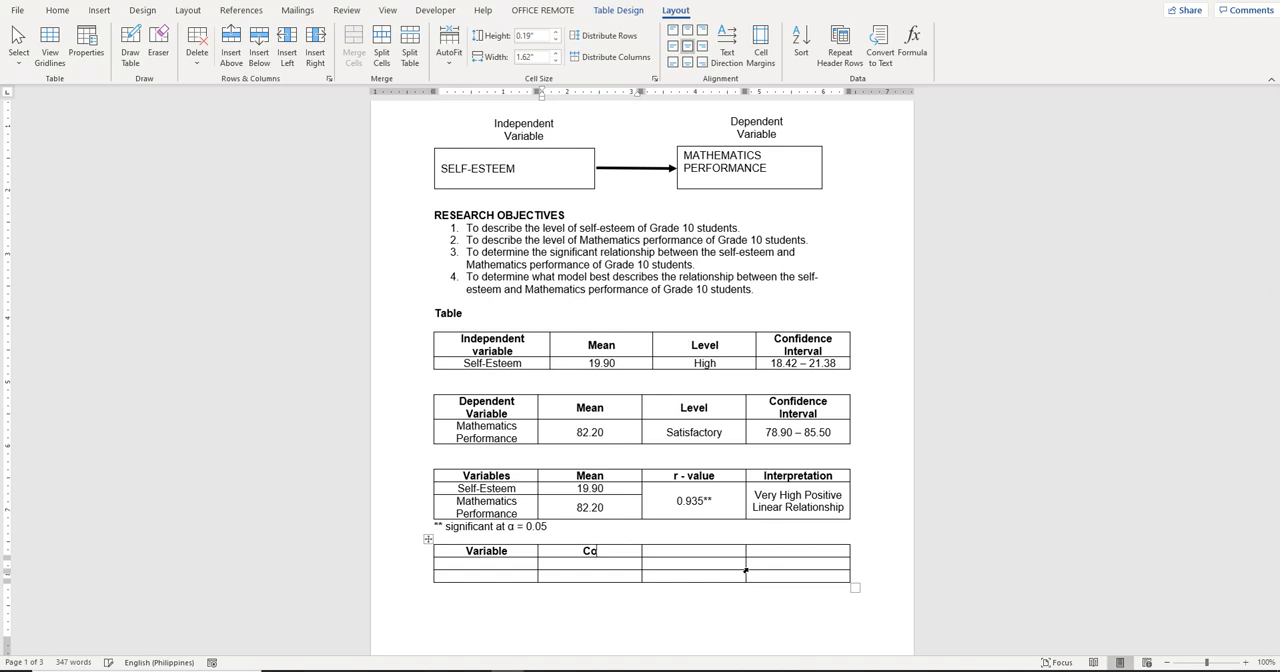
type("efficient")
Enter "p-value" and "r²" with a superscript 2 as the last two column headers of the fourth table
key("Tab")
type("q")
key("BackSpace")
type("p-value")
key("Tab")
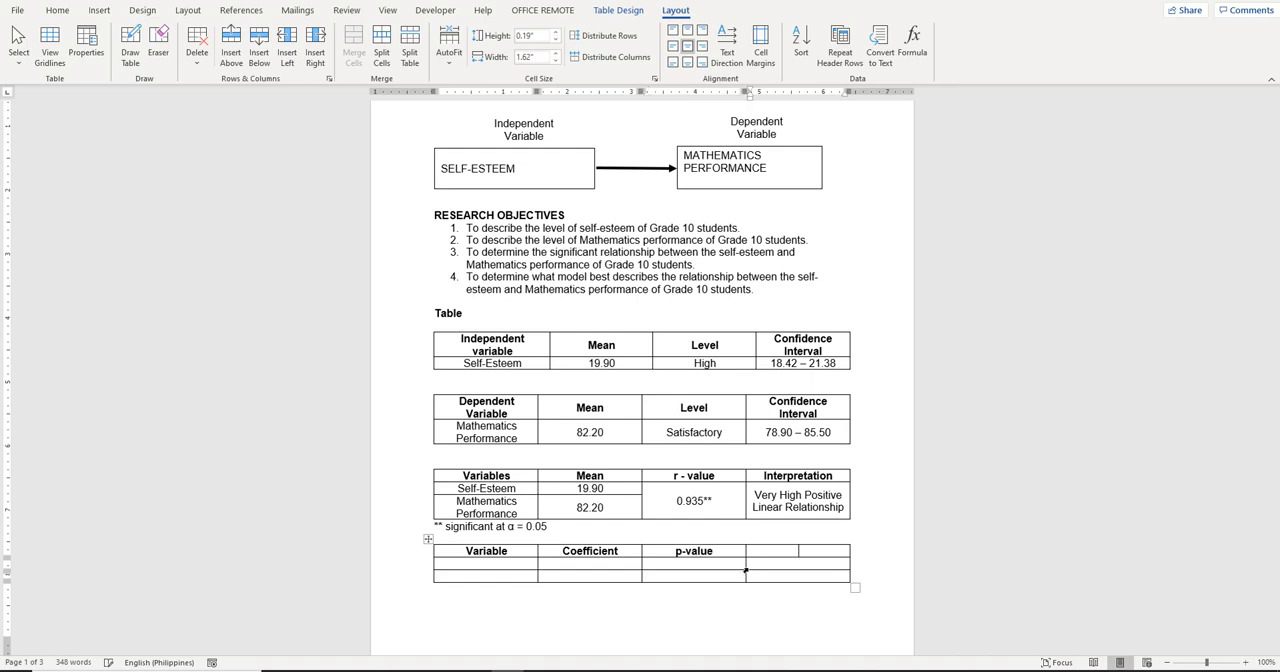
type("r")
key("ctrl+shift+equal")
type("2")
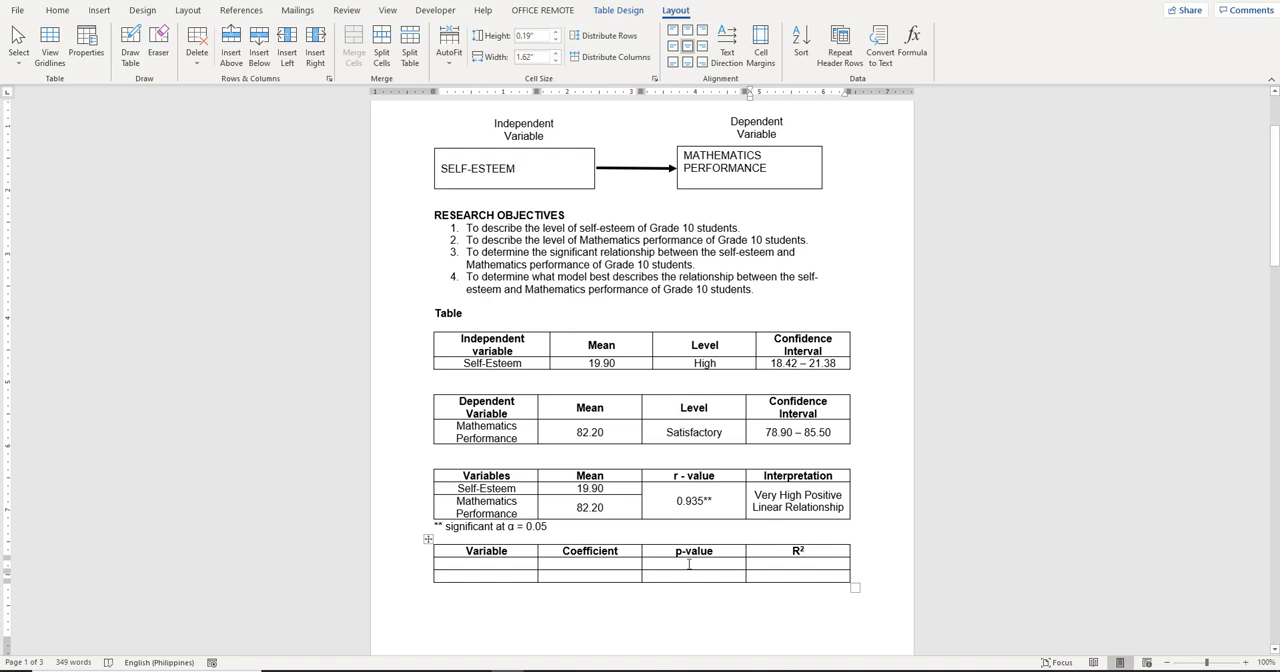
Label the two rows beneath the "Variable" header "Self-Esteem" and "Constant"
left_click(509, 563)
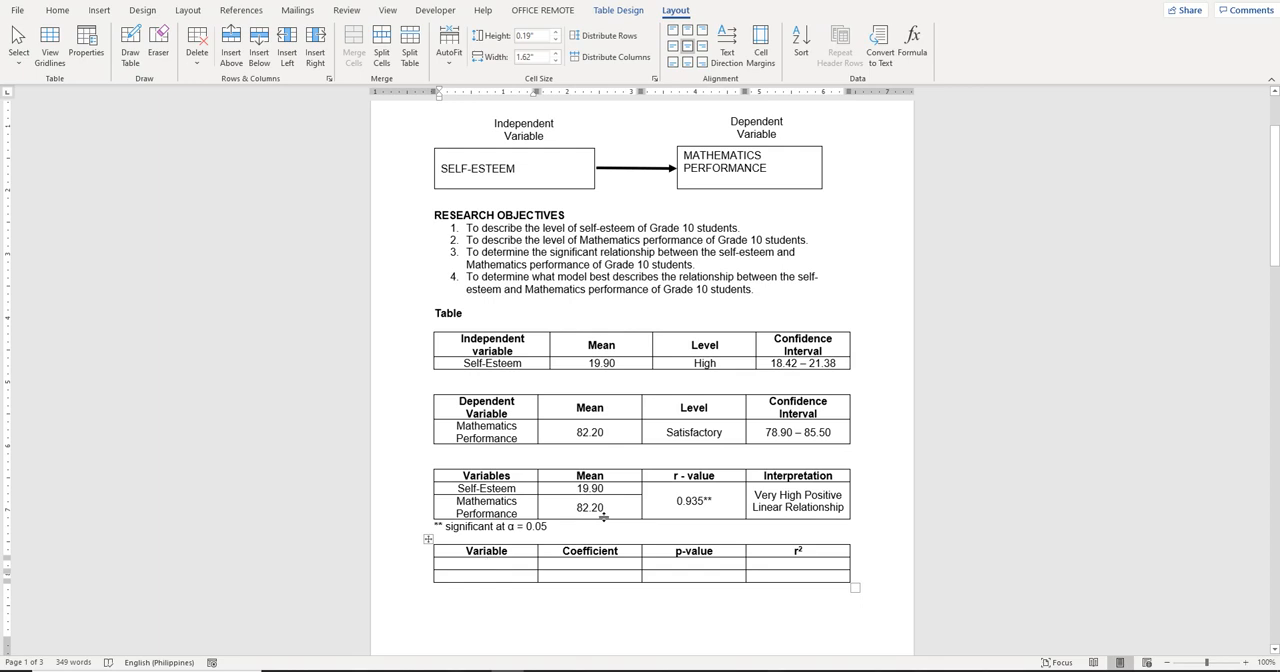
type("Self")
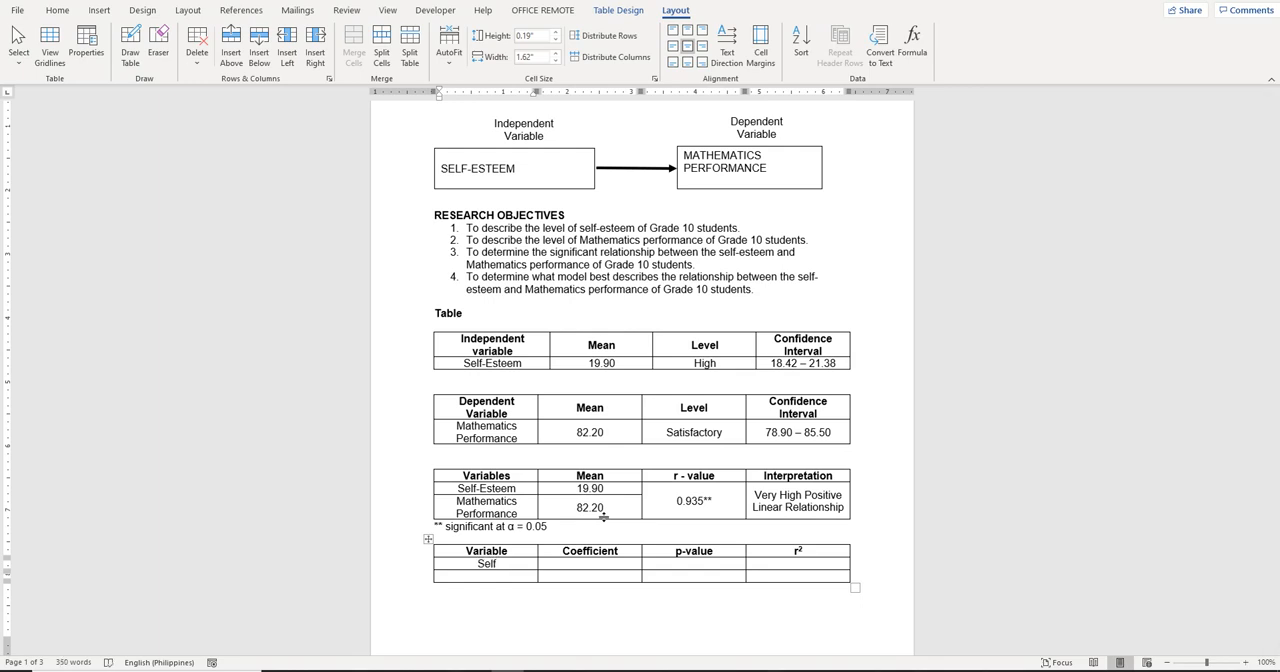
type("-Esteem")
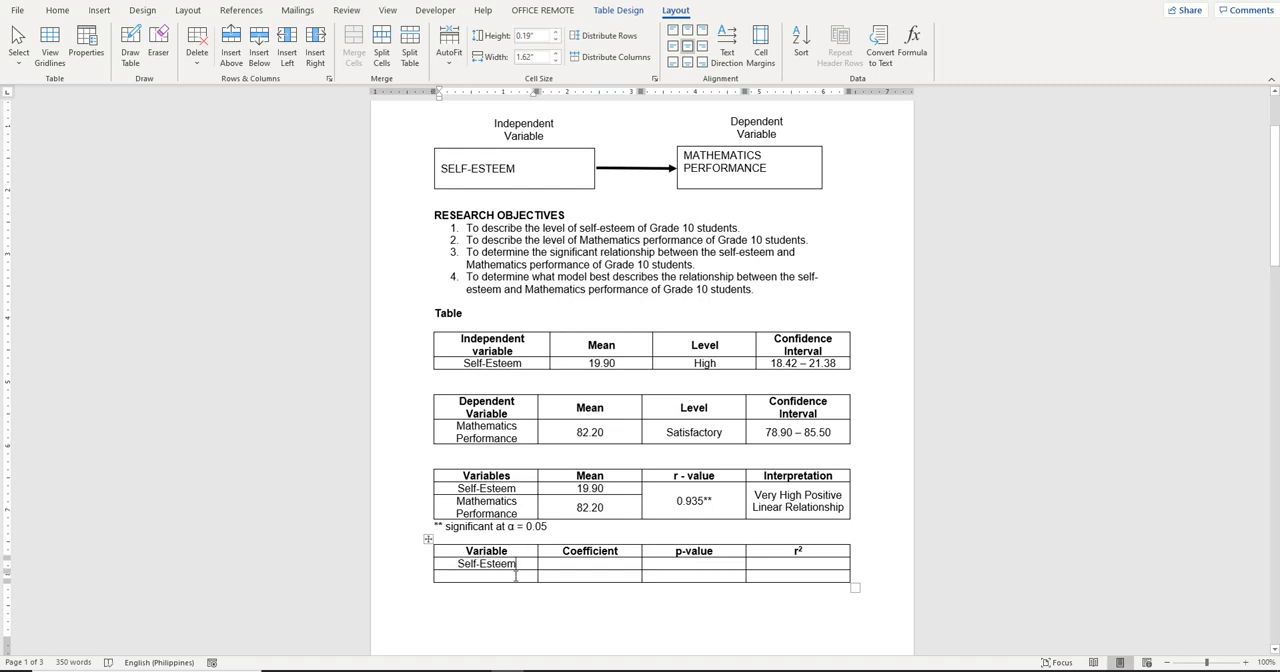
left_click(516, 576)
type("Con")
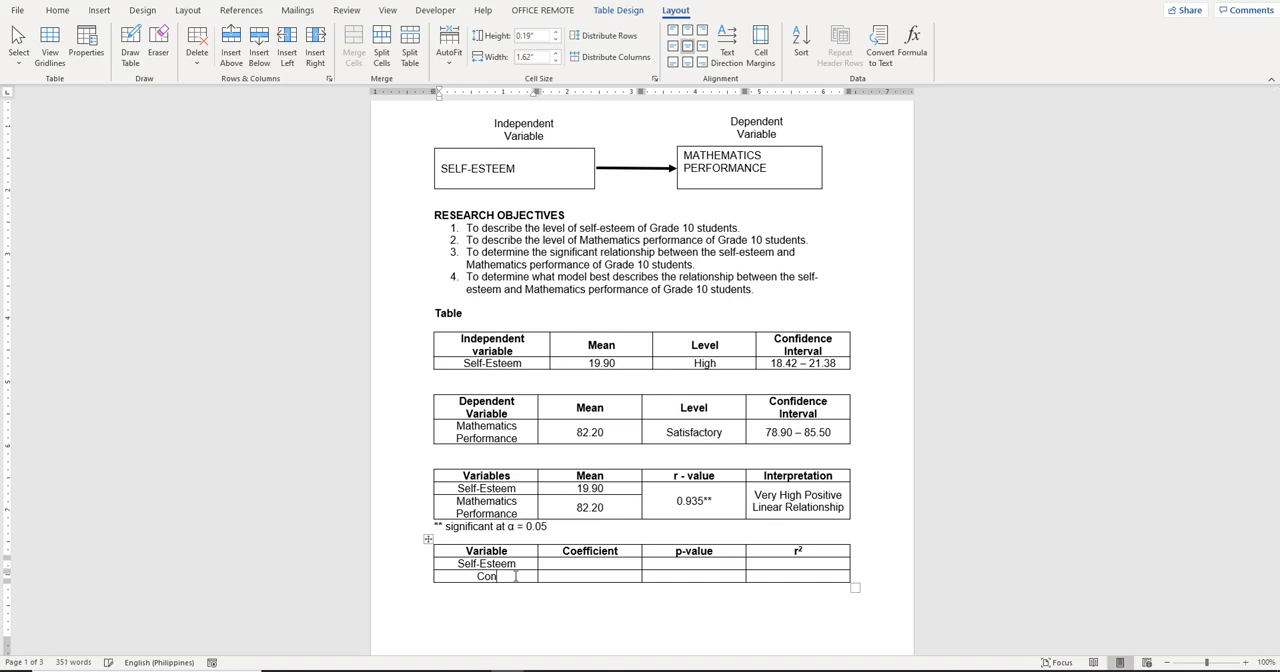
type("stant")
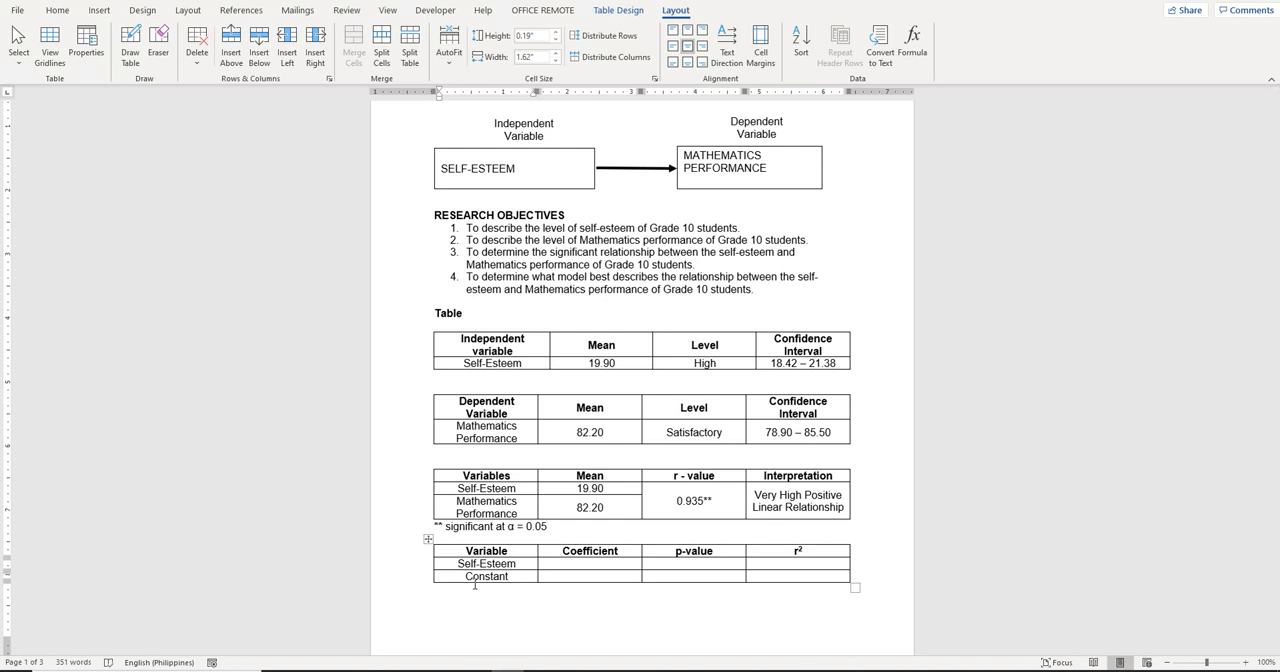
Switch to Excel, restore its window to a smaller size over the Word document and examine the regression output coefficients and p-value
left_click(589, 564)
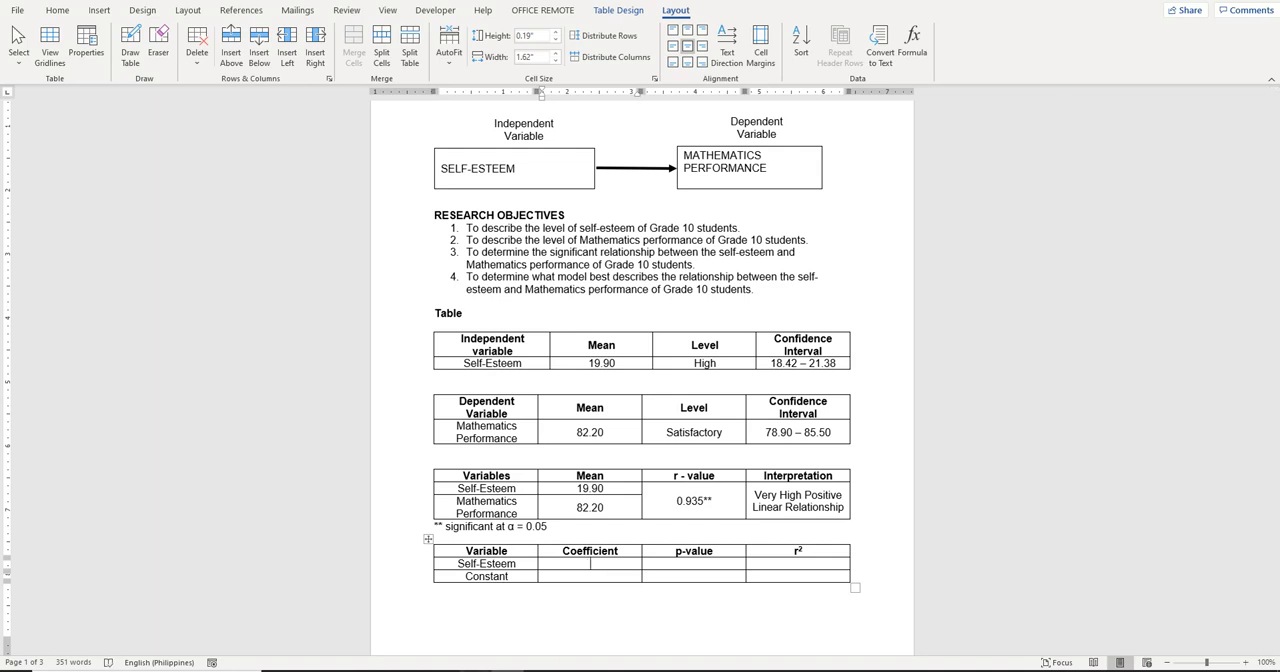
left_click(568, 669)
scroll(952, 295, "down", 4)
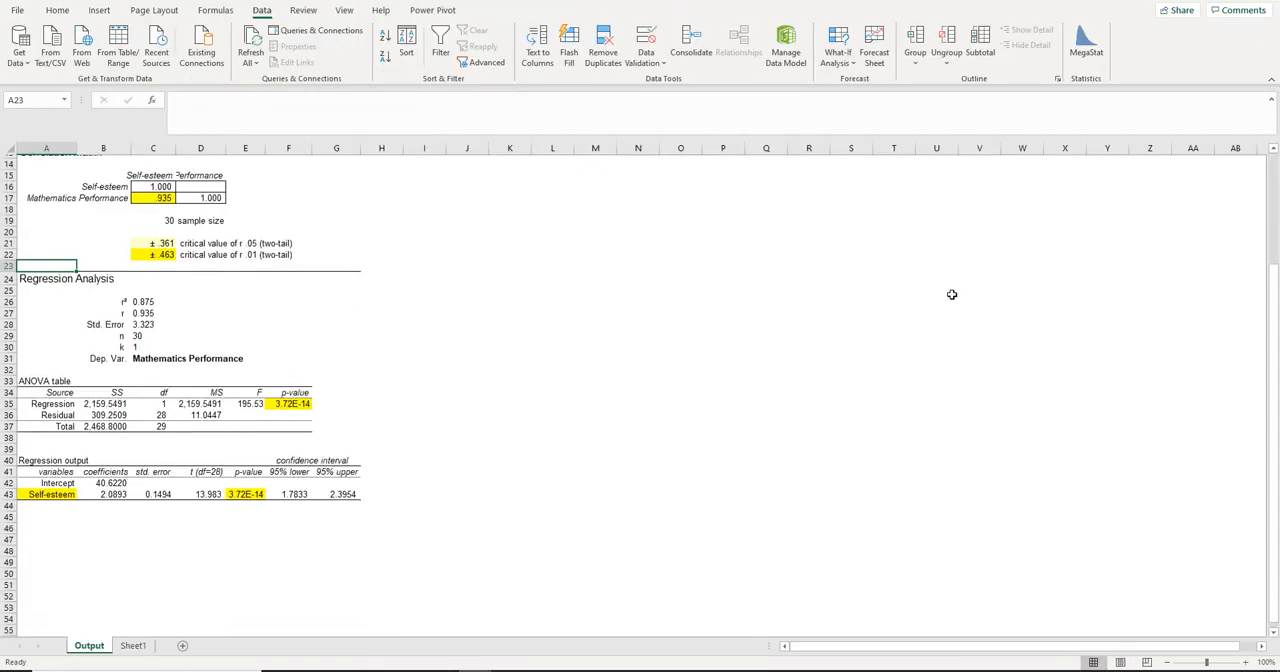
scroll(952, 295, "down", 2)
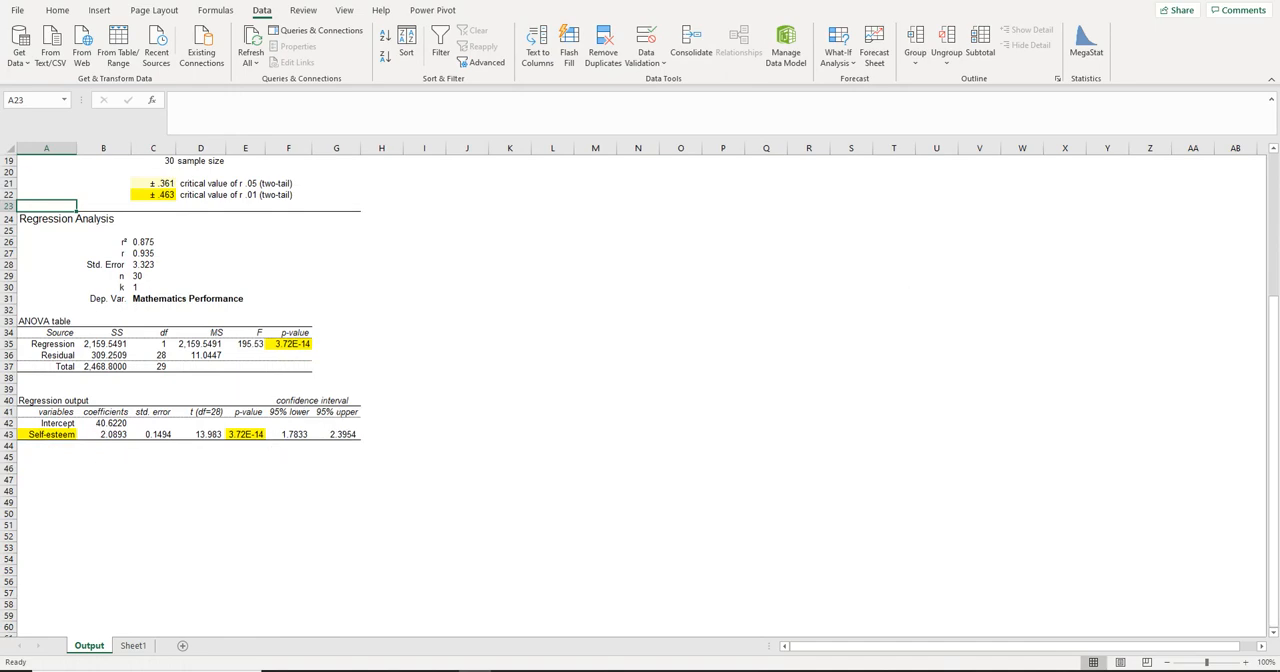
left_click(1234, 1)
scroll(924, 441, "down", 4)
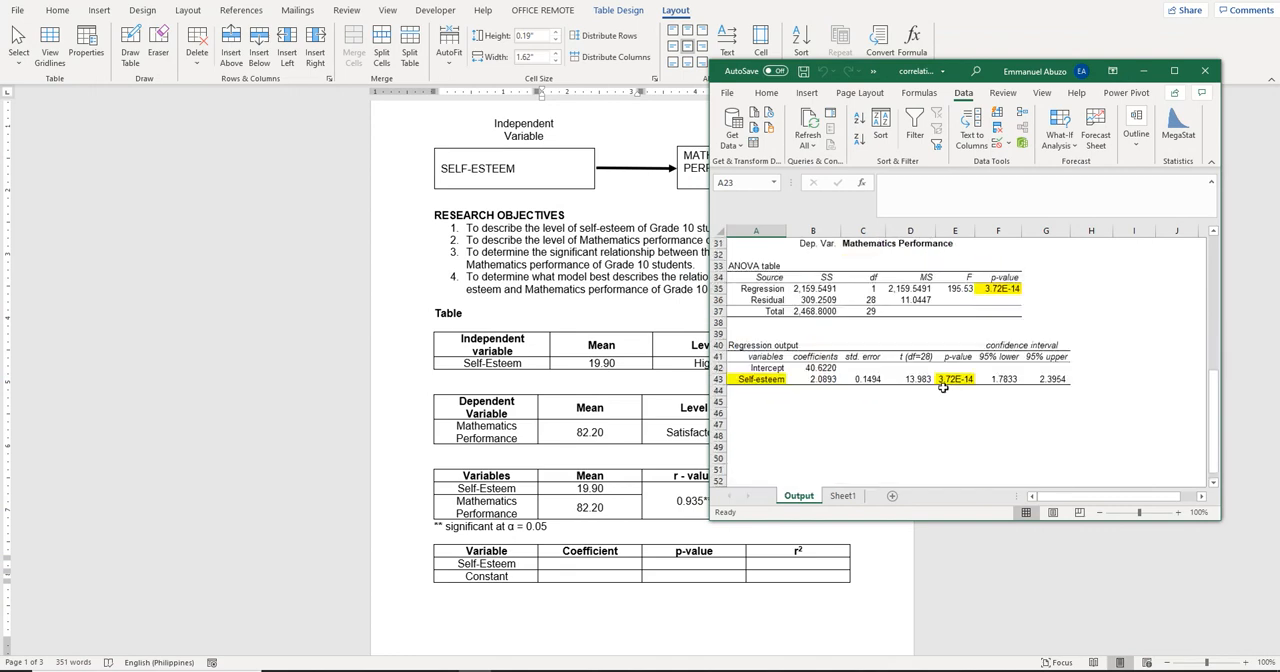
Return to Word and enter 2.09 as the coefficient and 0.00** as the p-value in the Self-Esteem row
left_click(586, 568)
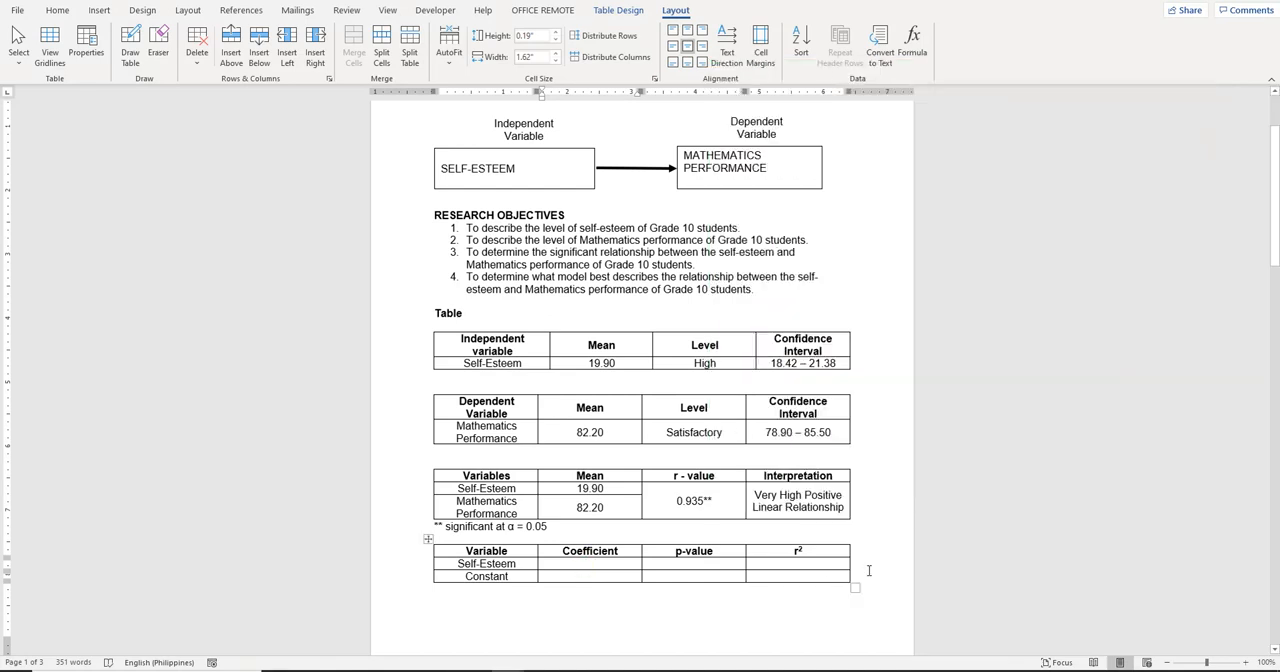
type("2.09")
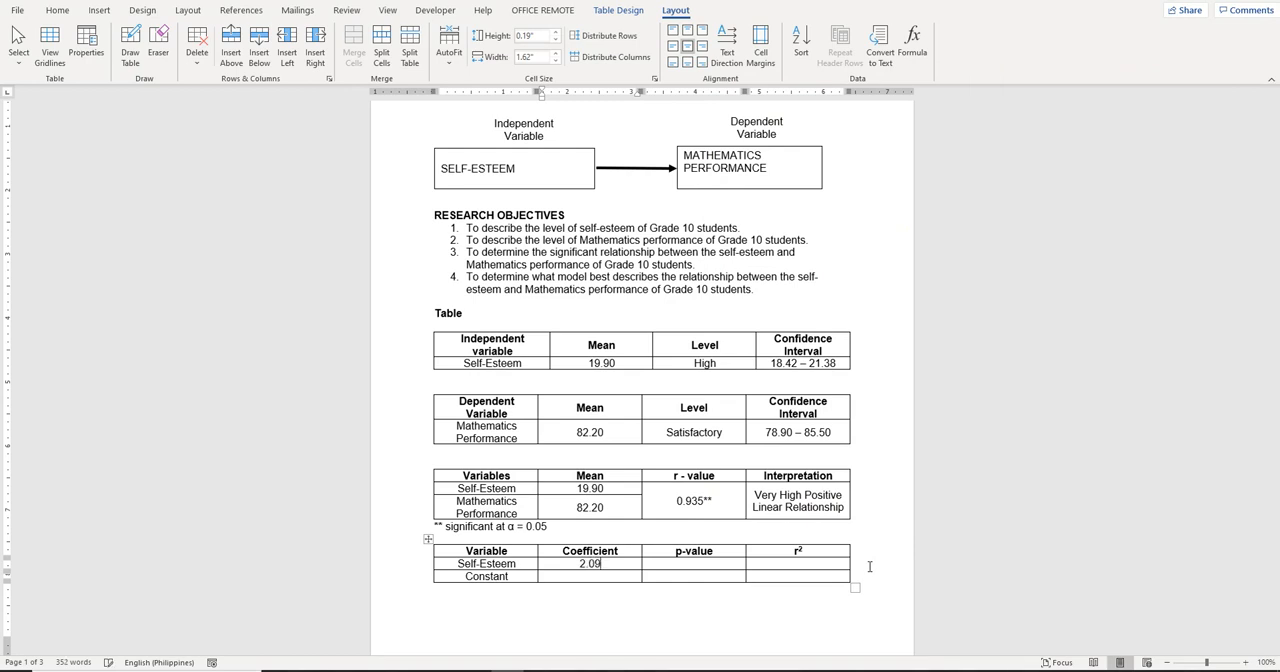
key("Tab")
type("0.00**")
Check the intercept in the Excel regression output and enter 40.62 as the Constant coefficient in the Word table
left_click(608, 577)
key("alt+Tab")
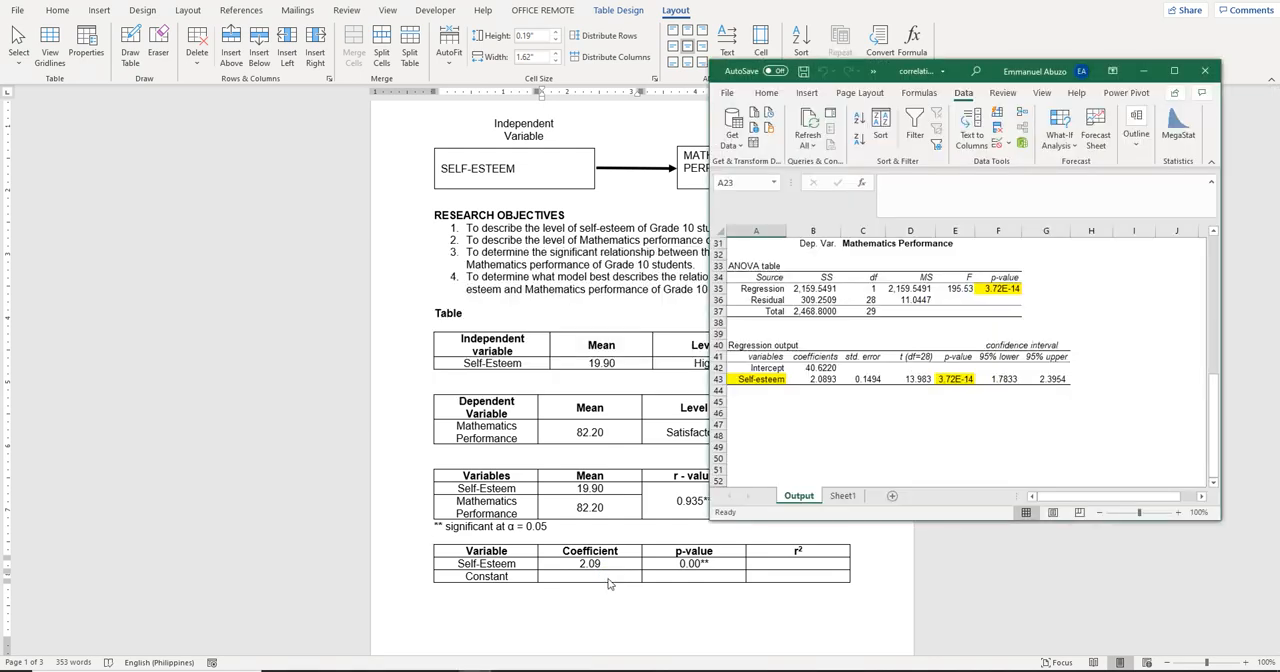
key("alt+Tab")
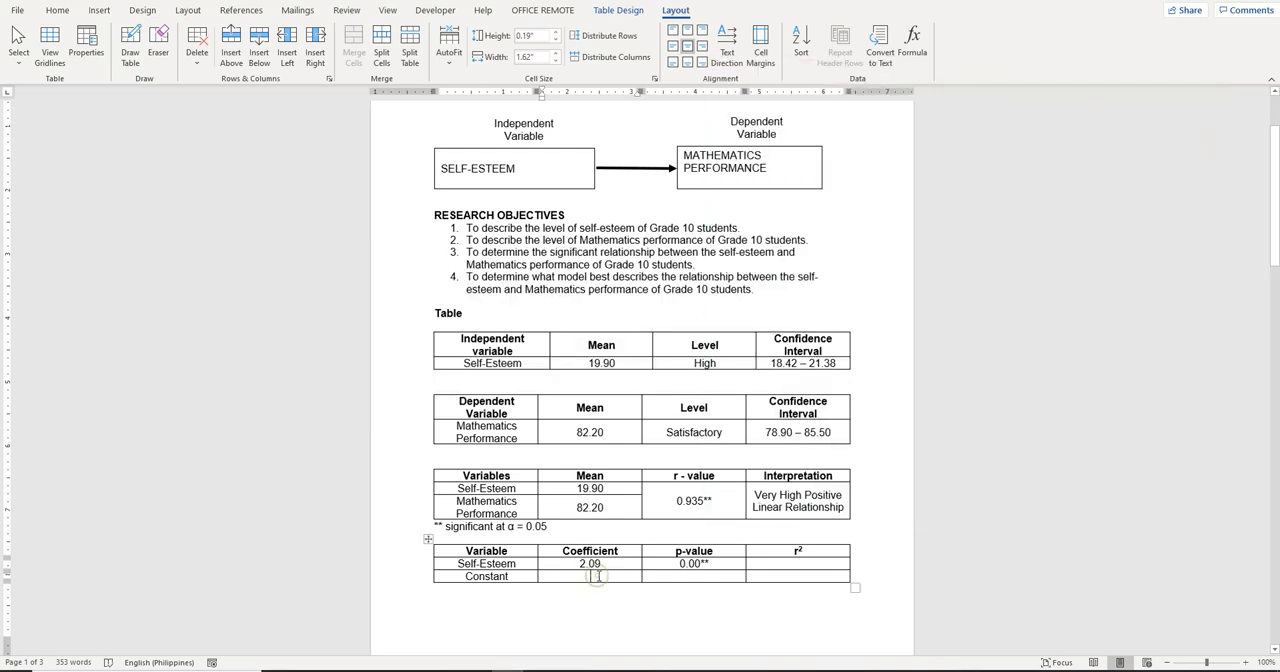
type("40.62")
Look up r² in the Excel regression analysis, enter 0.875 under the r² header in Word and merge the two cells there
key("alt+Tab")
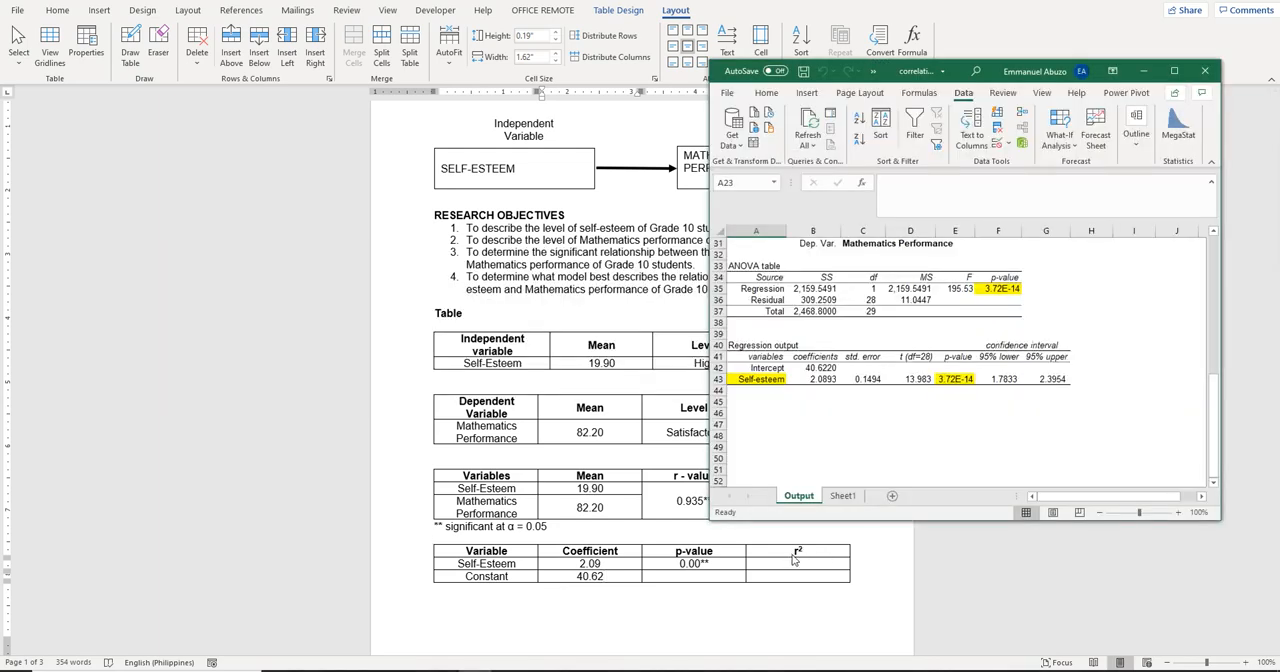
scroll(1110, 302, "up", 3)
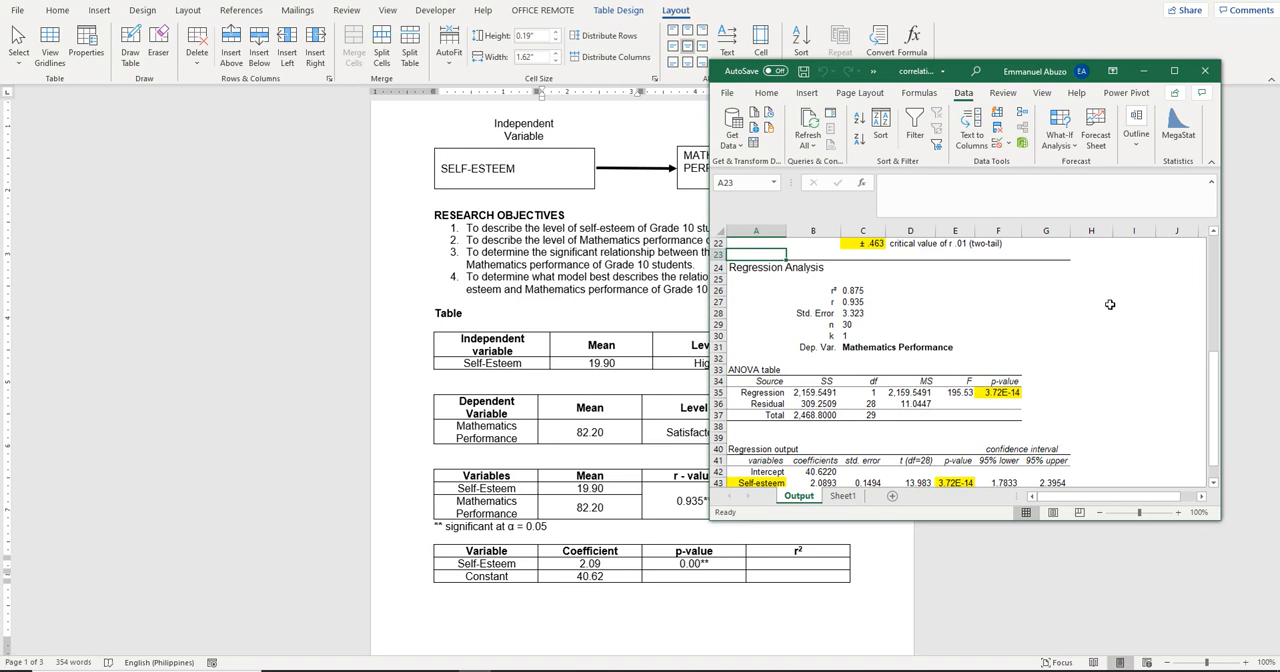
left_click(800, 569)
type("0.875")
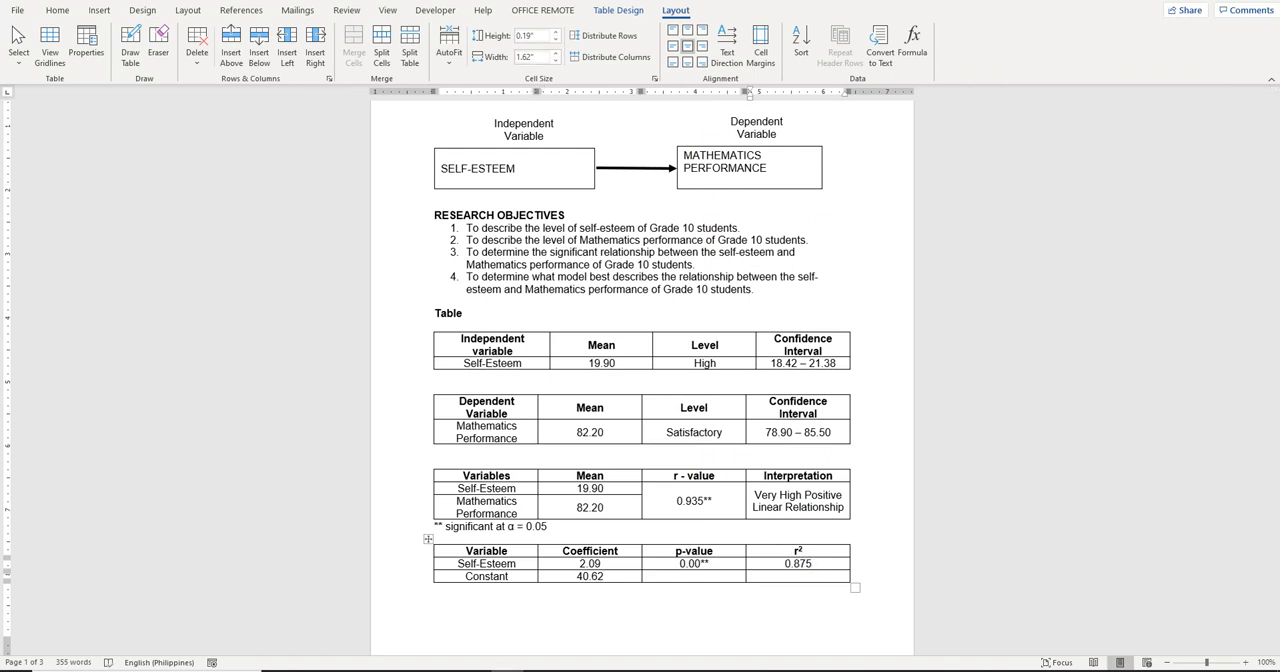
left_click(158, 45)
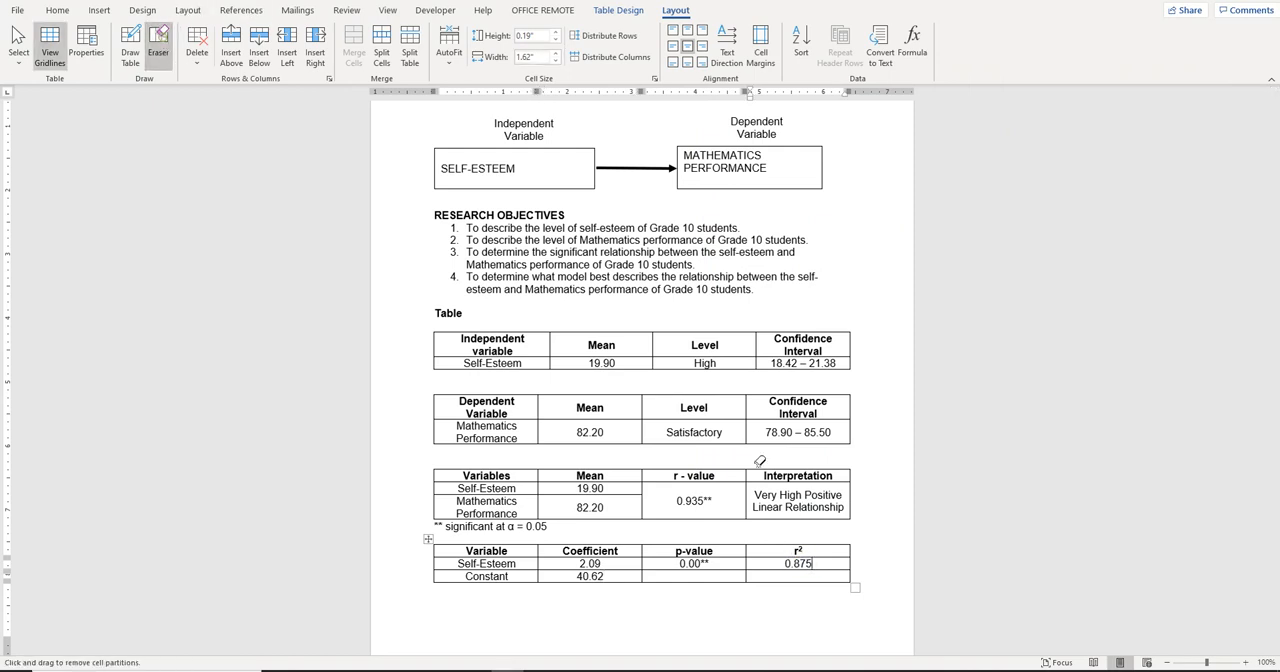
left_click(770, 570)
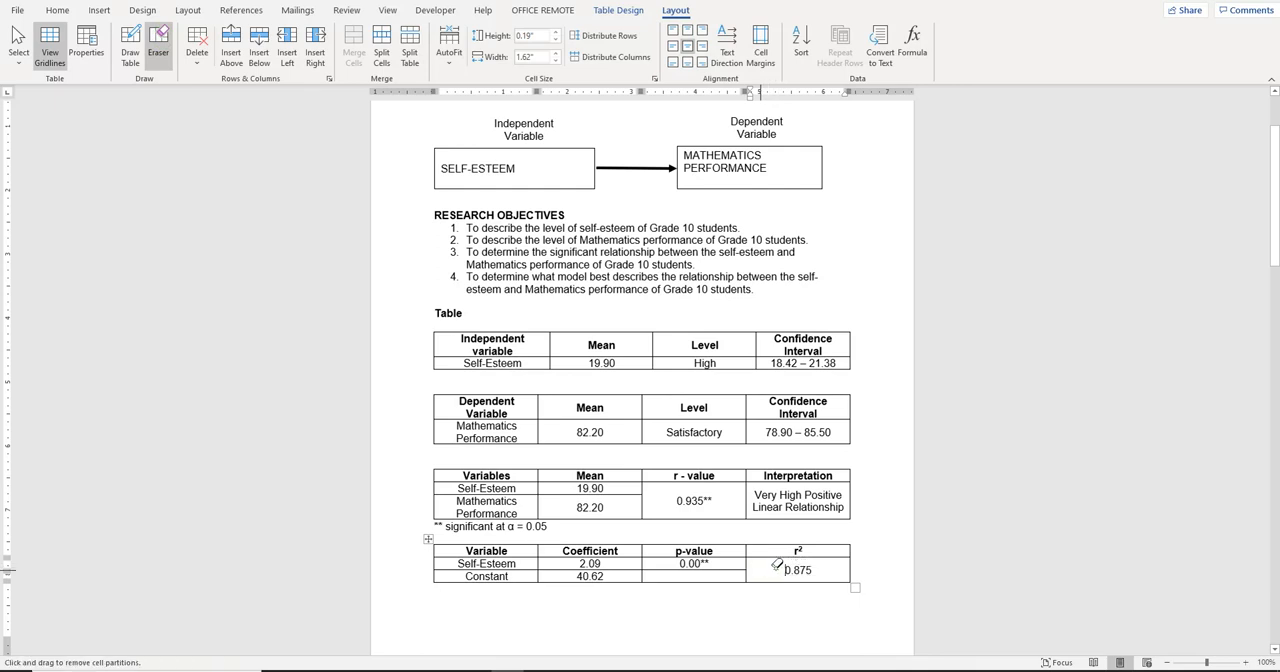
left_click(715, 622)
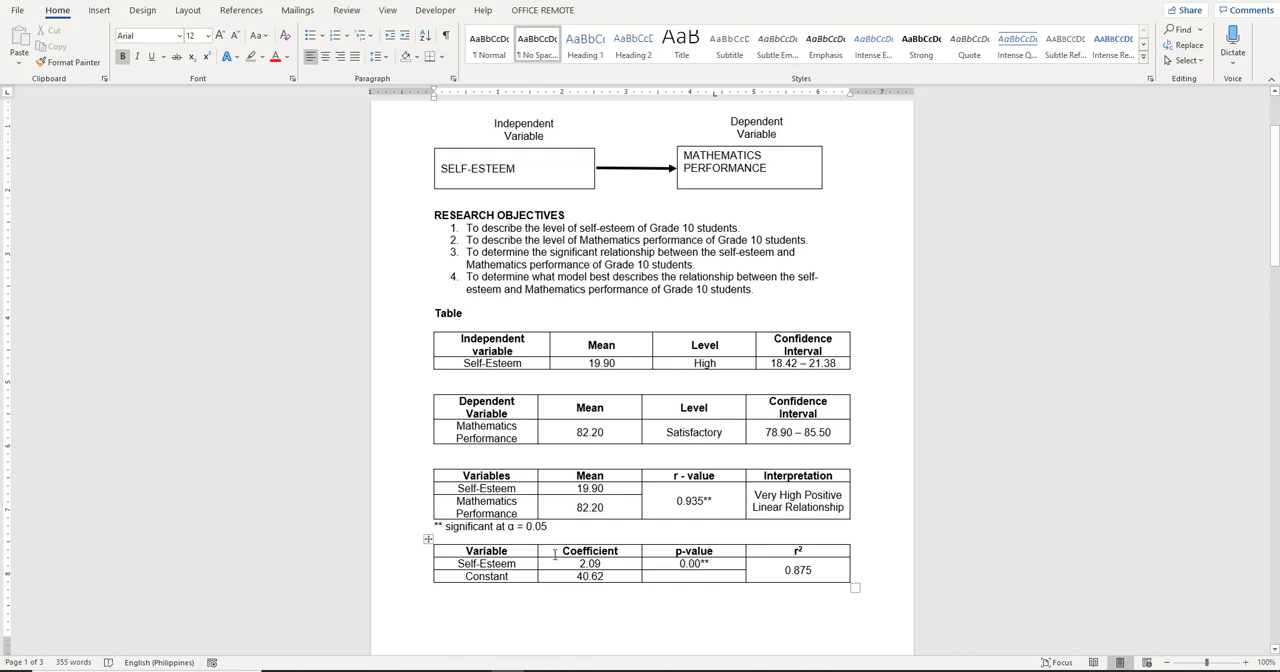
Copy the significance note "** significant at α = 0.05" from under the third table to directly below the fourth table
left_click(584, 563)
left_click(593, 598)
left_click_drag(548, 526, 434, 526)
key("ctrl+c")
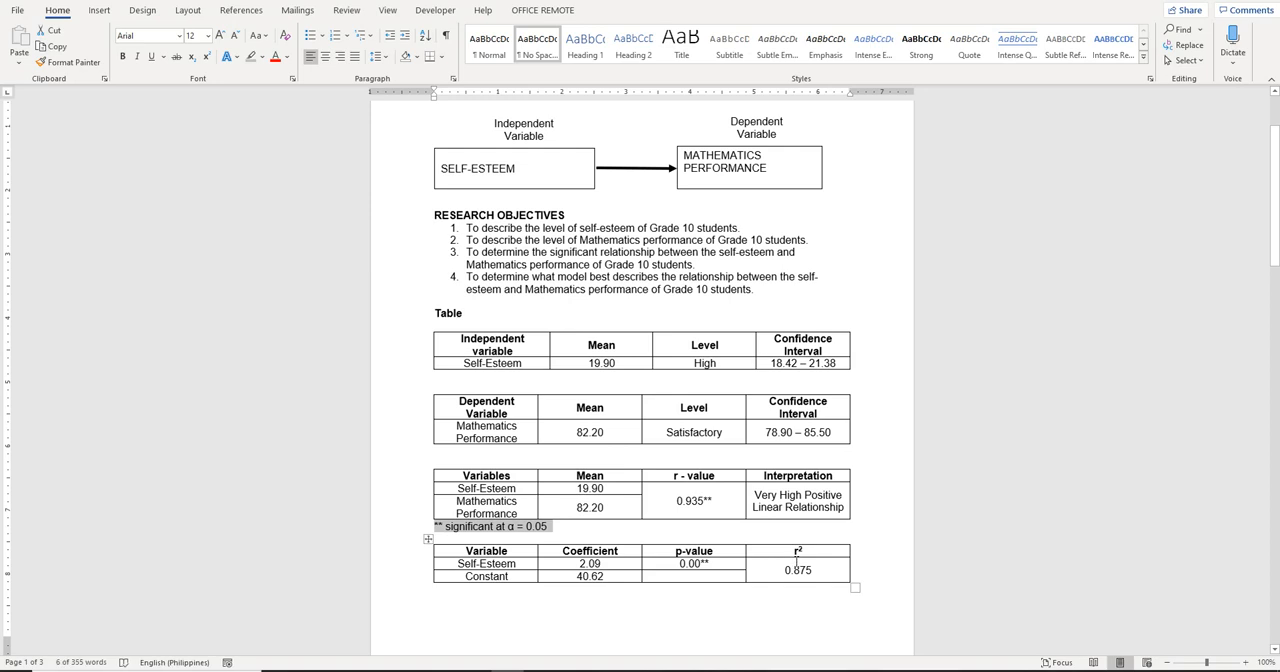
left_click(438, 591)
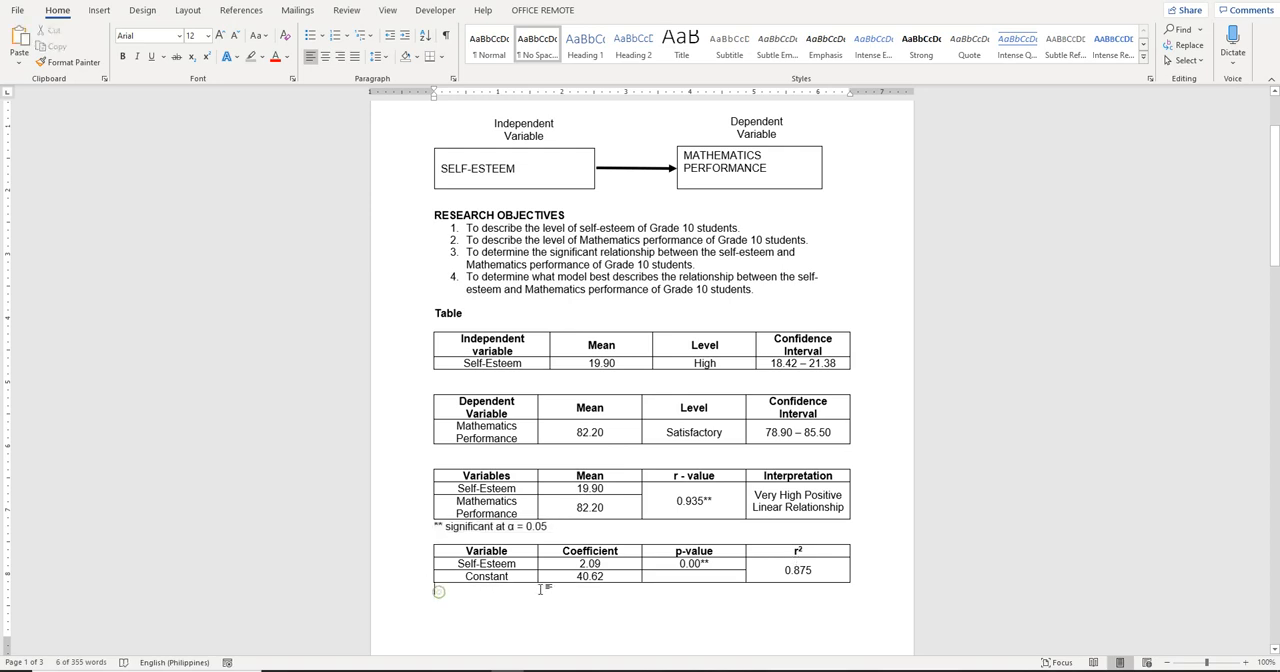
key("ctrl+v")
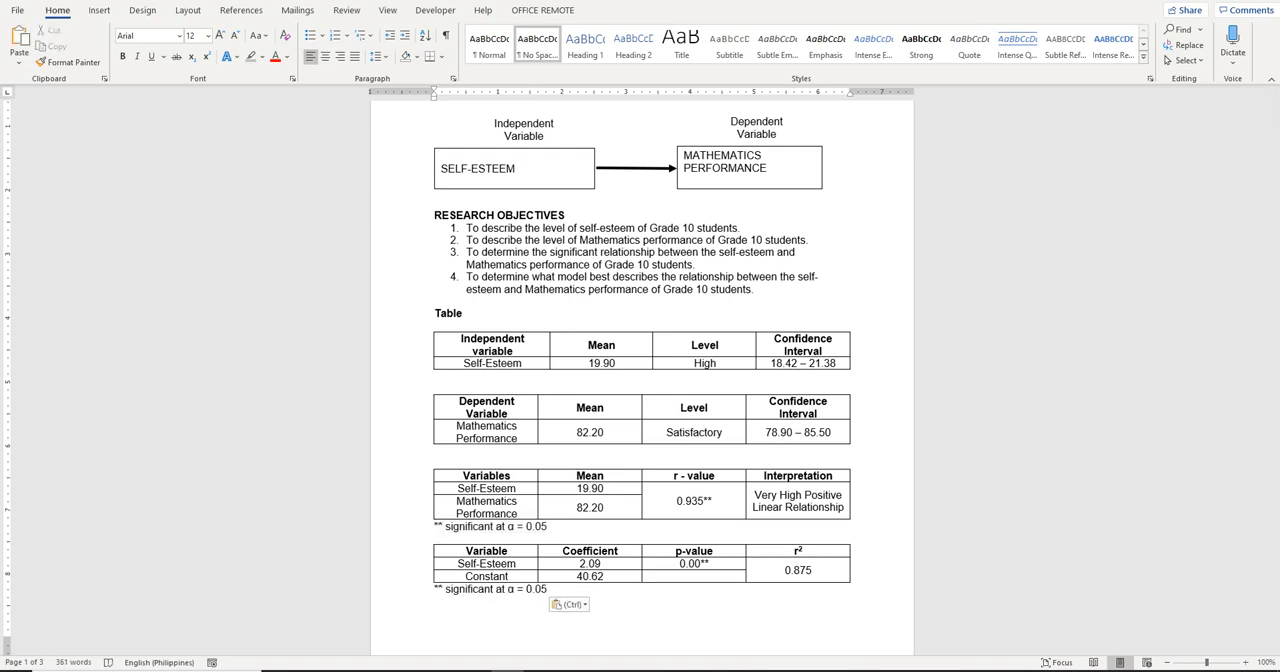
Below the fourth table's significance note, add the regression equation "Mathematics Performance = 2.09(Self-Esteem) + 40.62" on a separate line
key("Return")
type("Mathema")
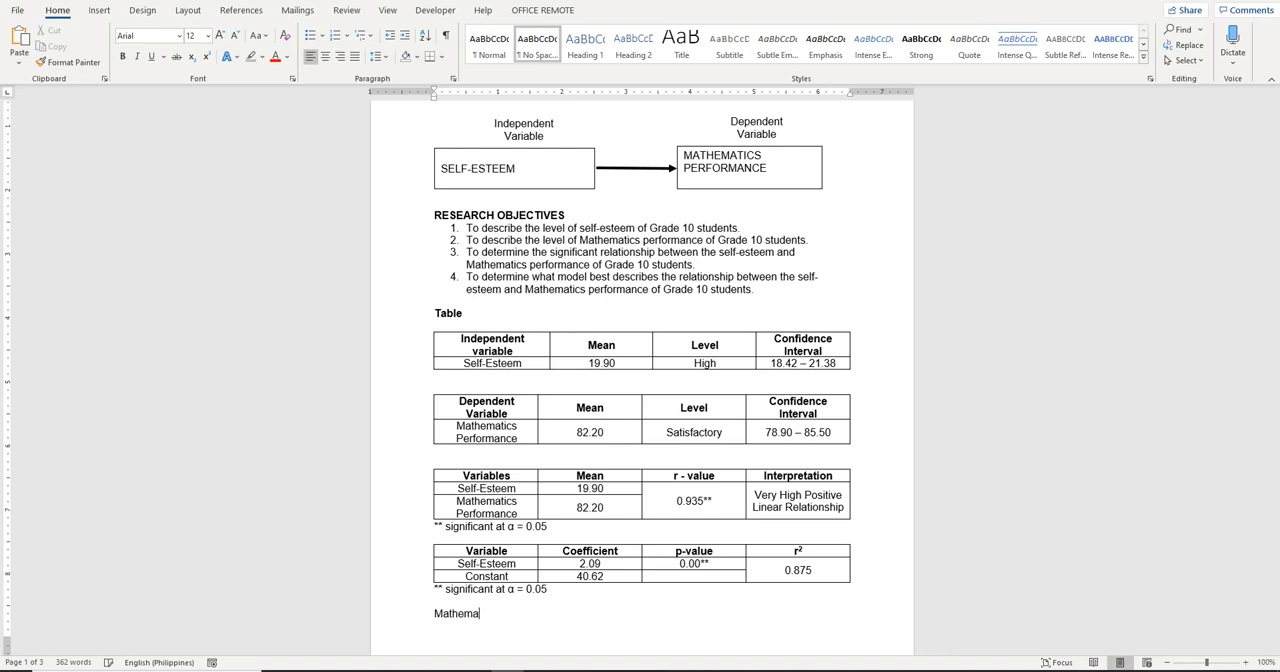
type("tics Performance = 2.09(Se")
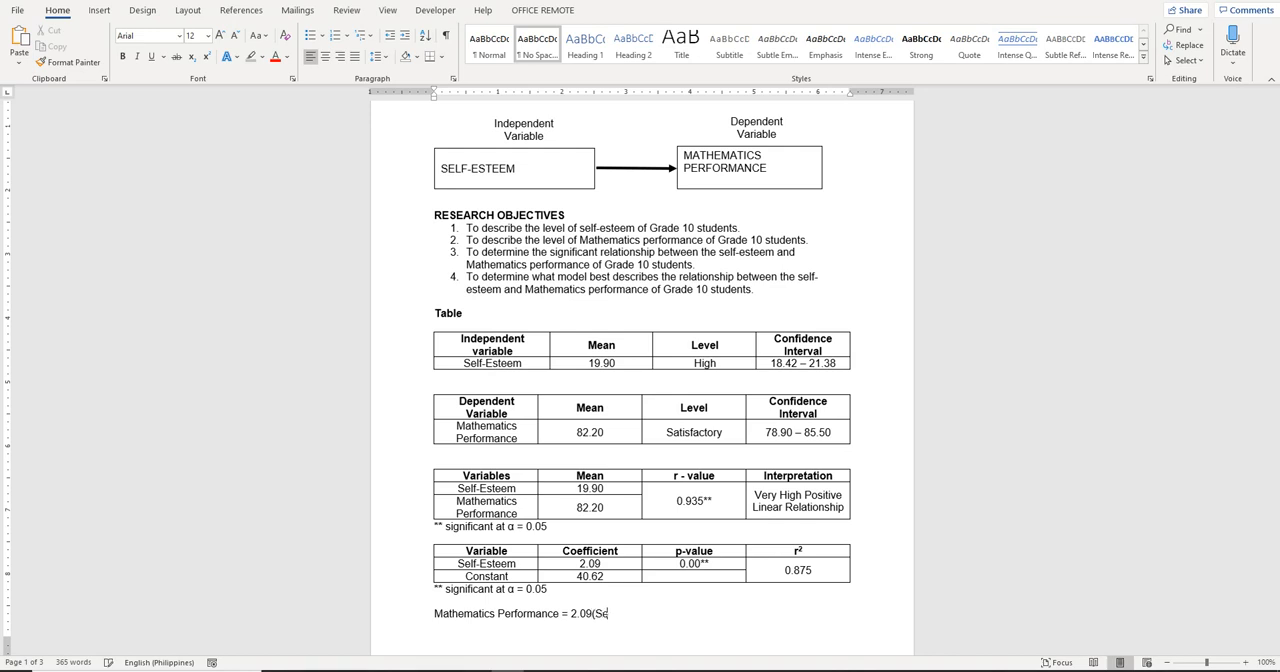
type("lf-Esteem) + 40.62")
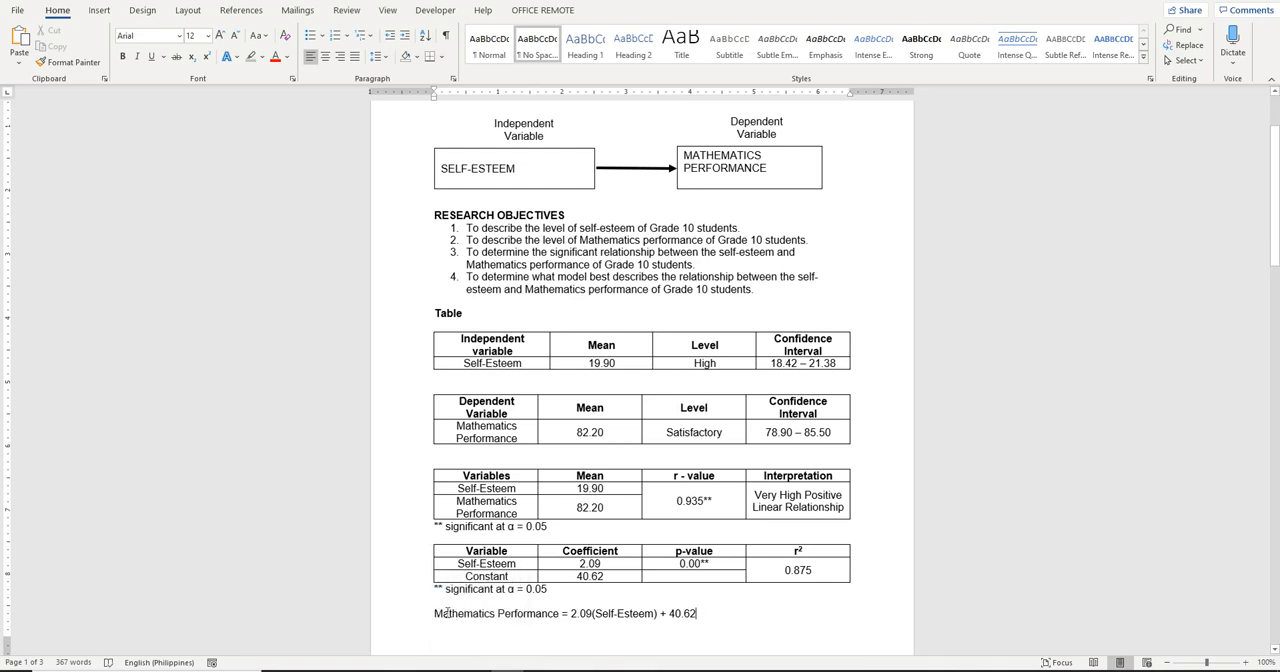
Switch to the Excel workbook, maximize it and start MegaStat's Scatterplot tool on the Sheet1 data
left_click(544, 671)
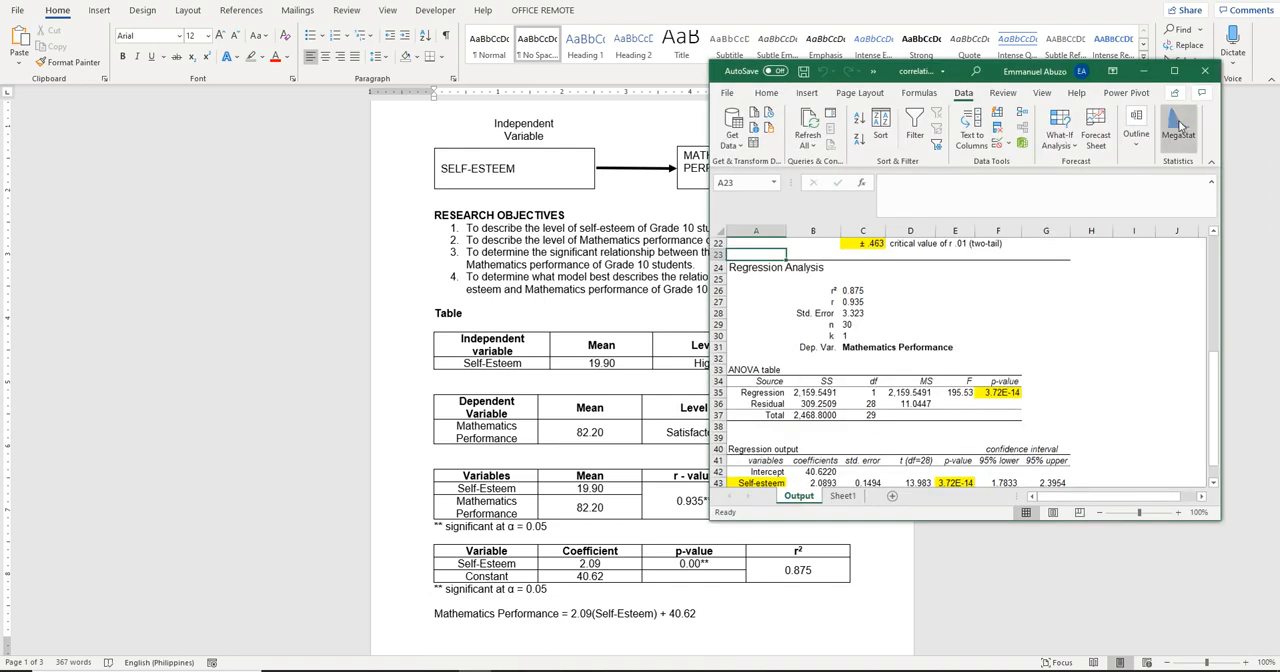
left_click(1174, 71)
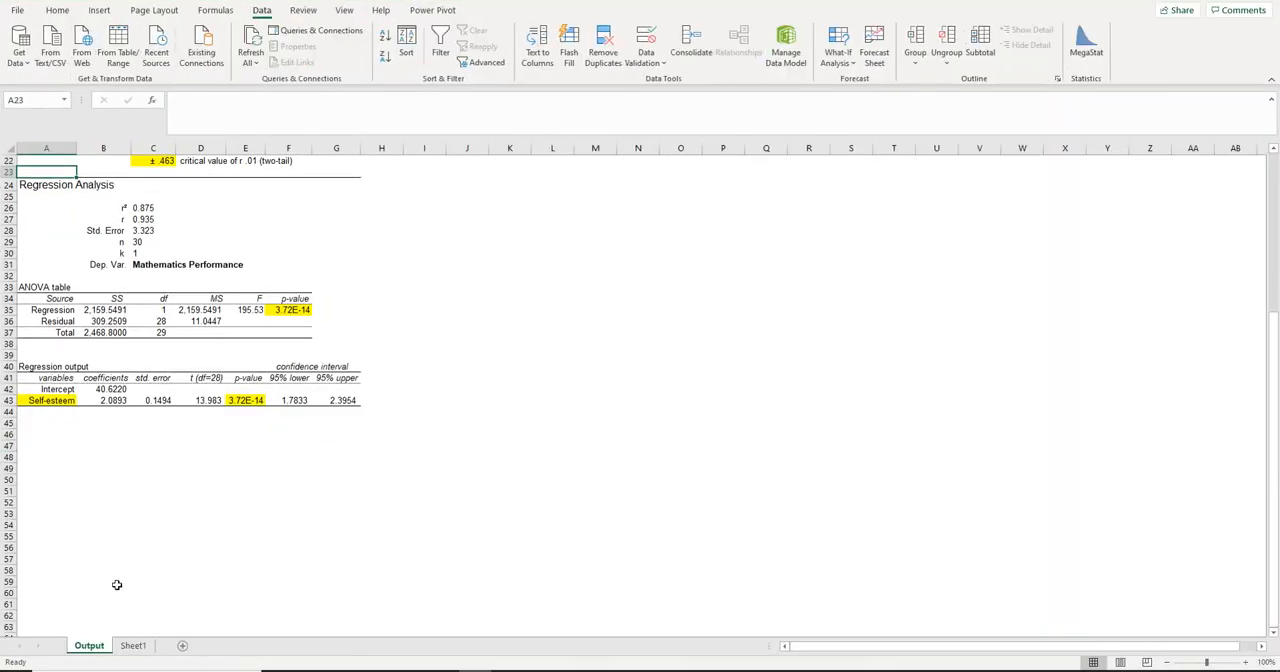
left_click(133, 645)
left_click(1088, 48)
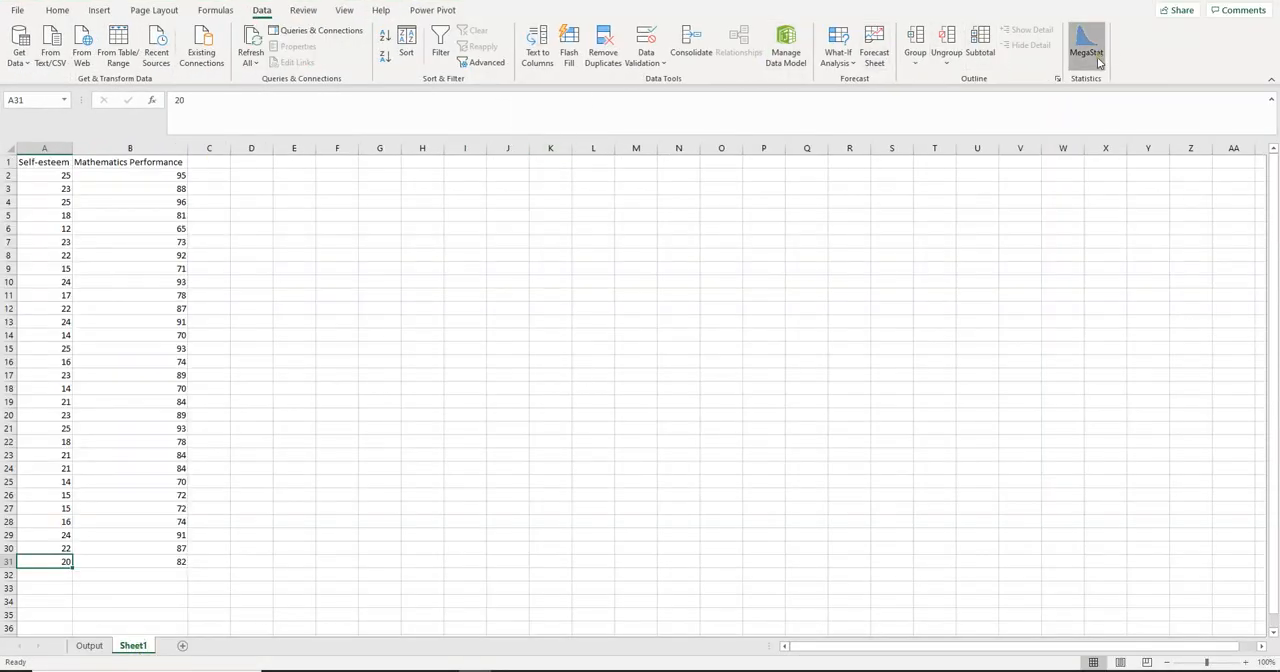
left_click(637, 320)
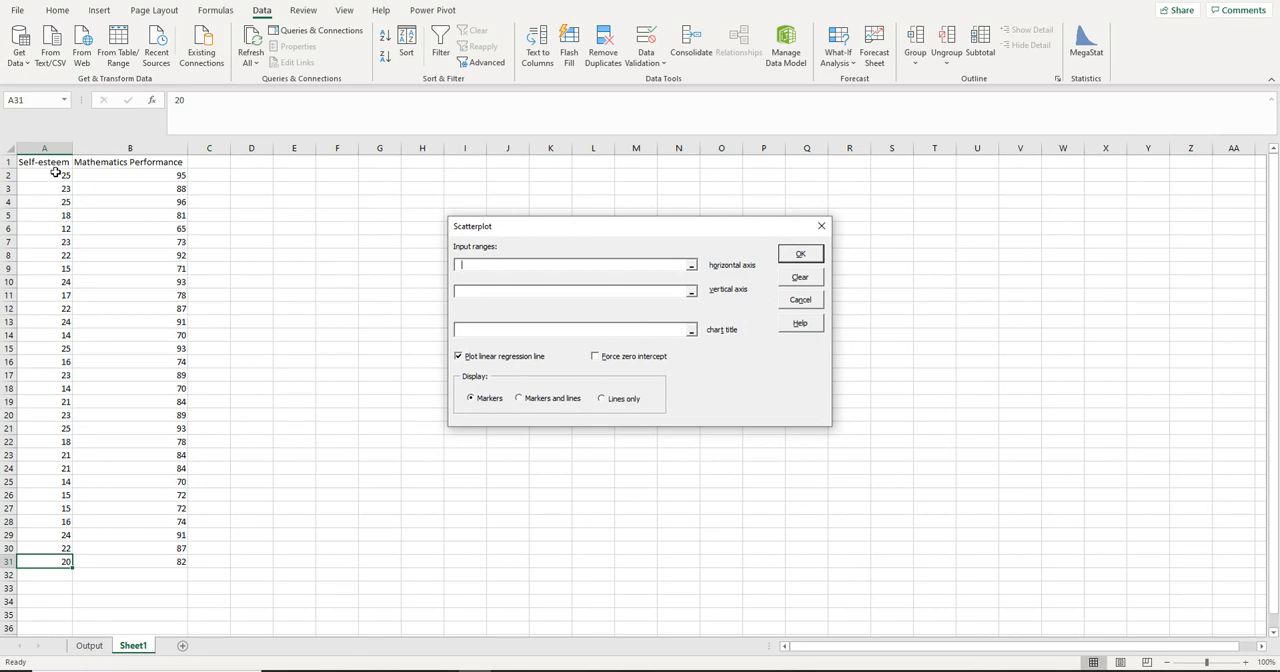
left_click_drag(97, 173, 138, 560)
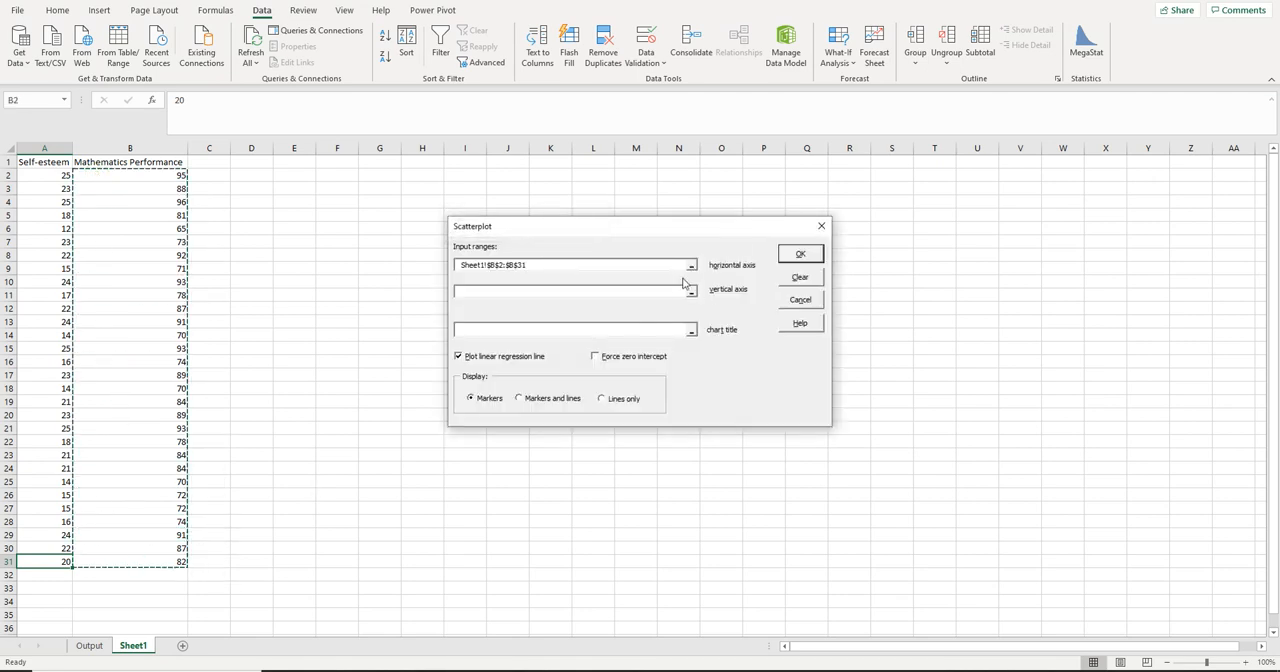
left_click(624, 291)
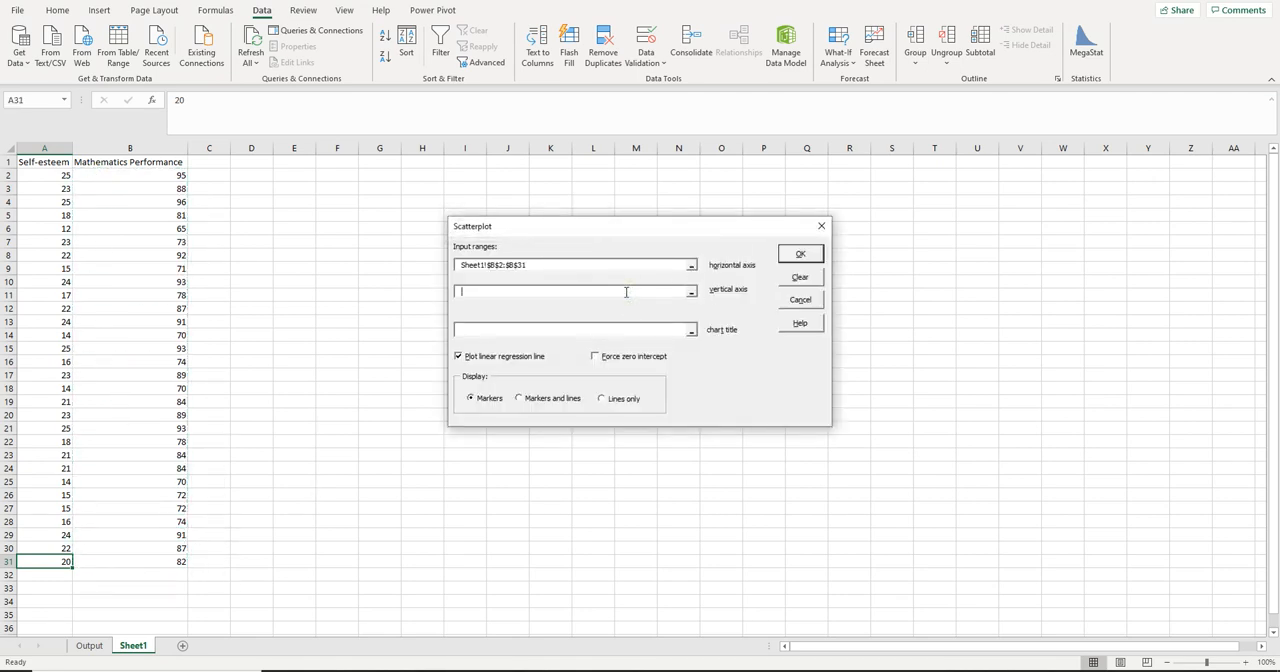
double_click(543, 264)
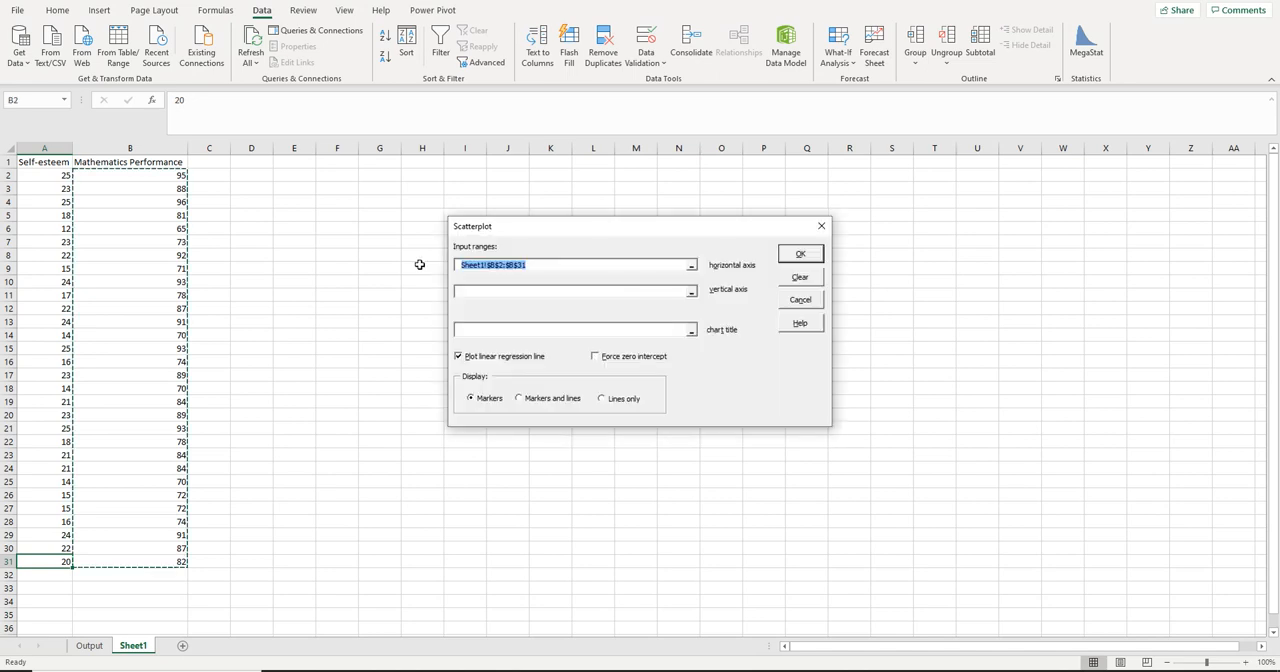
left_click_drag(44, 176, 48, 563)
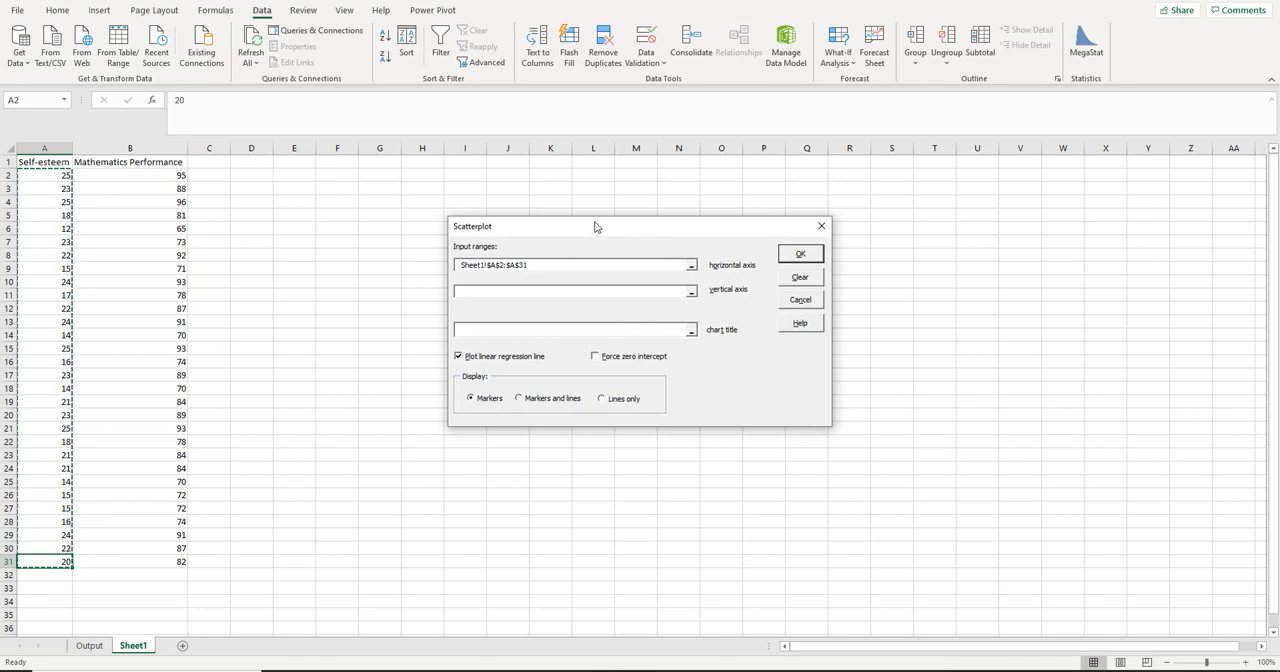
left_click(526, 290)
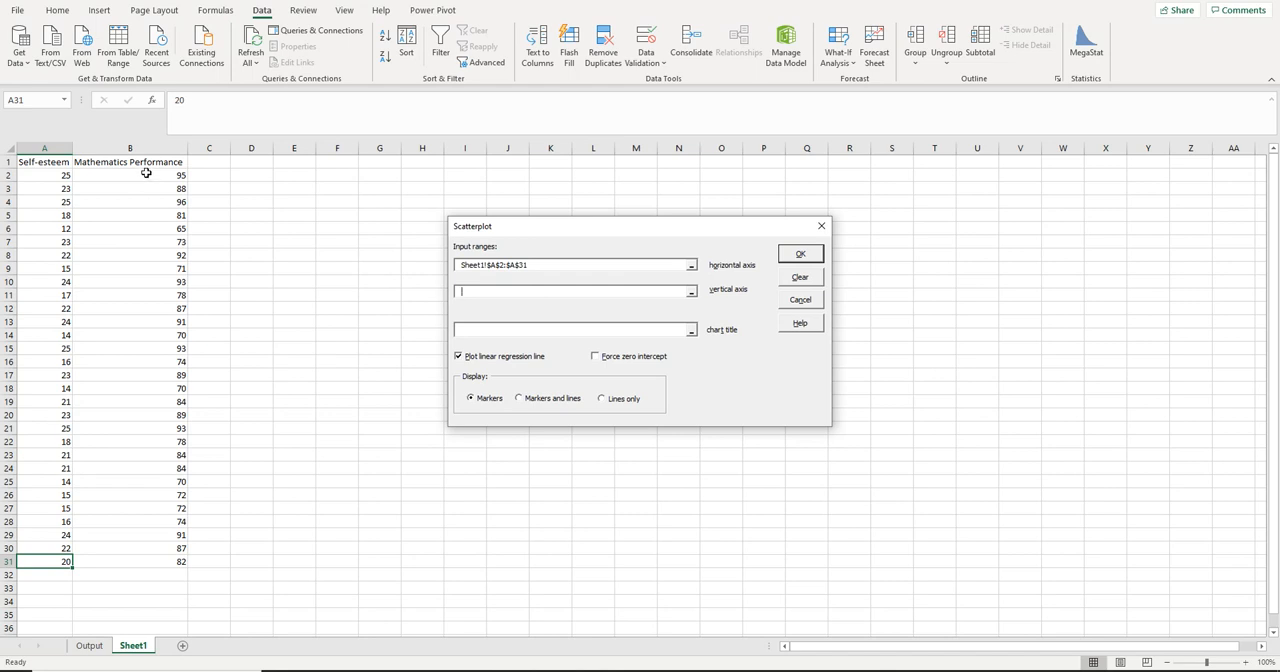
left_click(799, 278)
Create the scatterplot with self-esteem (A2:A31) on the horizontal axis and mathematics performance (B2:B31) on the vertical axis
left_click_drag(44, 175, 43, 561)
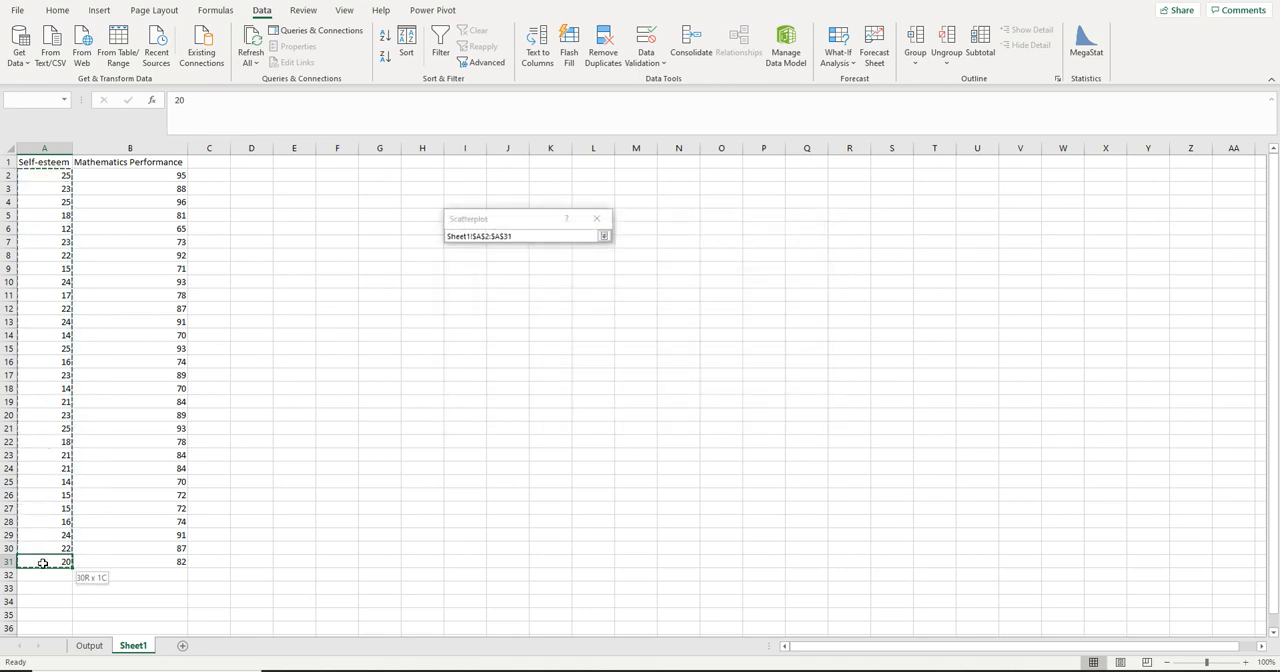
left_click(620, 290)
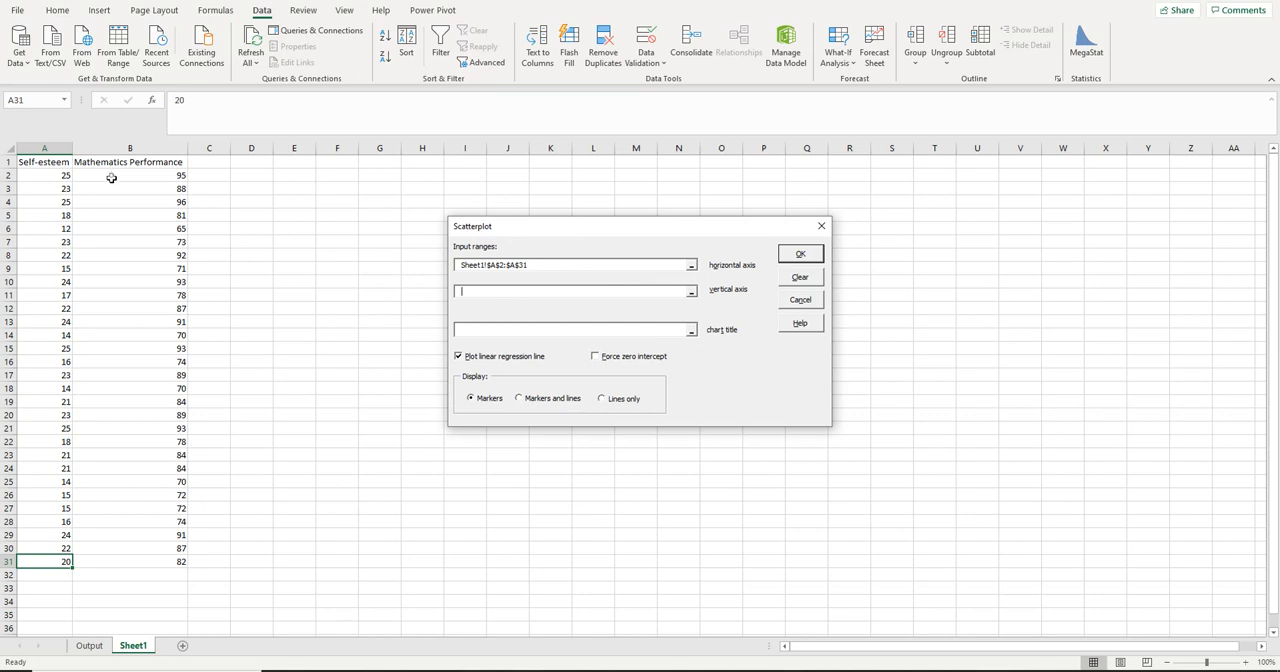
left_click_drag(111, 175, 134, 561)
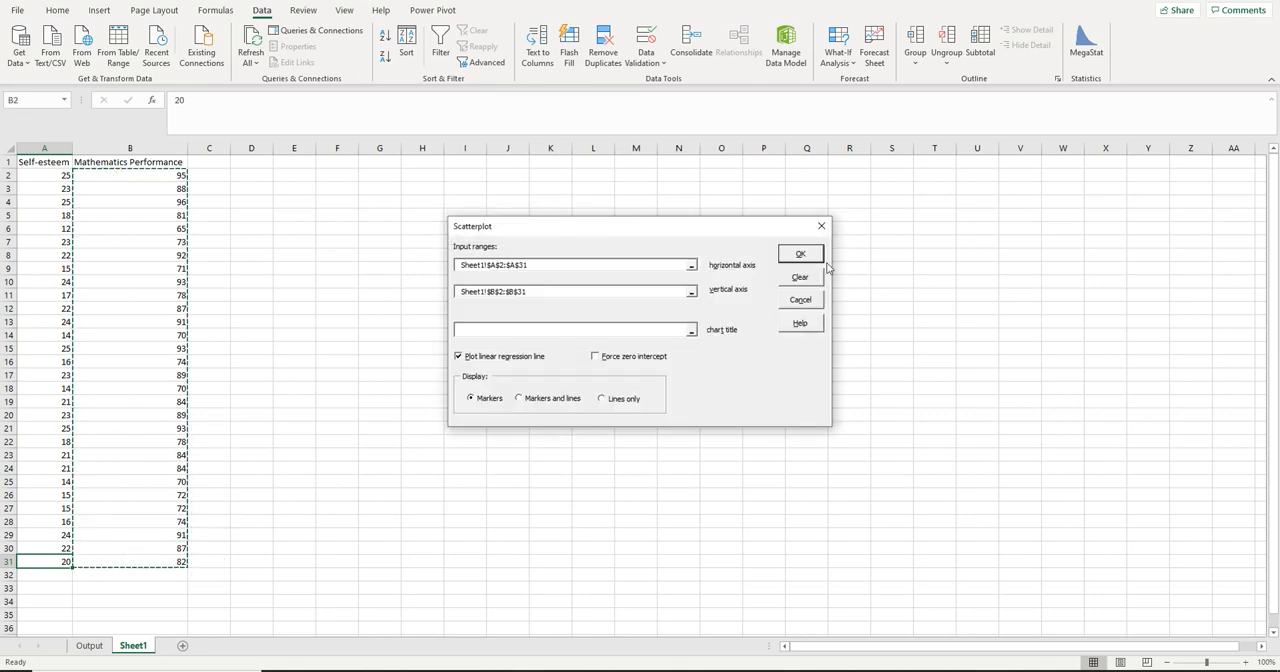
left_click(796, 254)
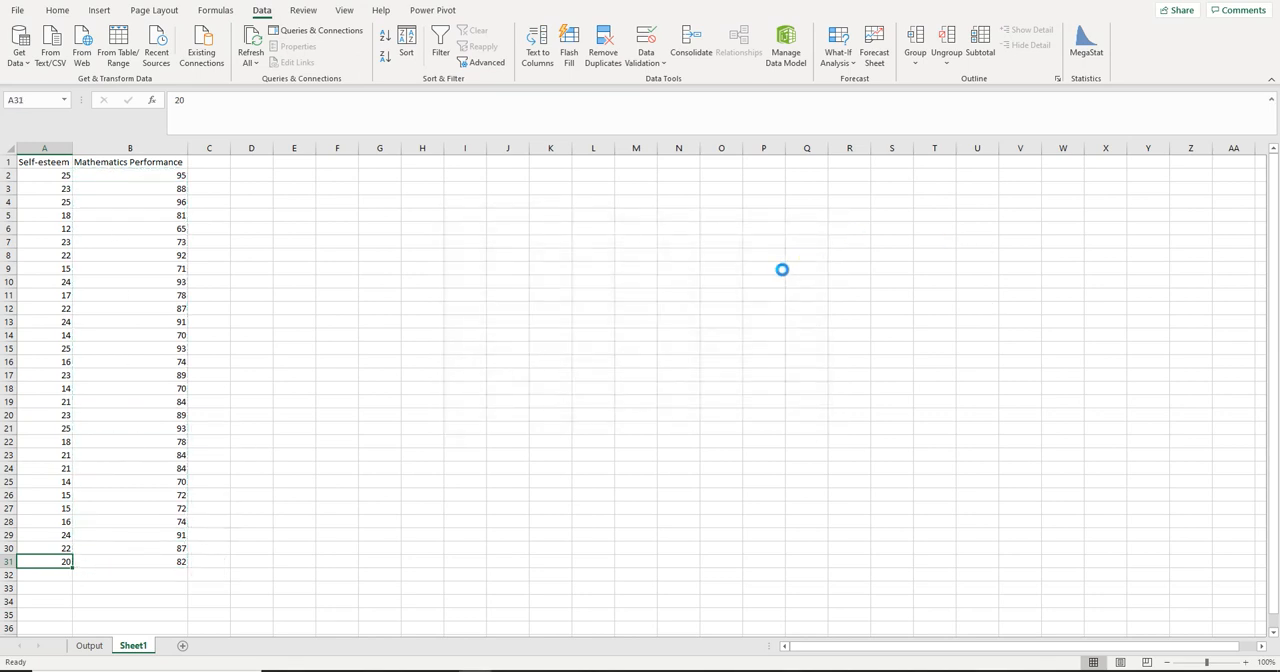